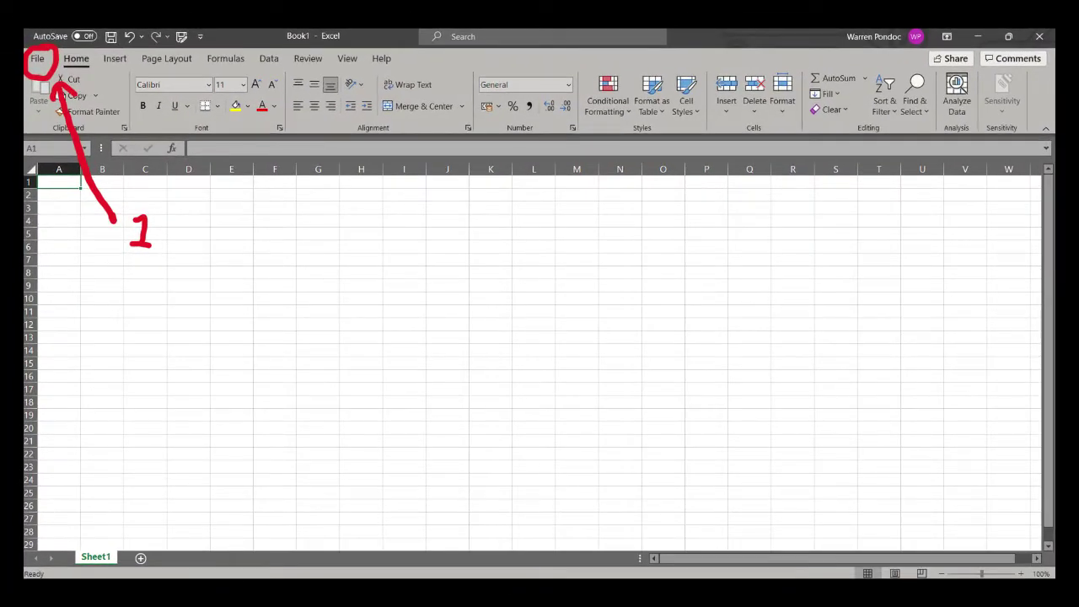
# - Open the Welcome to Excel tutorial workbook from the blank workbook
pyautogui.click(37, 58)
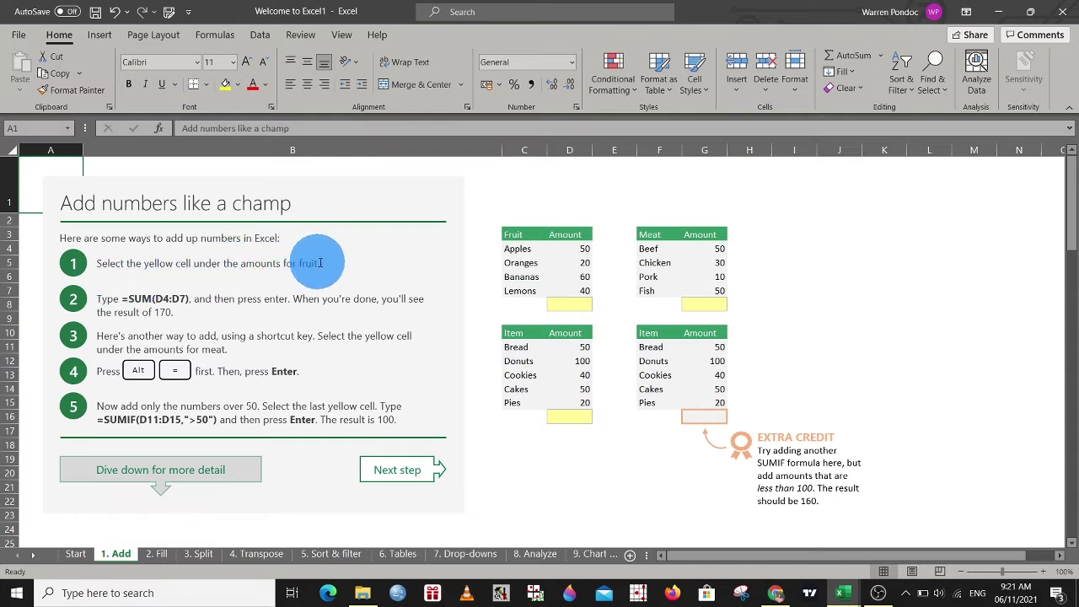
# - Total the fruit amounts in yellow cell D8 with the formula =SUM(D4:D7)
pyautogui.click(580, 304)
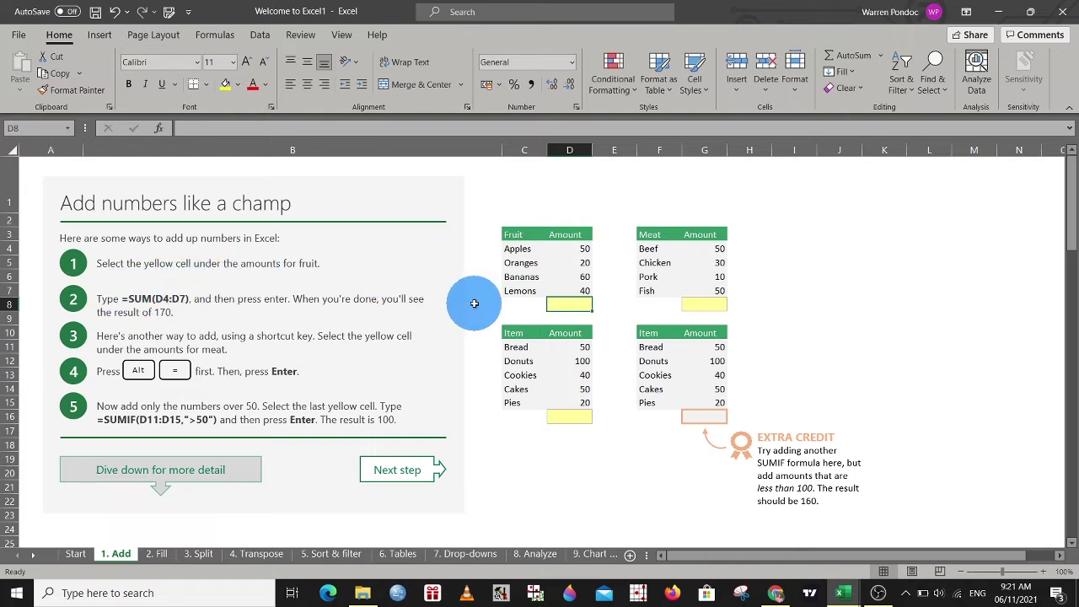
pyautogui.write('=')
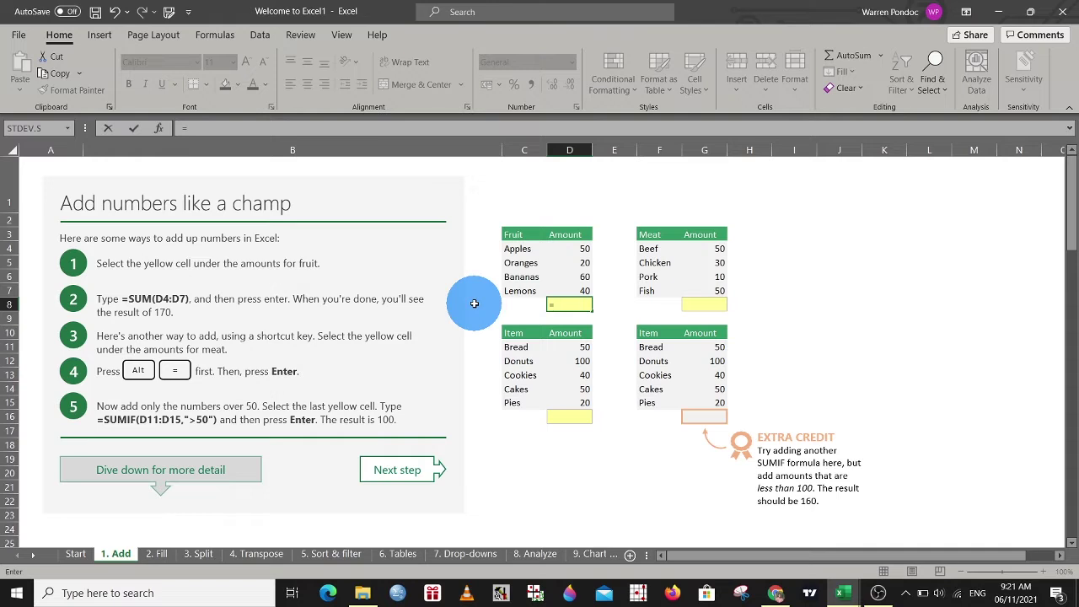
pyautogui.write('su')
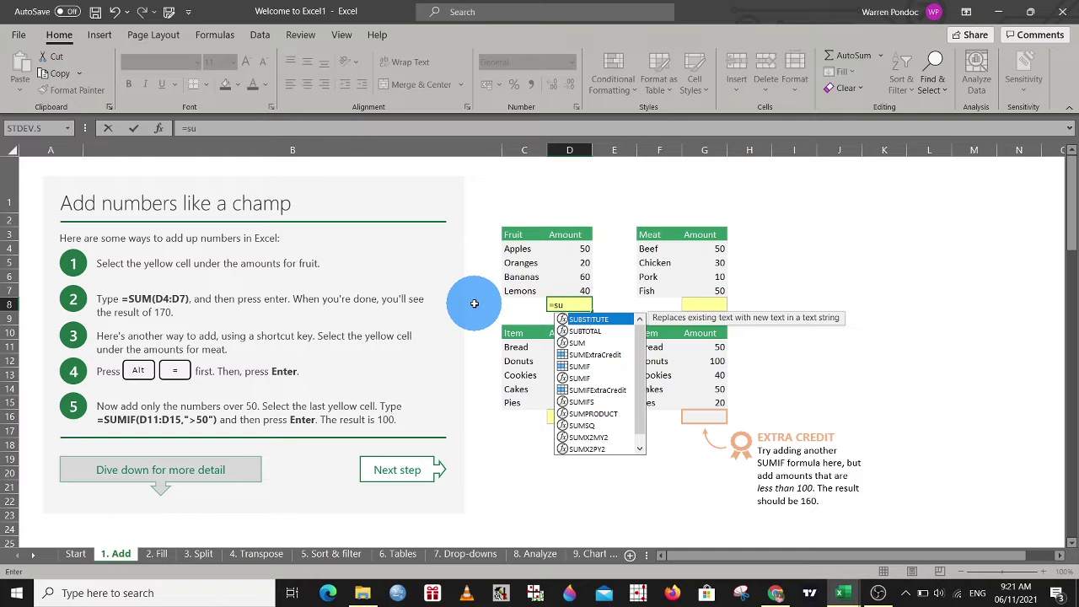
pyautogui.press('BackSpace')
pyautogui.press('BackSpace')
pyautogui.write('SUM')
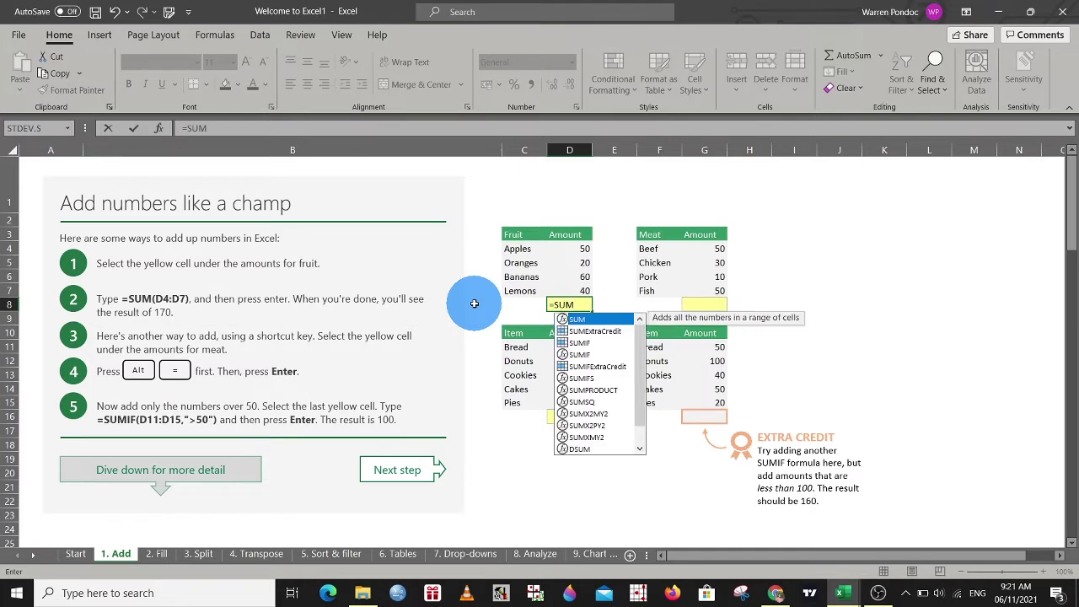
pyautogui.write('(')
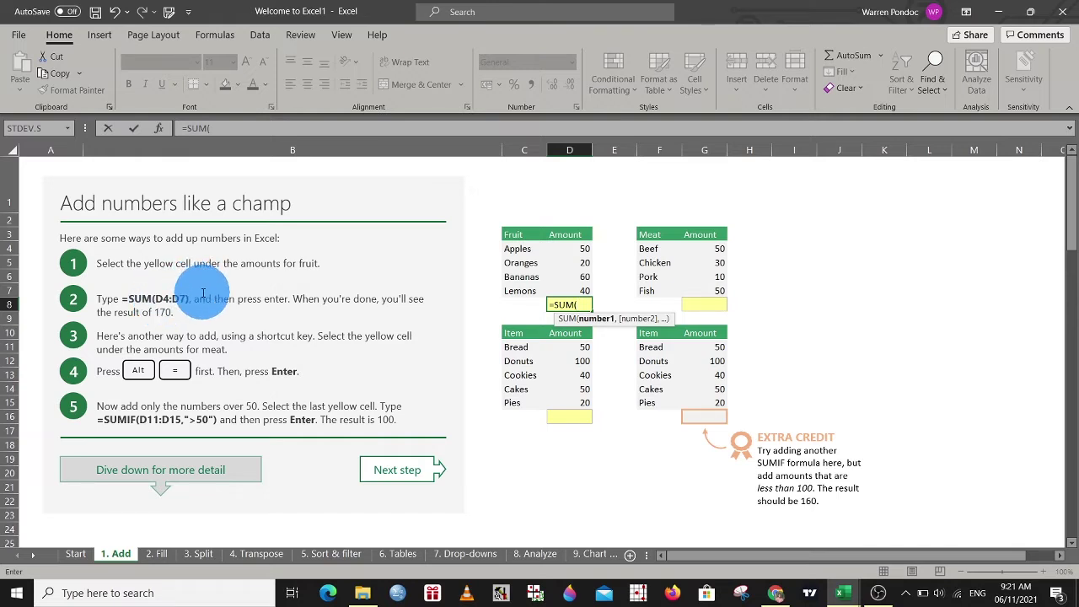
pyautogui.click(576, 249)
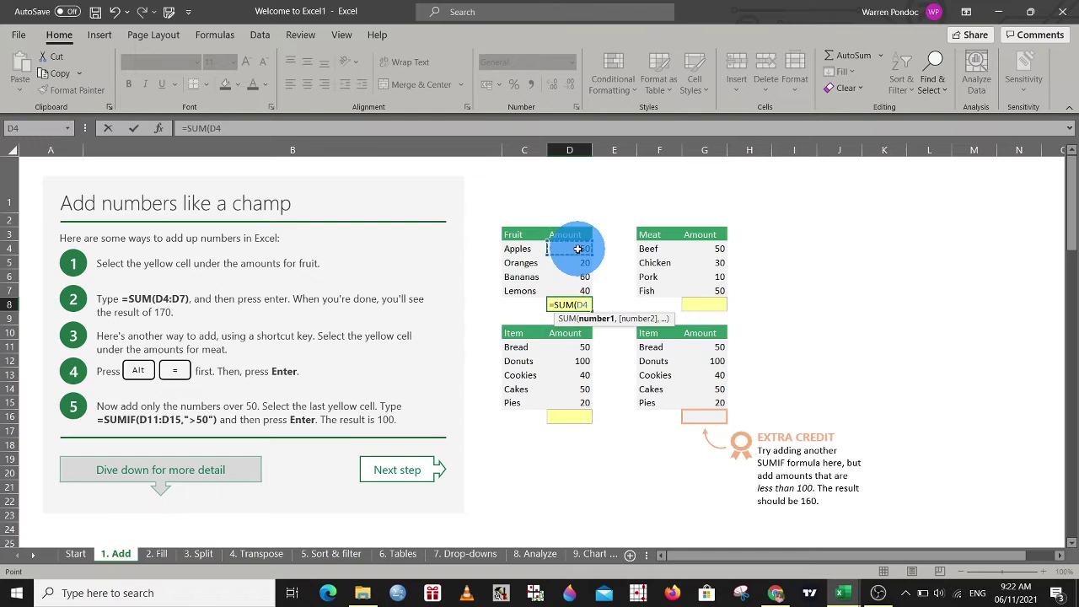
pyautogui.moveTo(577, 254); pyautogui.dragTo(574, 283)
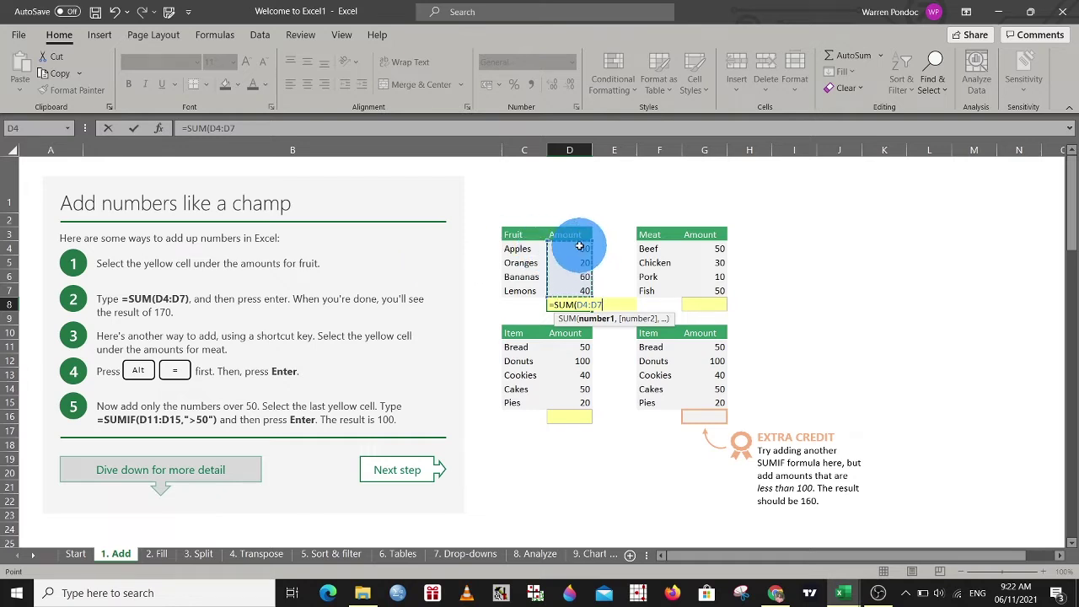
pyautogui.write(')')
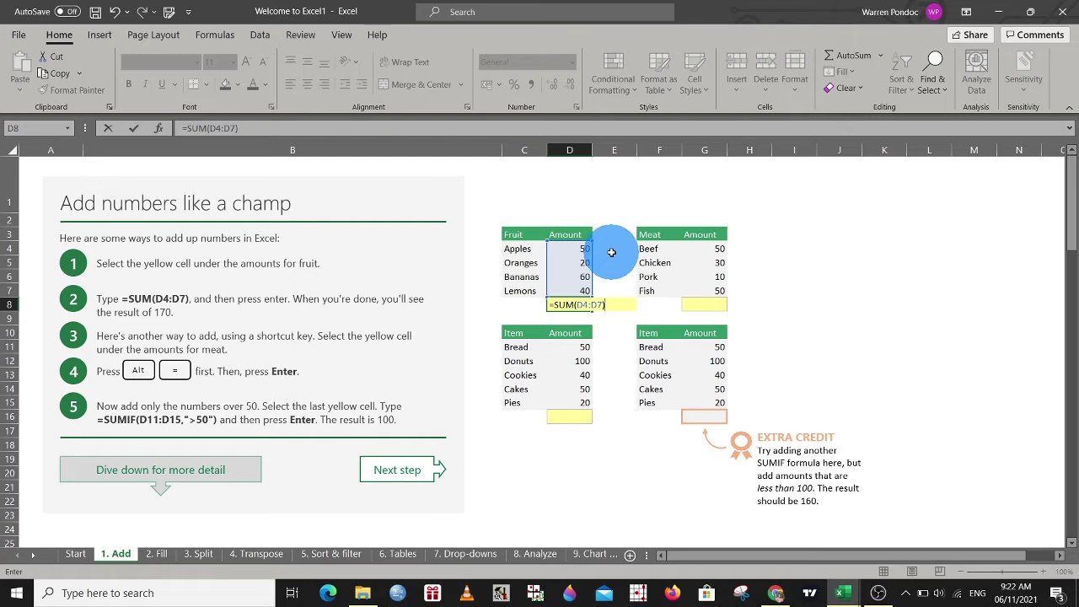
pyautogui.press('Return')
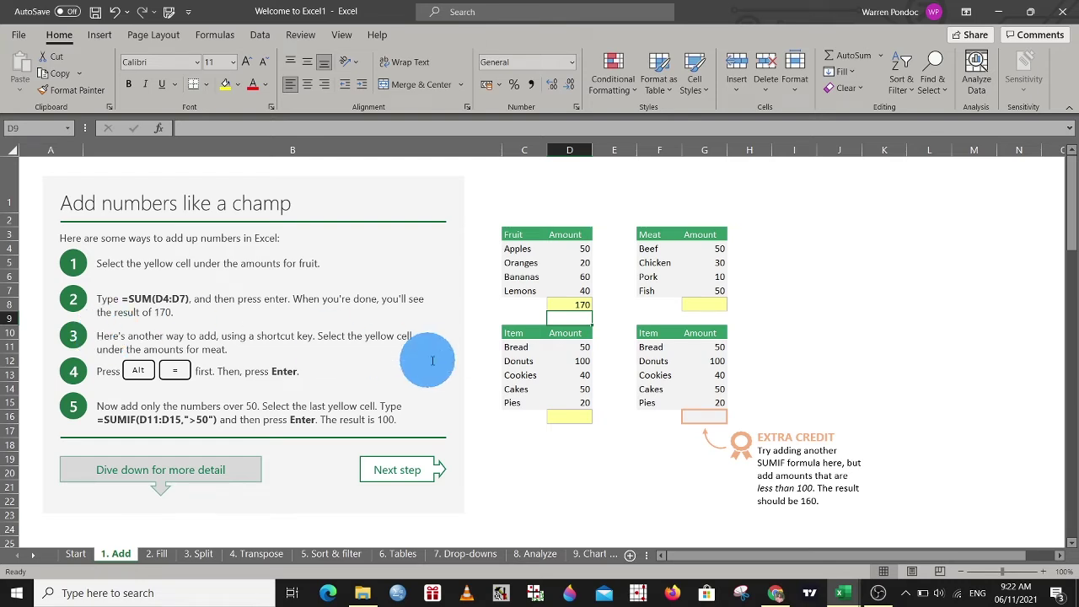
# - Total the meat amounts in yellow cell G8 with AutoSum over G4:G7
pyautogui.click(706, 306)
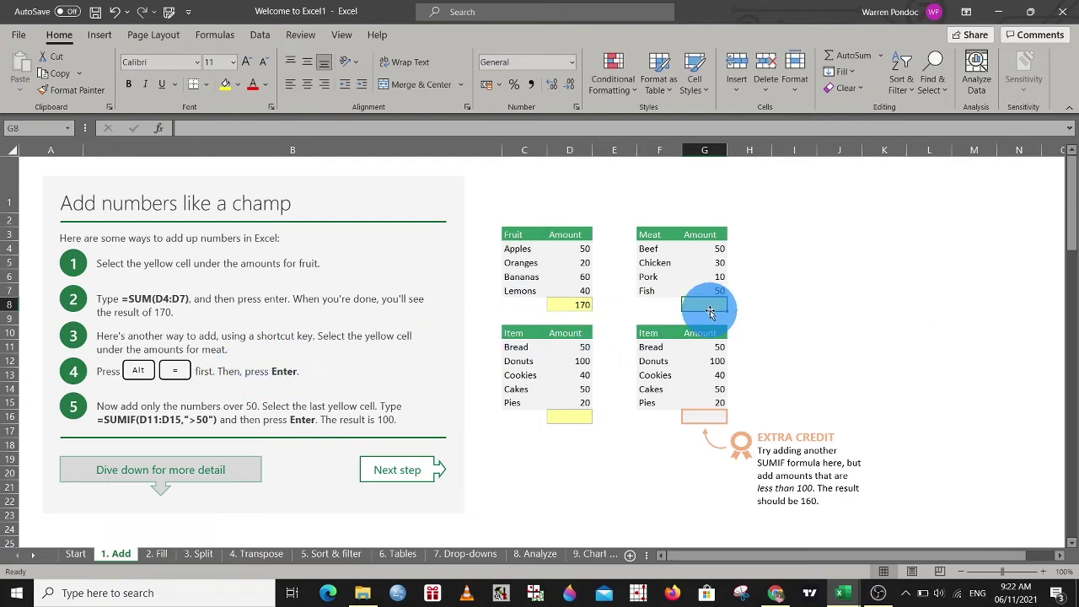
pyautogui.hotkey('alt', '=')
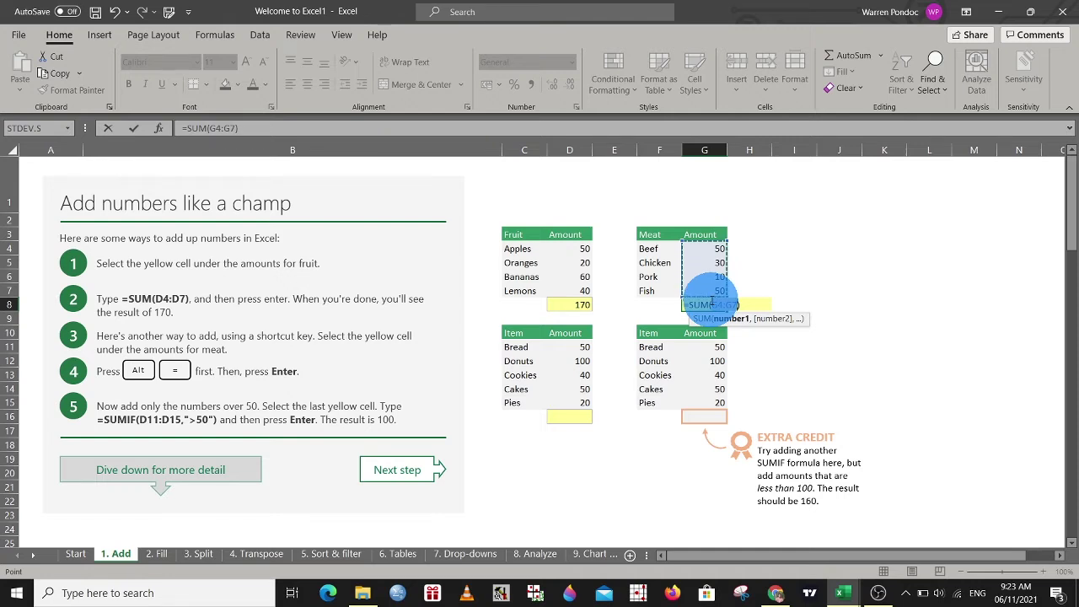
pyautogui.press('Return')
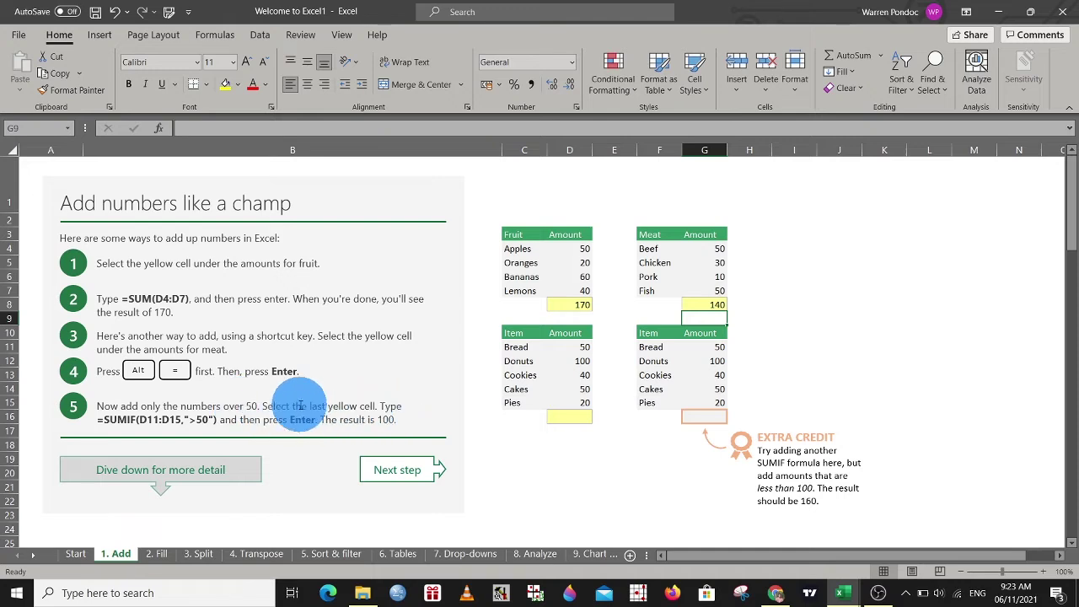
# - Following instruction 5, sum only the item amounts over 50 in cell D16 with =SUMIF(D11:D15,">50")
pyautogui.moveTo(97, 420); pyautogui.dragTo(218, 419)
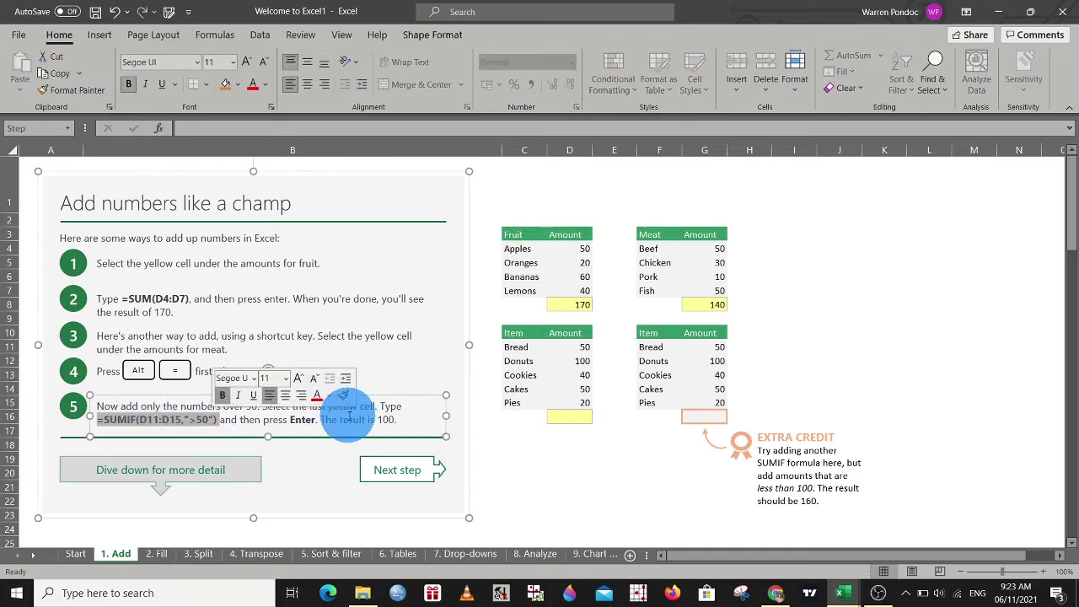
pyautogui.click(396, 416)
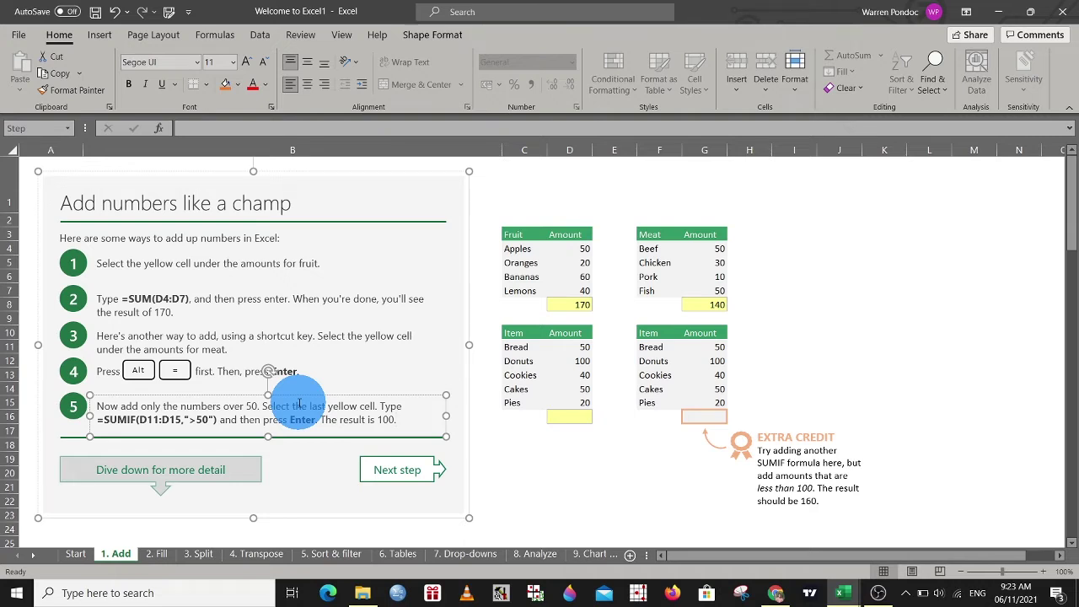
pyautogui.click(575, 415)
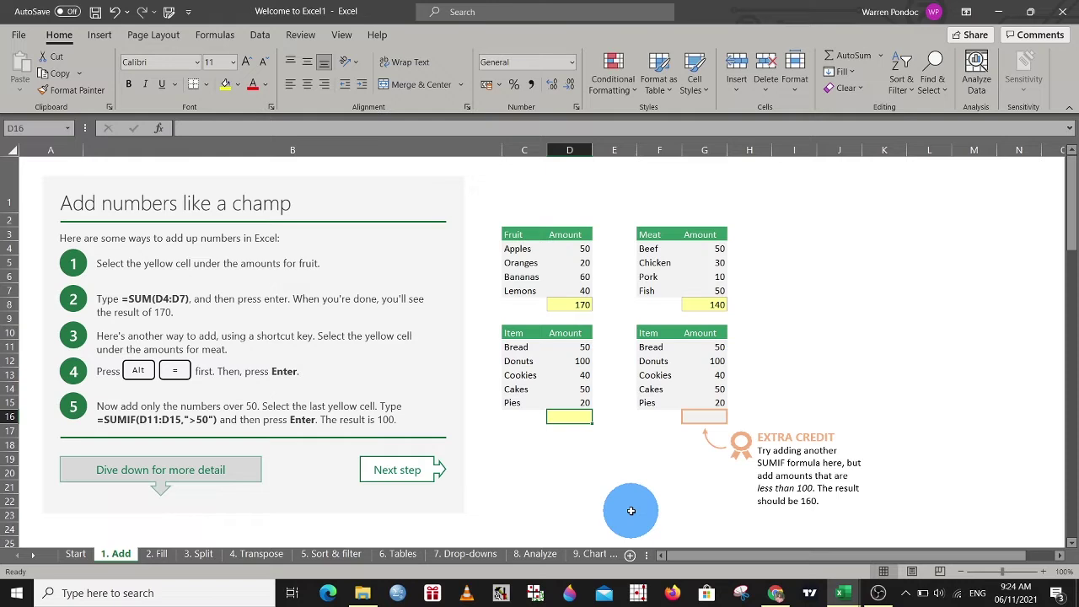
pyautogui.write('=')
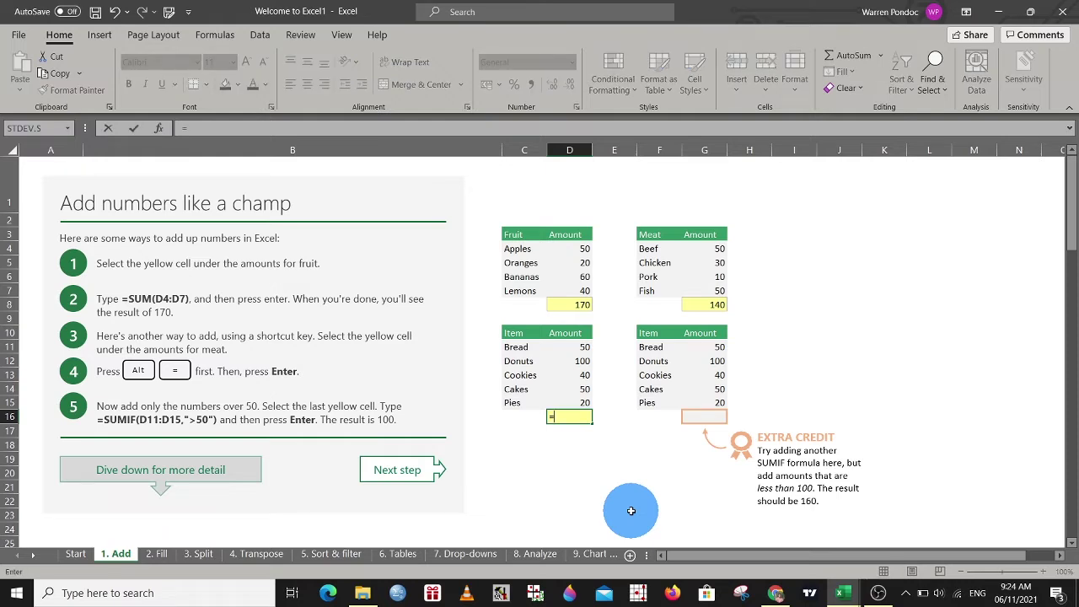
pyautogui.write('SU')
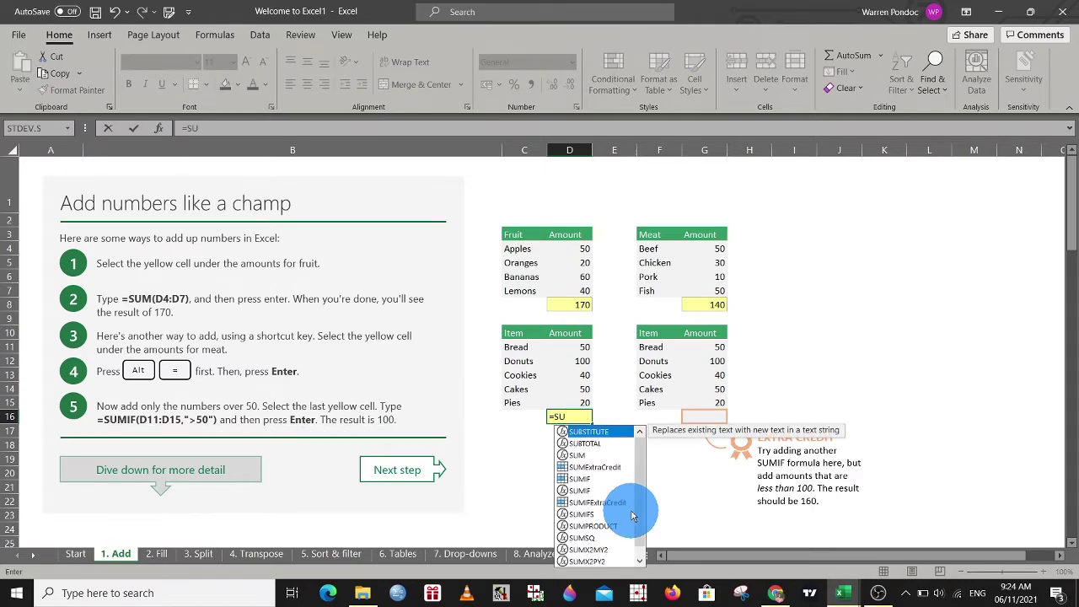
pyautogui.write('M')
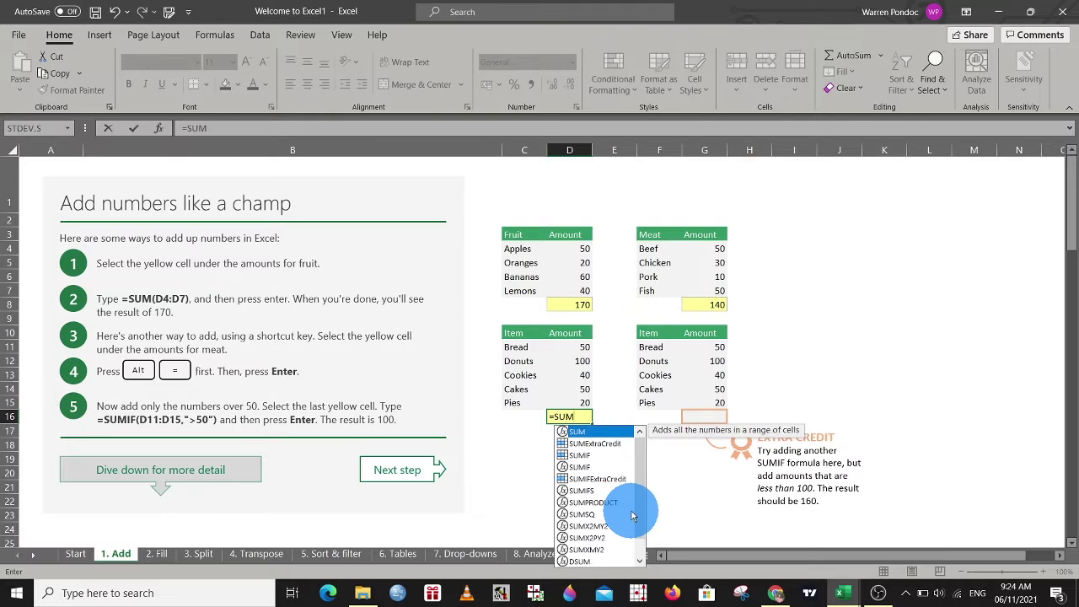
pyautogui.write('IF')
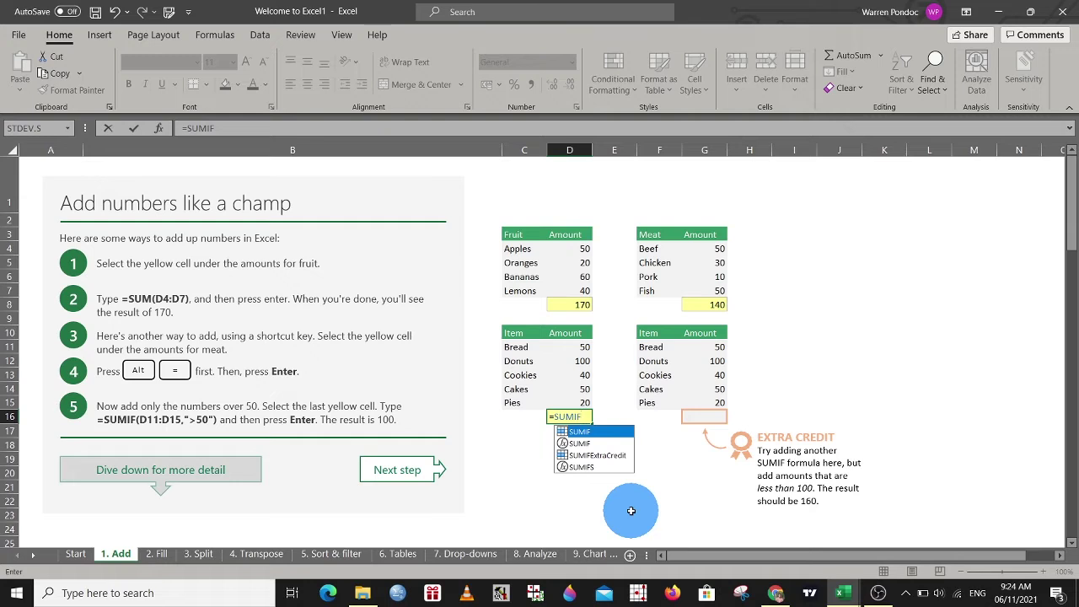
pyautogui.write('(')
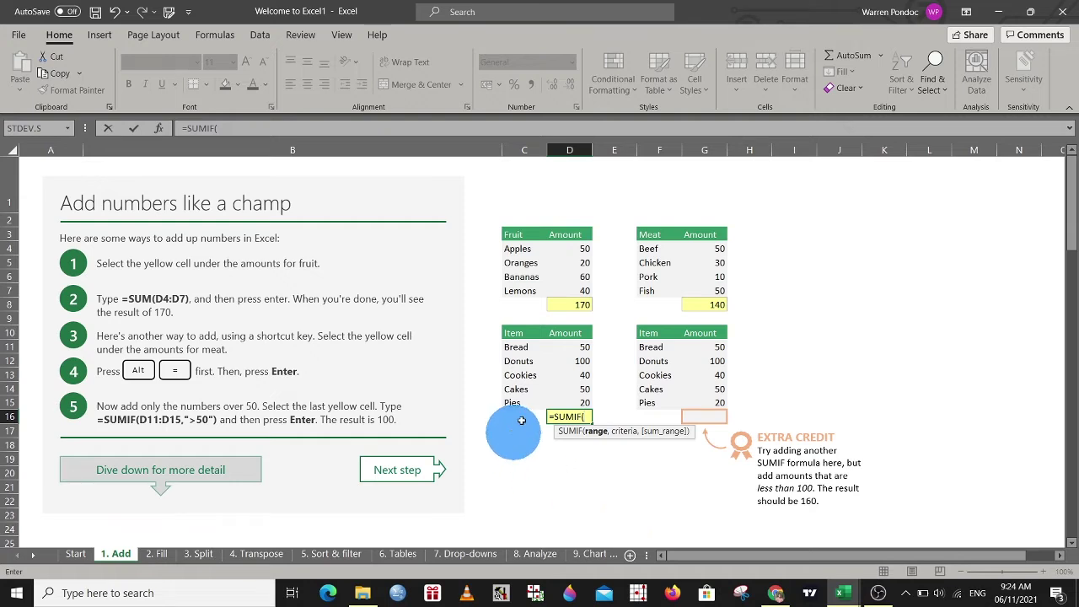
pyautogui.click(575, 346)
pyautogui.moveTo(575, 347); pyautogui.dragTo(575, 398)
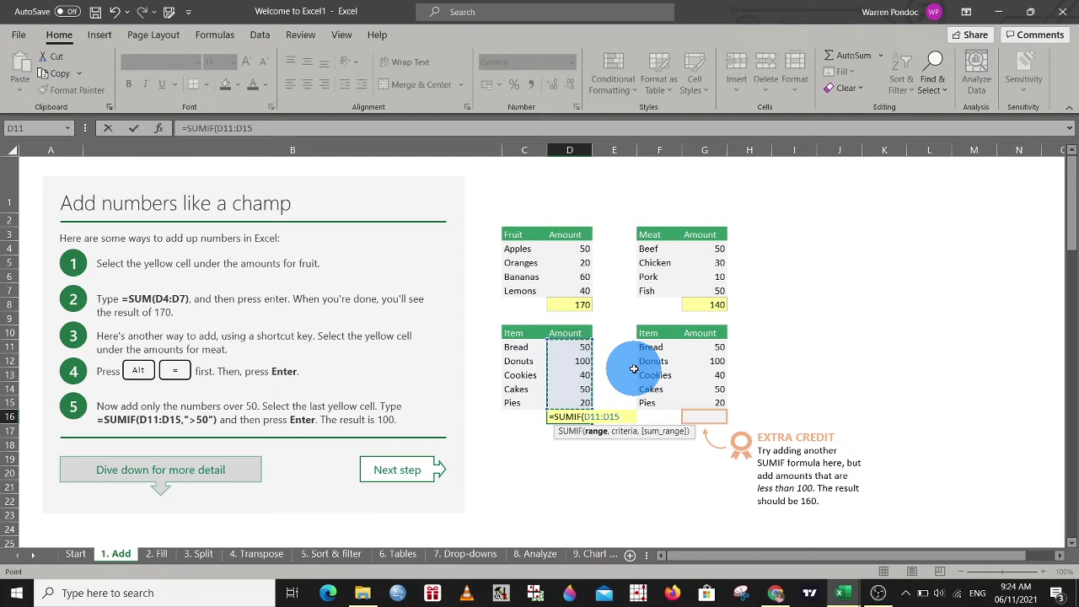
pyautogui.write(',">')
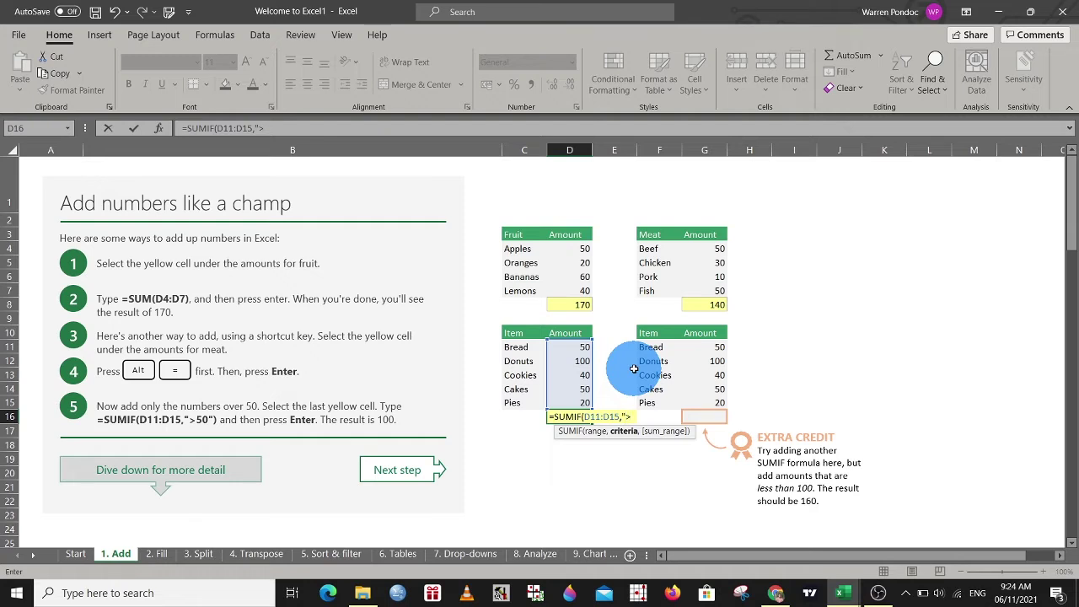
pyautogui.write('50')
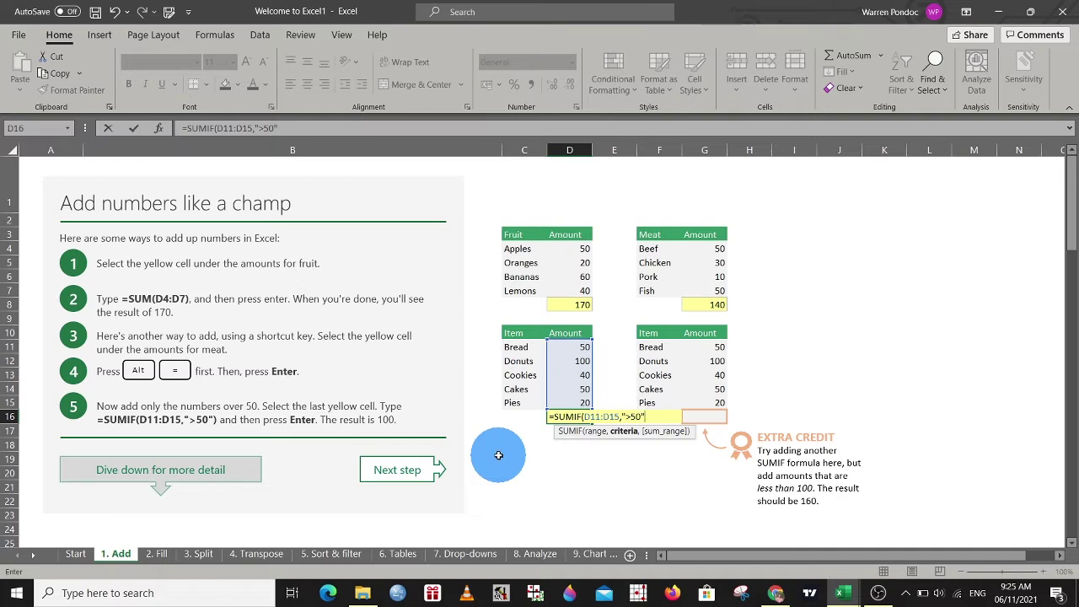
pyautogui.write(')')
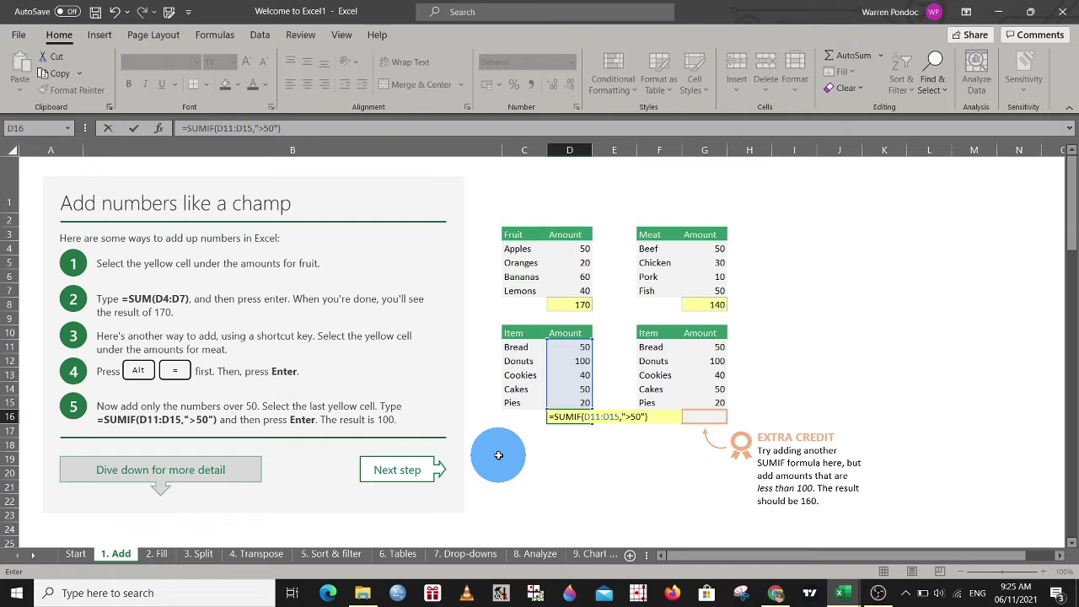
pyautogui.press('Return')
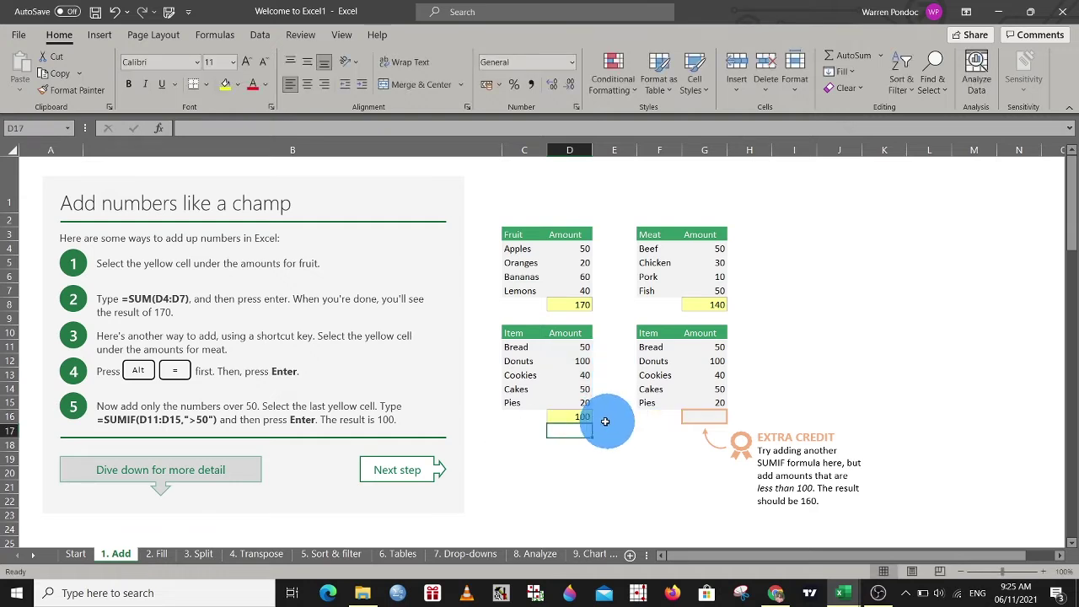
# - Check the SUMIF formula in D16 against the donuts, cookies and pies amounts above it
pyautogui.click(579, 416)
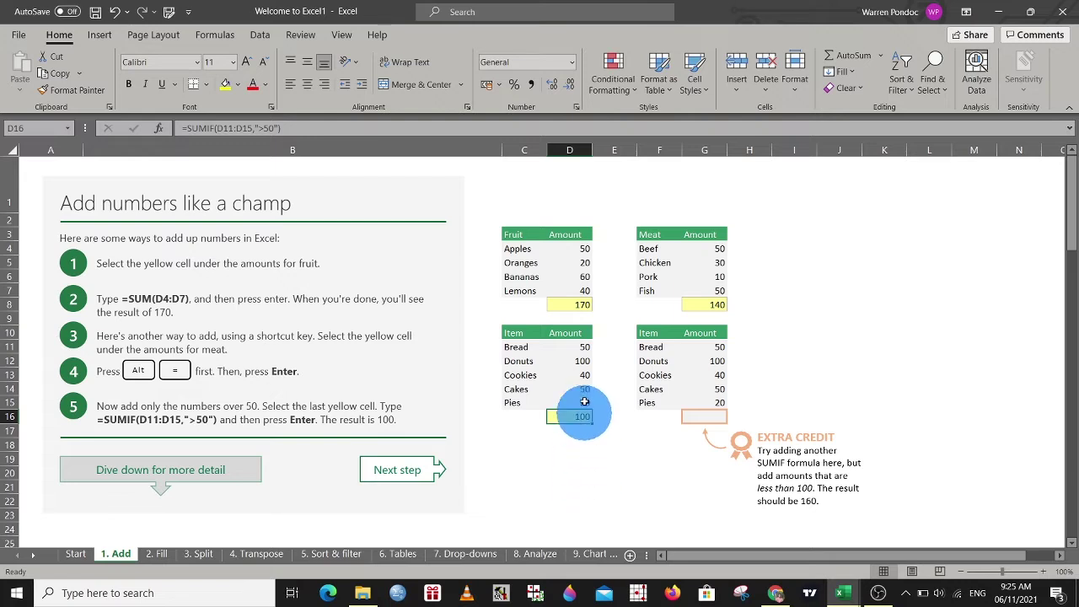
pyautogui.click(574, 361)
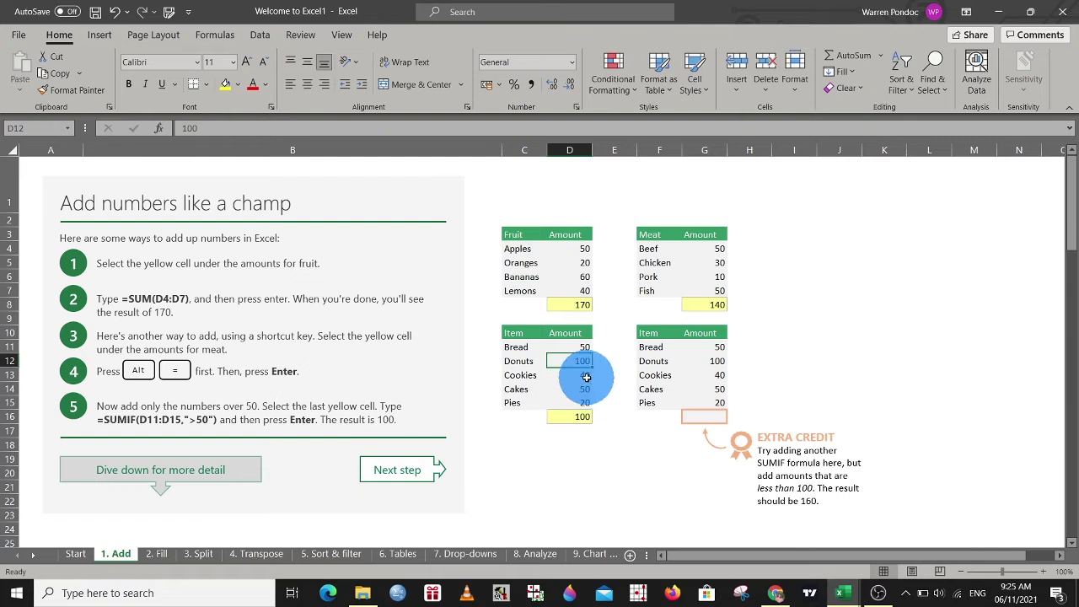
pyautogui.click(586, 377)
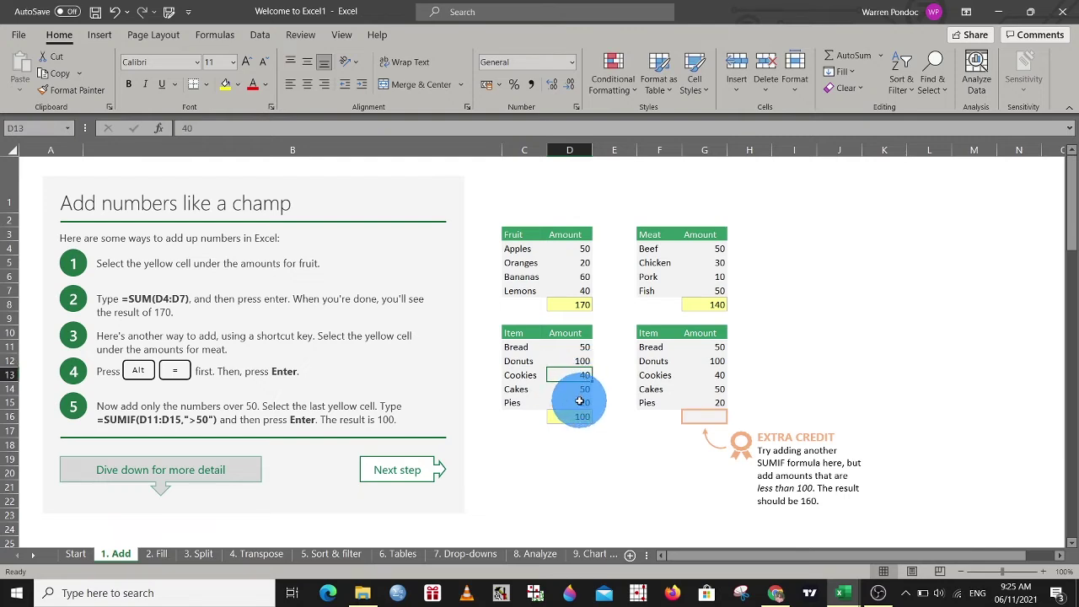
pyautogui.click(580, 402)
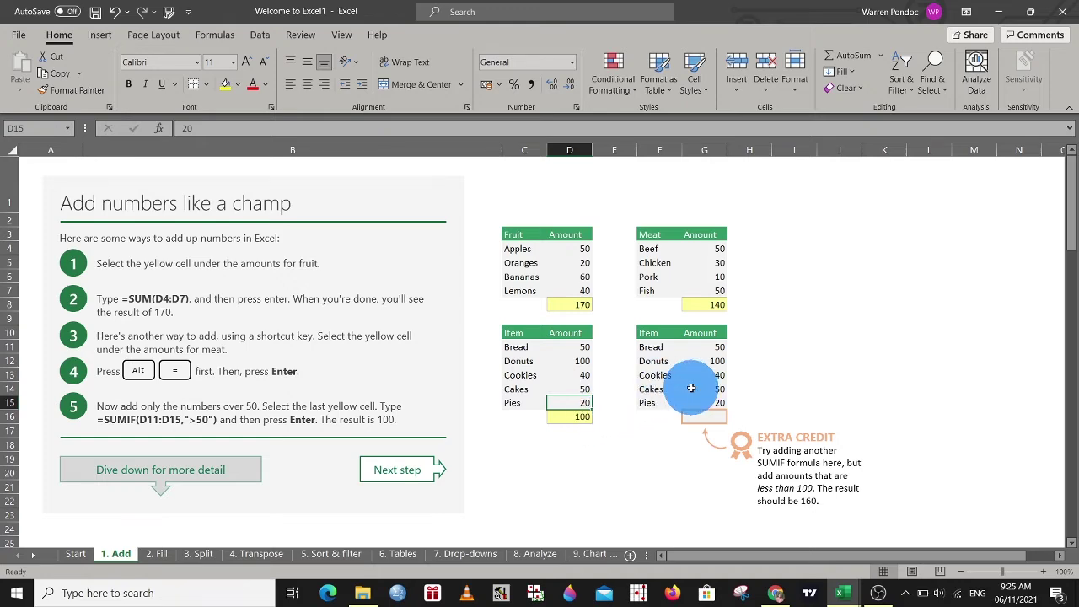
# - Look through the additional SUM and SUMIF explanations further down the Add sheet and return to its beginning
pyautogui.scroll(-20, 580, 463)
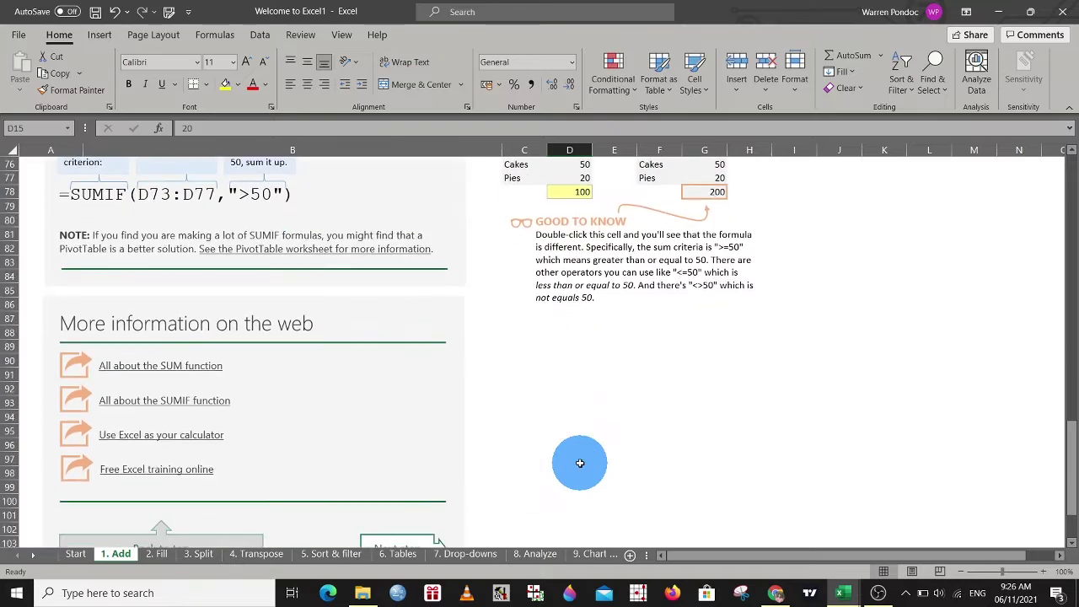
pyautogui.scroll(11, 580, 463)
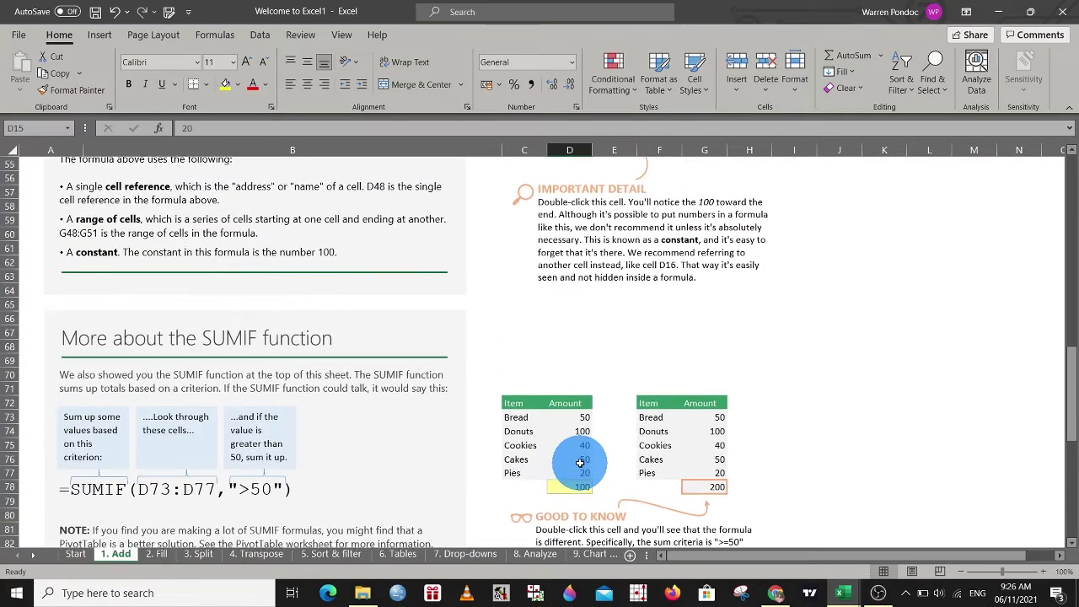
pyautogui.scroll(5, 498, 321)
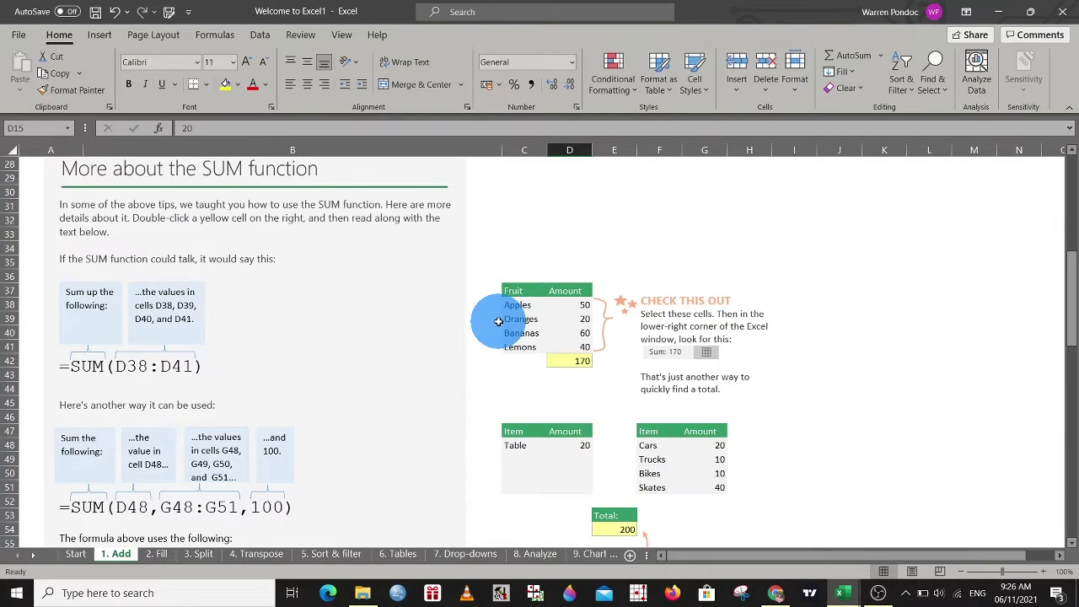
pyautogui.scroll(-3, 498, 321)
pyautogui.scroll(2, 498, 322)
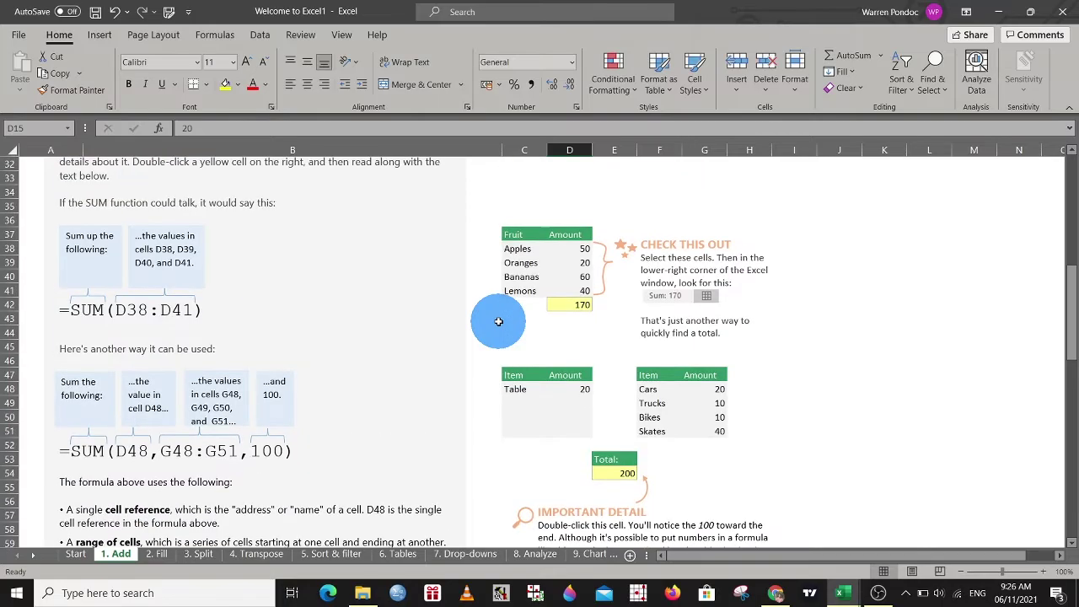
pyautogui.scroll(10, 498, 322)
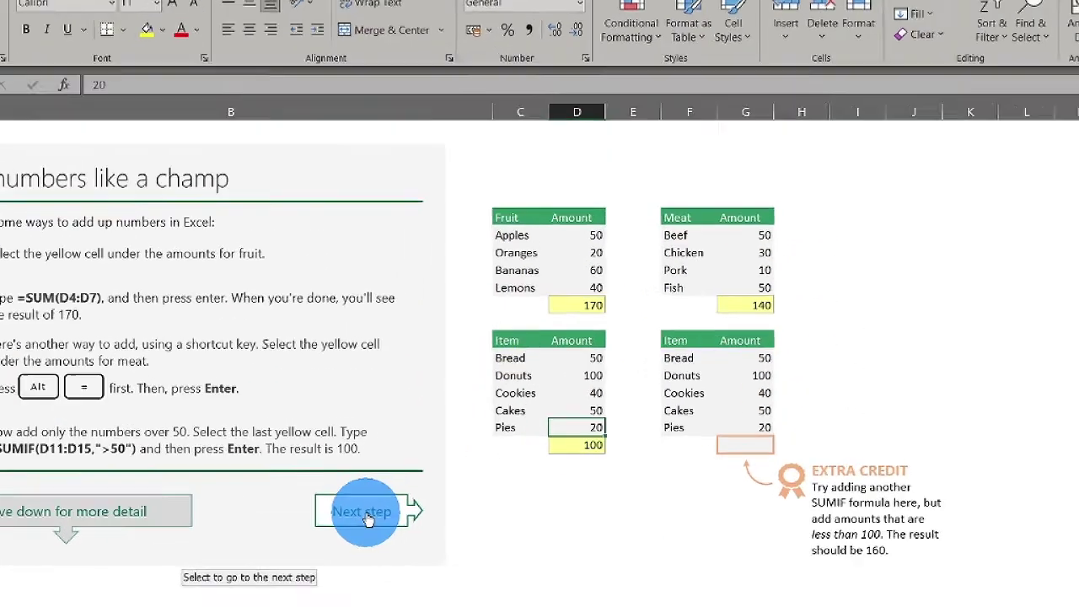
# - Go to the Fill lesson and fill the SUM formula in E4 down through E7
pyautogui.click(402, 475)
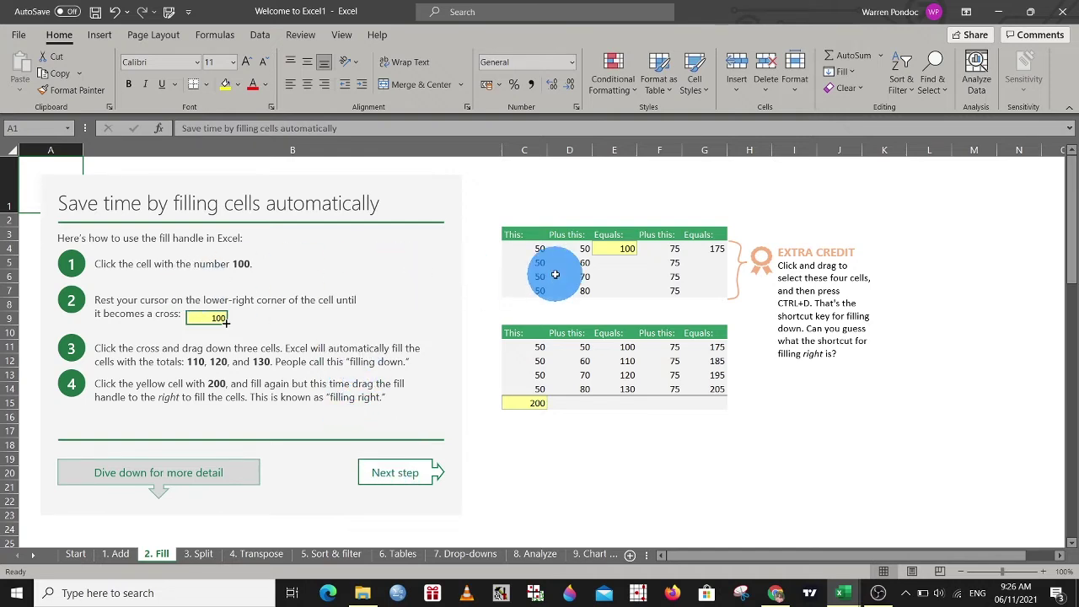
pyautogui.click(631, 248)
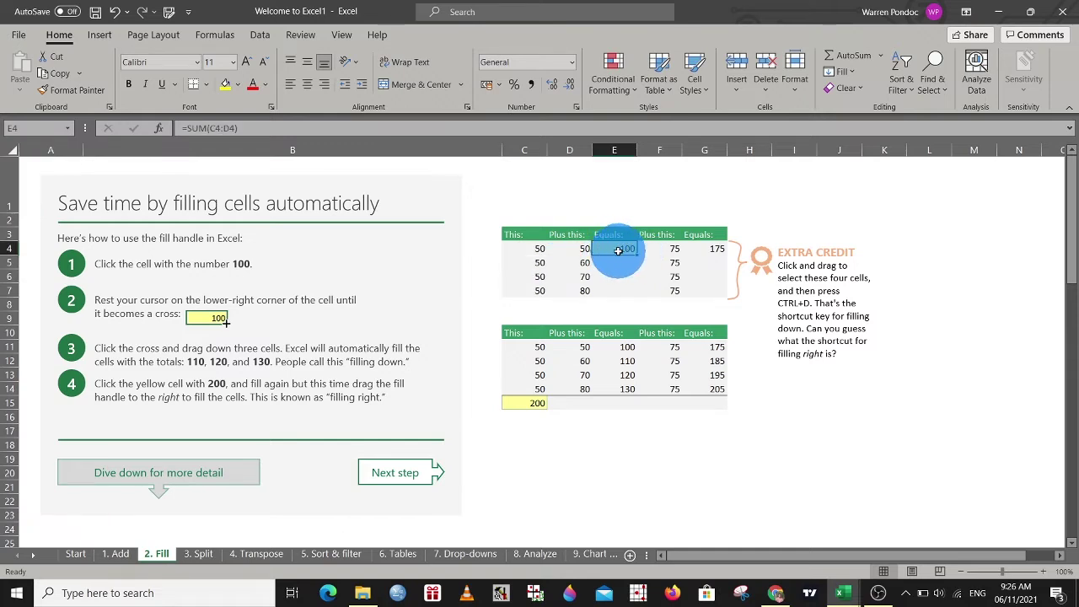
pyautogui.click(249, 126)
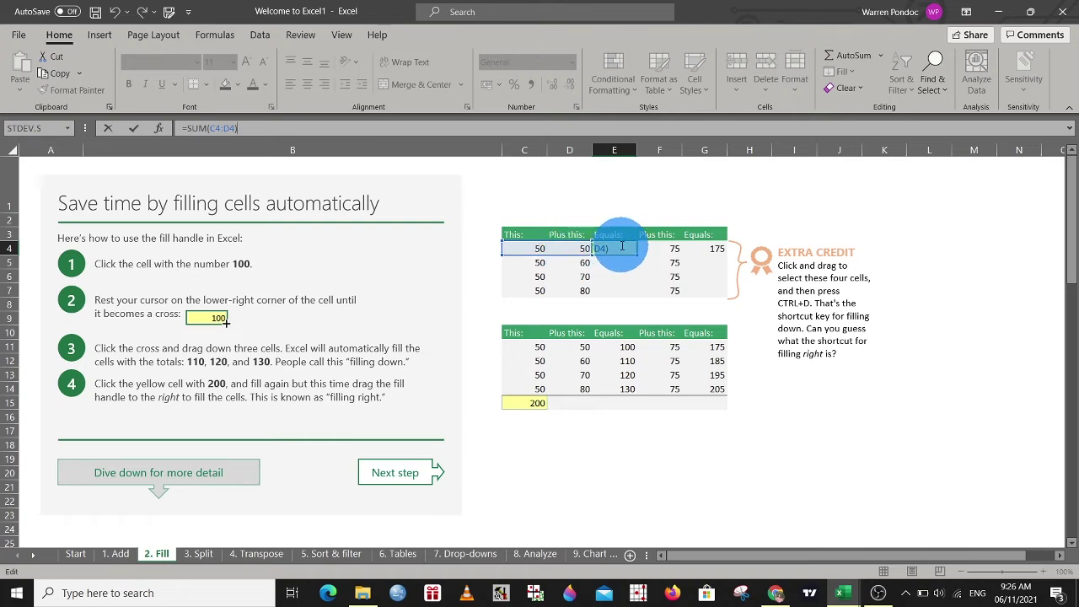
pyautogui.press('Return')
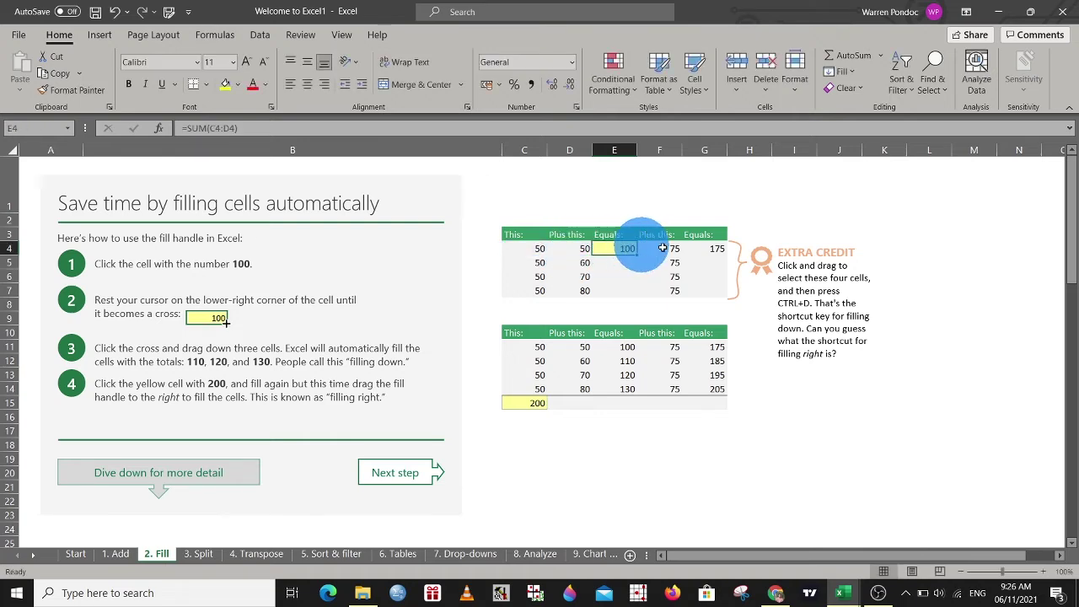
pyautogui.click(625, 248)
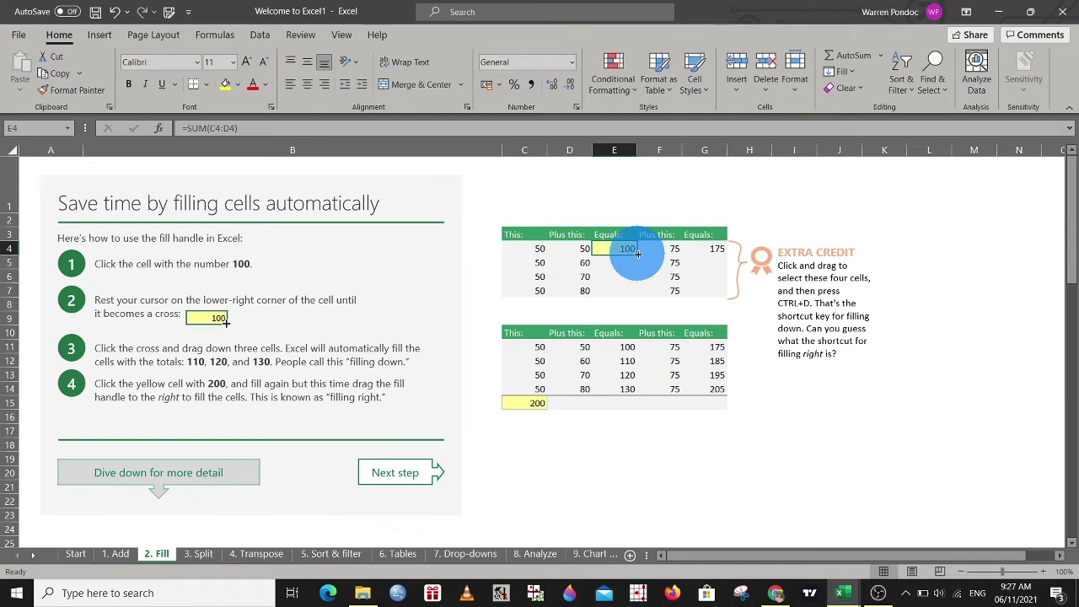
pyautogui.moveTo(639, 254); pyautogui.dragTo(637, 295)
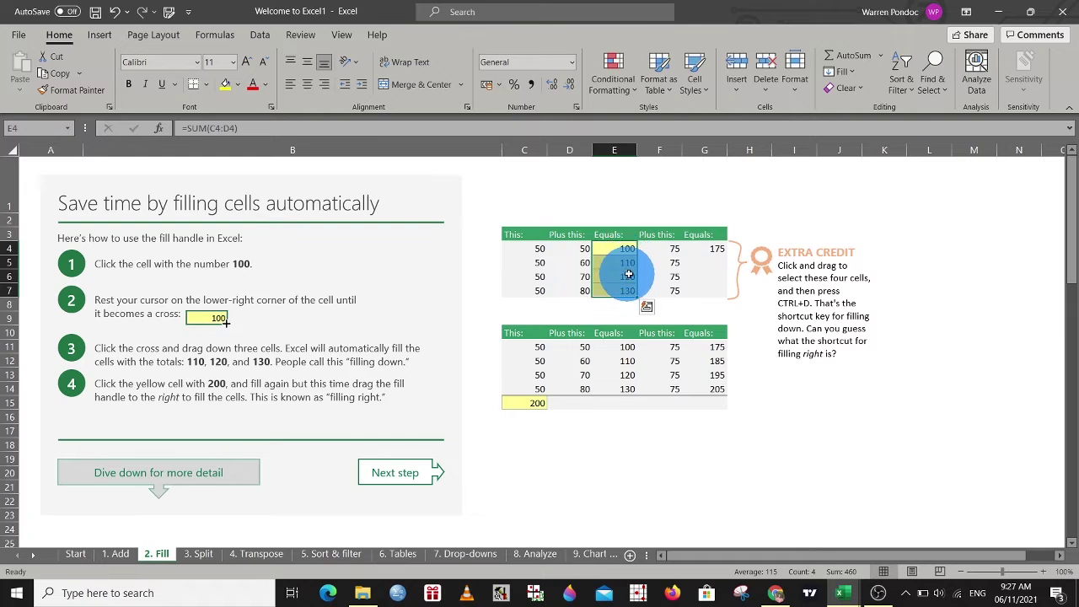
# - Check the SUM formulas in the filled cells E5, E6 and E7
pyautogui.click(627, 263)
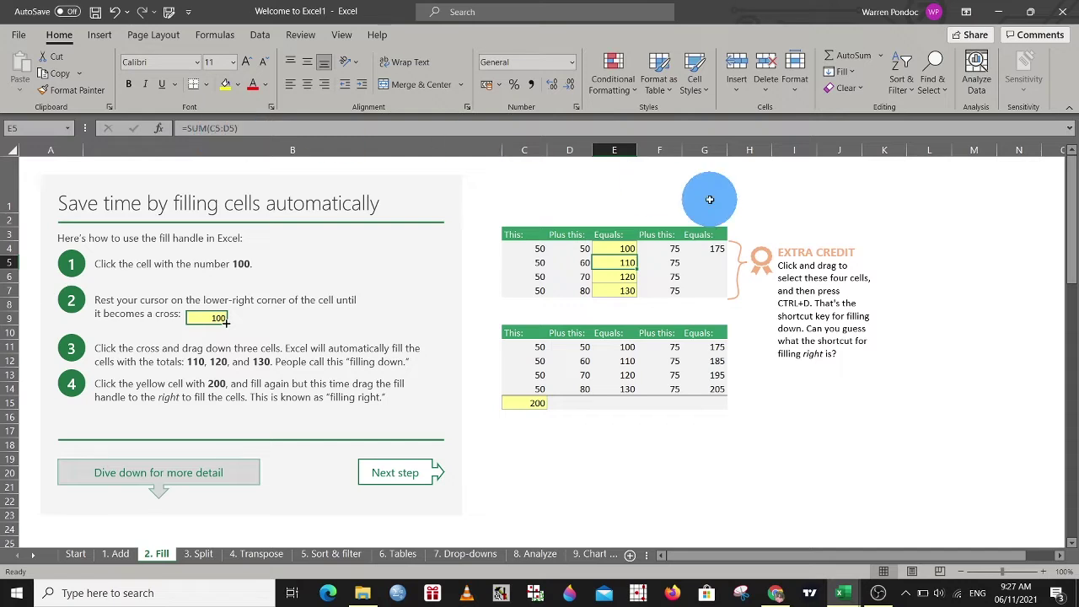
pyautogui.click(625, 278)
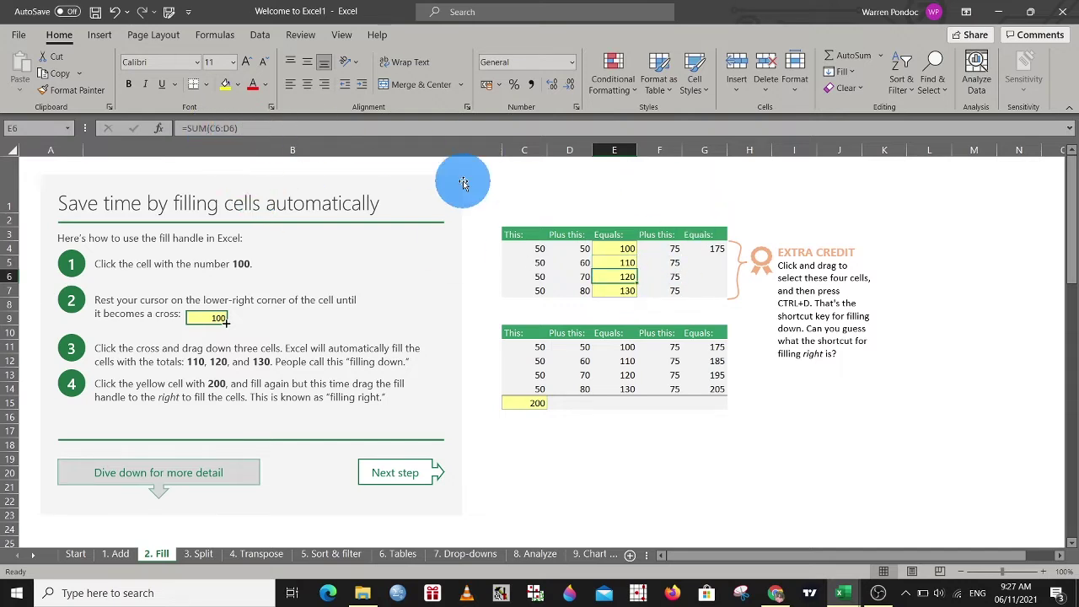
pyautogui.click(608, 287)
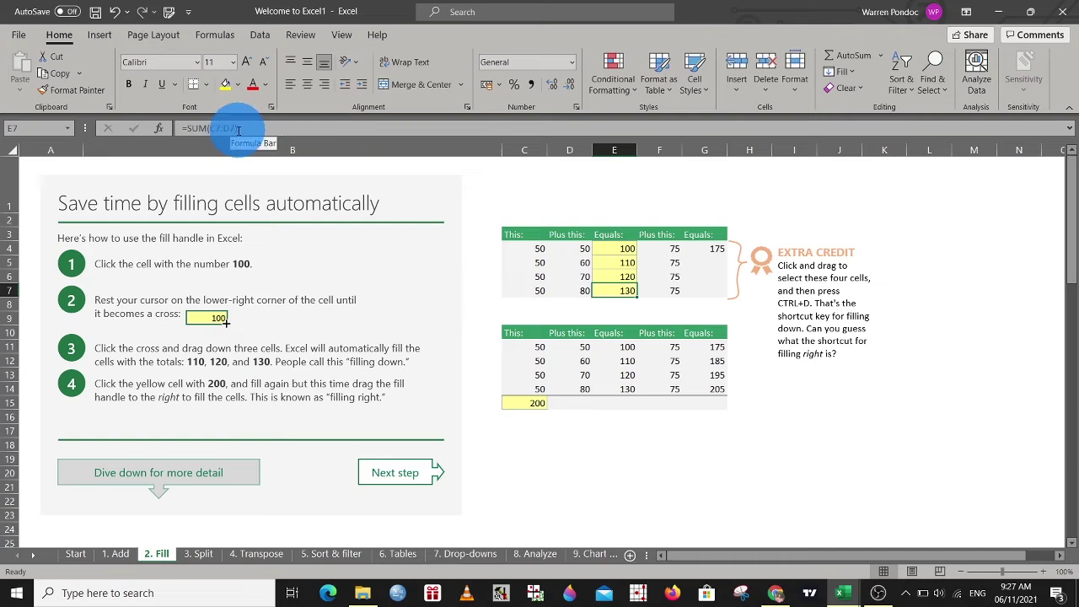
pyautogui.click(626, 263)
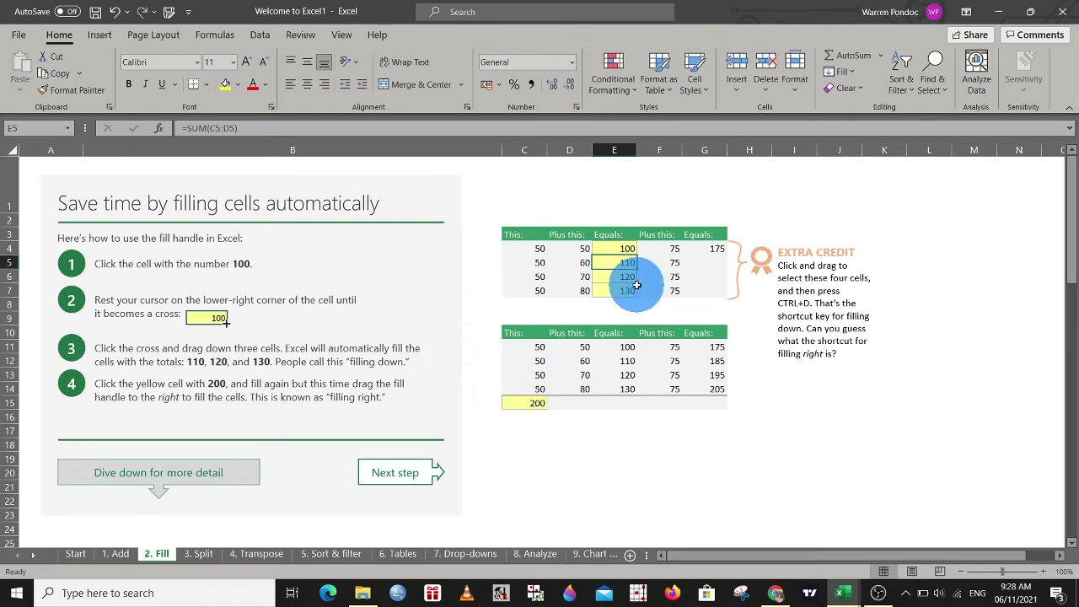
# - Fill the column total formula in yellow cell C15 rightward through G15
pyautogui.click(541, 407)
pyautogui.rightClick(542, 406)
pyautogui.press('Escape')
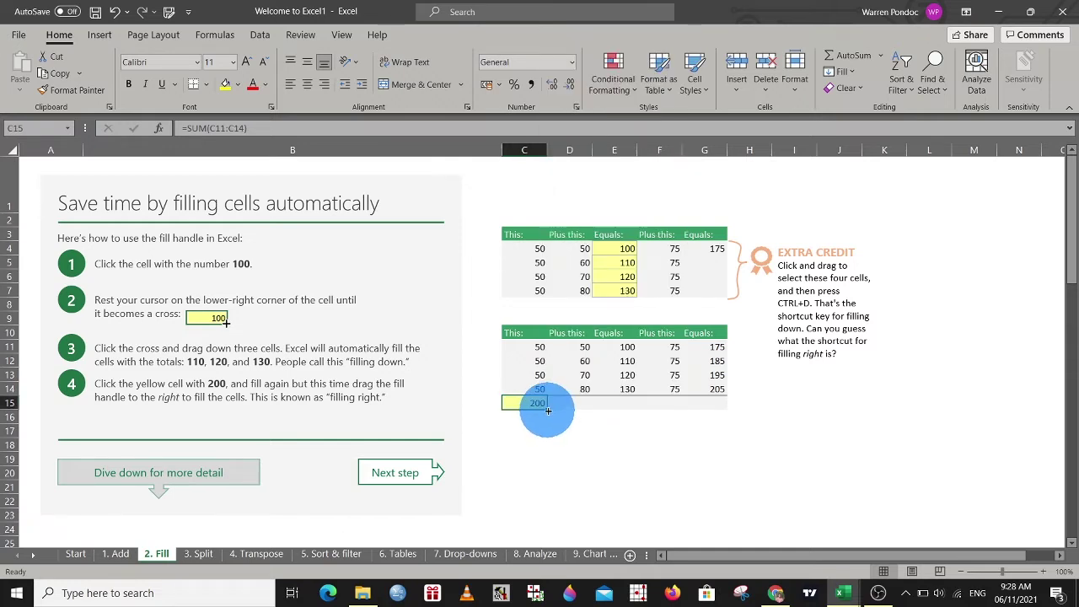
pyautogui.moveTo(548, 410); pyautogui.dragTo(711, 403)
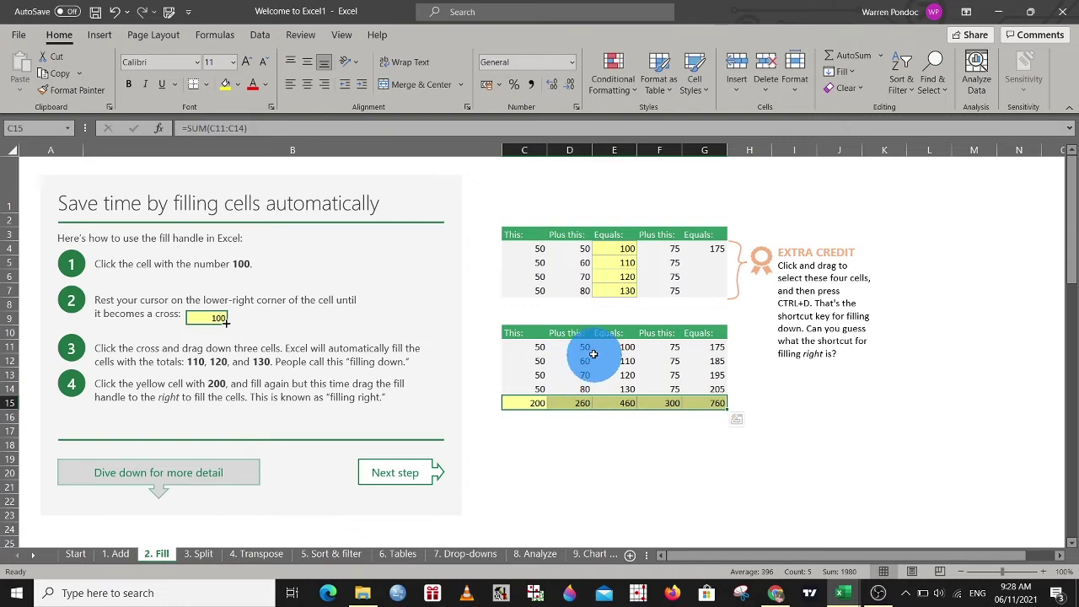
# - Check the filled total in D15 against D11:D14, and review the filled-down cells E4:E7
pyautogui.click(584, 403)
pyautogui.moveTo(585, 350); pyautogui.dragTo(584, 391)
pyautogui.click(584, 403)
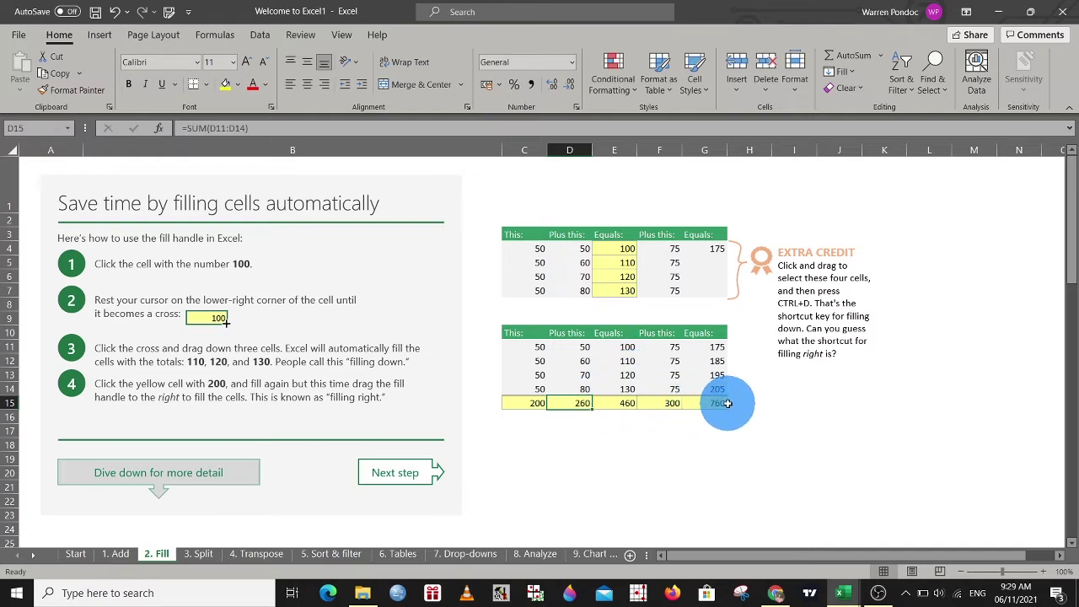
pyautogui.click(625, 251)
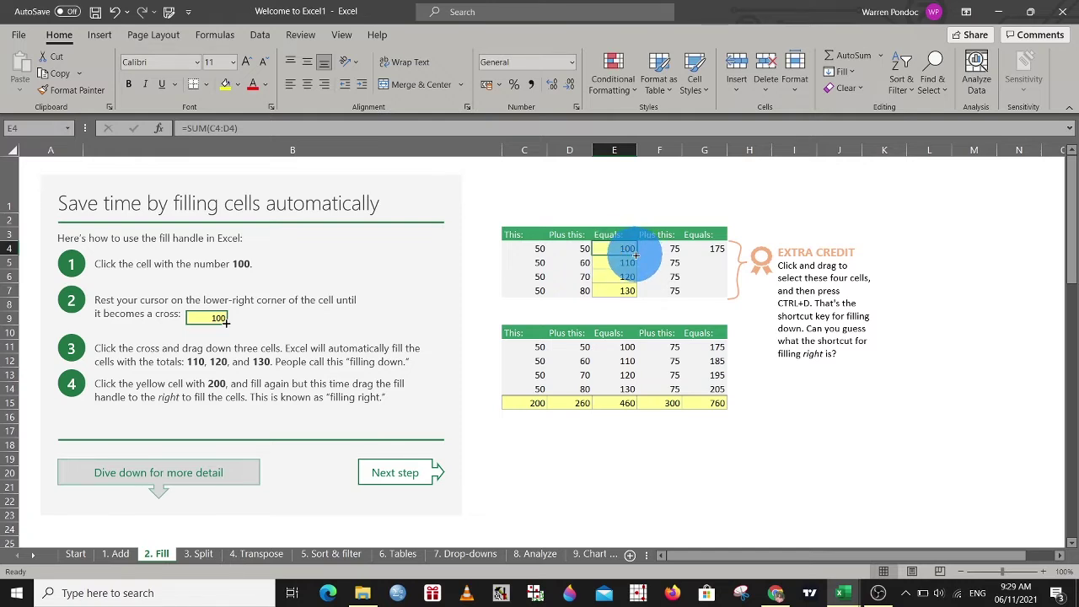
pyautogui.moveTo(636, 254); pyautogui.dragTo(636, 296)
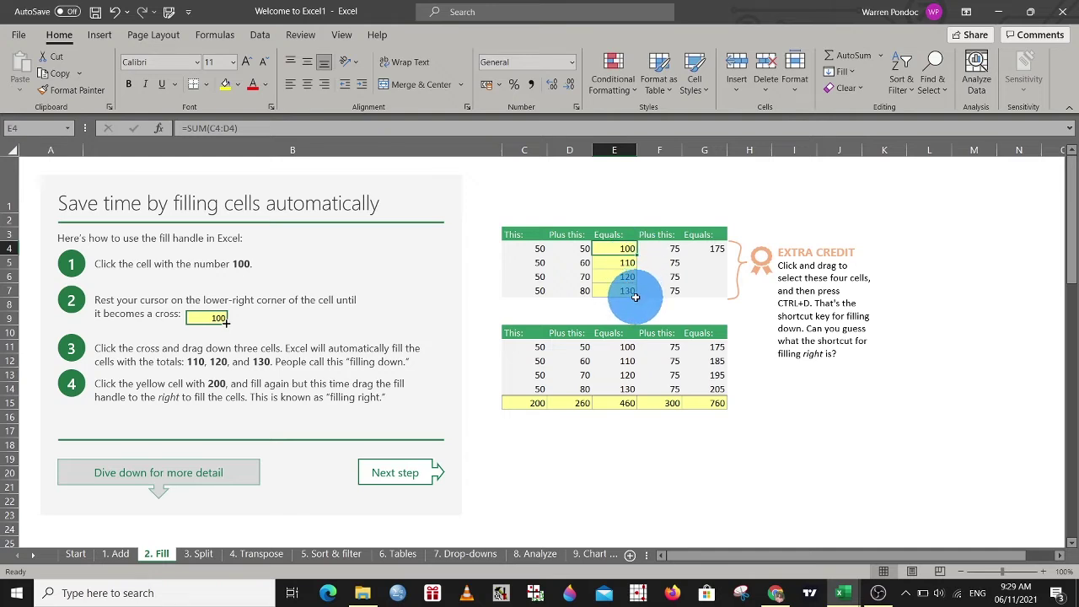
pyautogui.moveTo(636, 297); pyautogui.dragTo(635, 297)
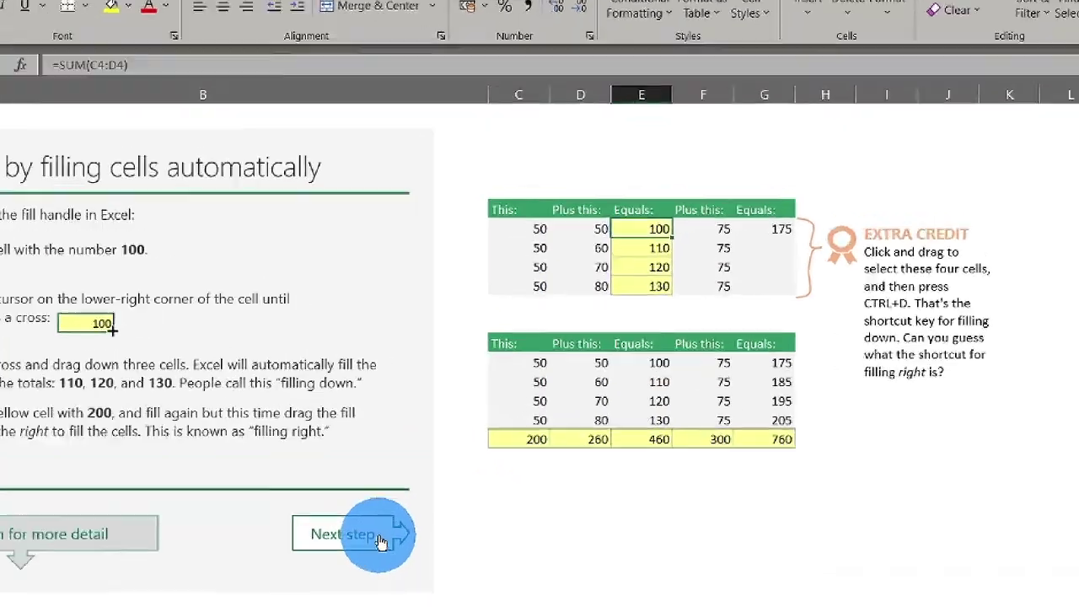
# - Go to the Split lesson and enter the first name from the first email address in cell D5
pyautogui.click(421, 476)
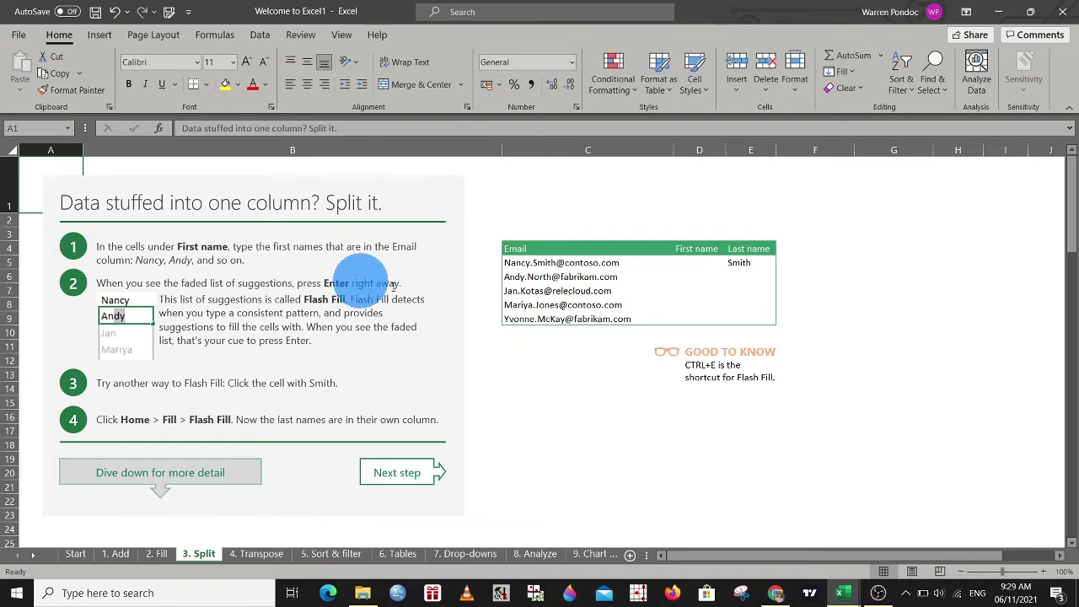
pyautogui.click(536, 265)
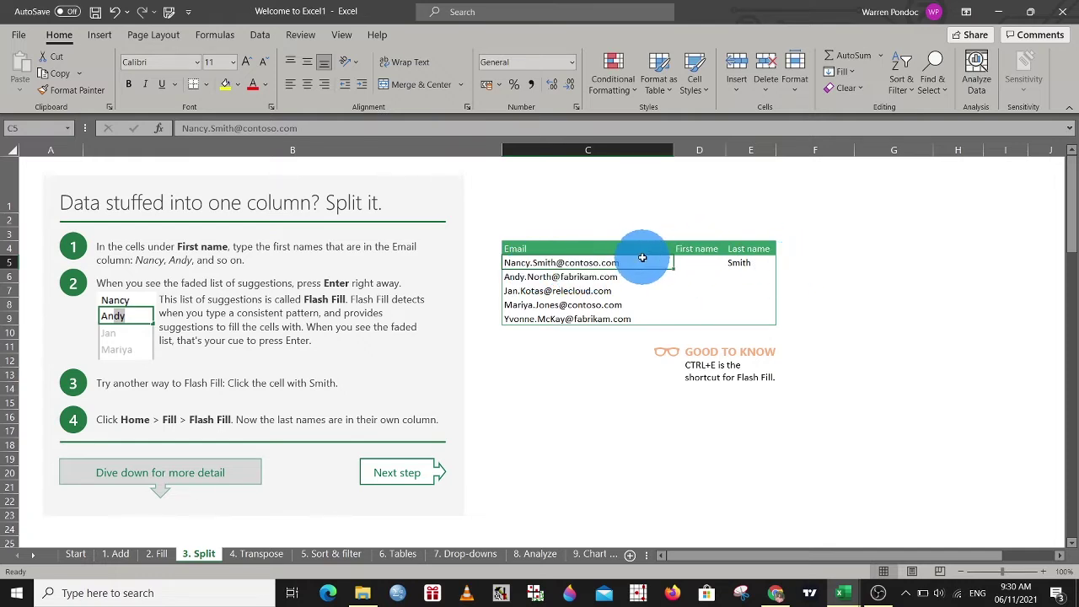
pyautogui.click(703, 265)
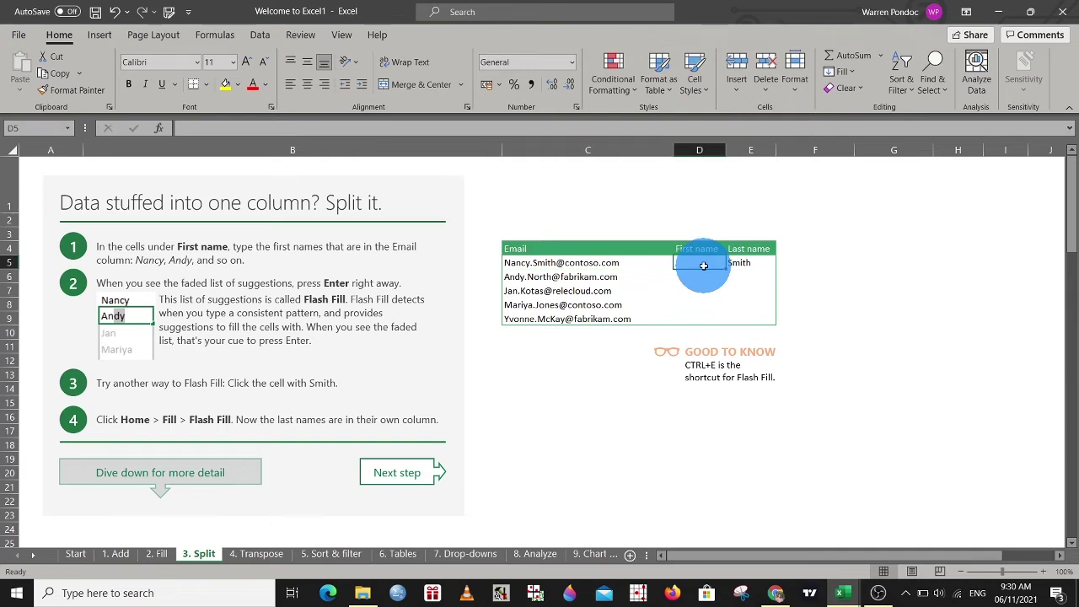
pyautogui.write('Nanch')
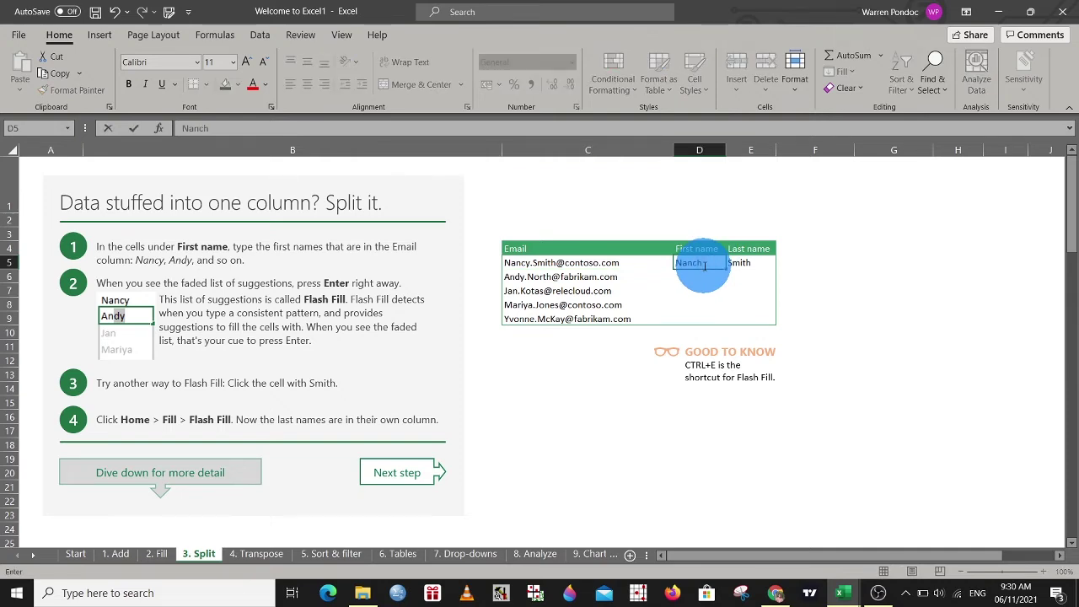
pyautogui.press('BackSpace')
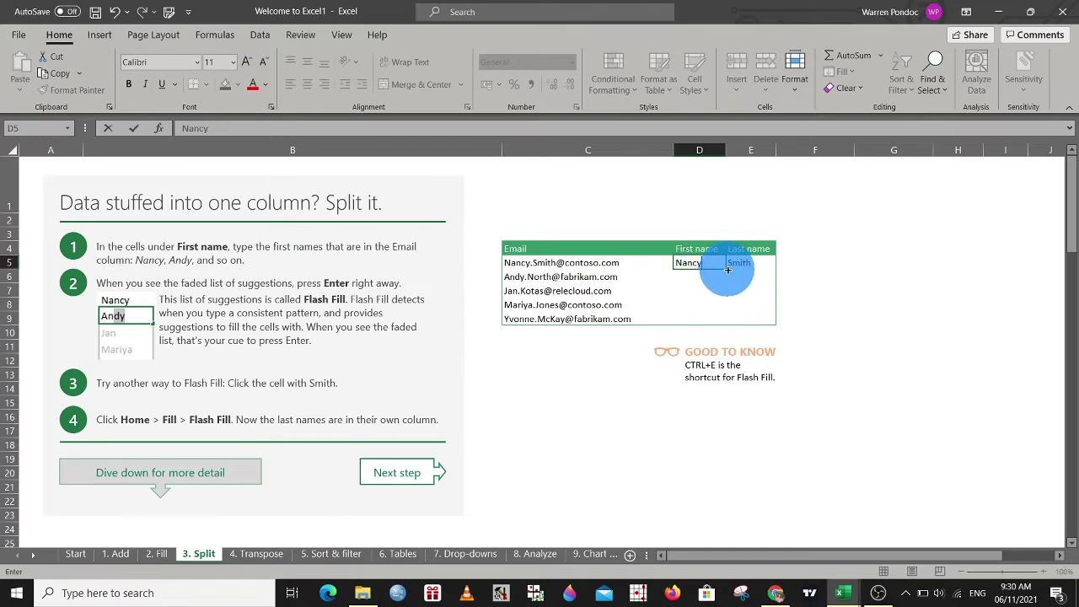
pyautogui.click(727, 270)
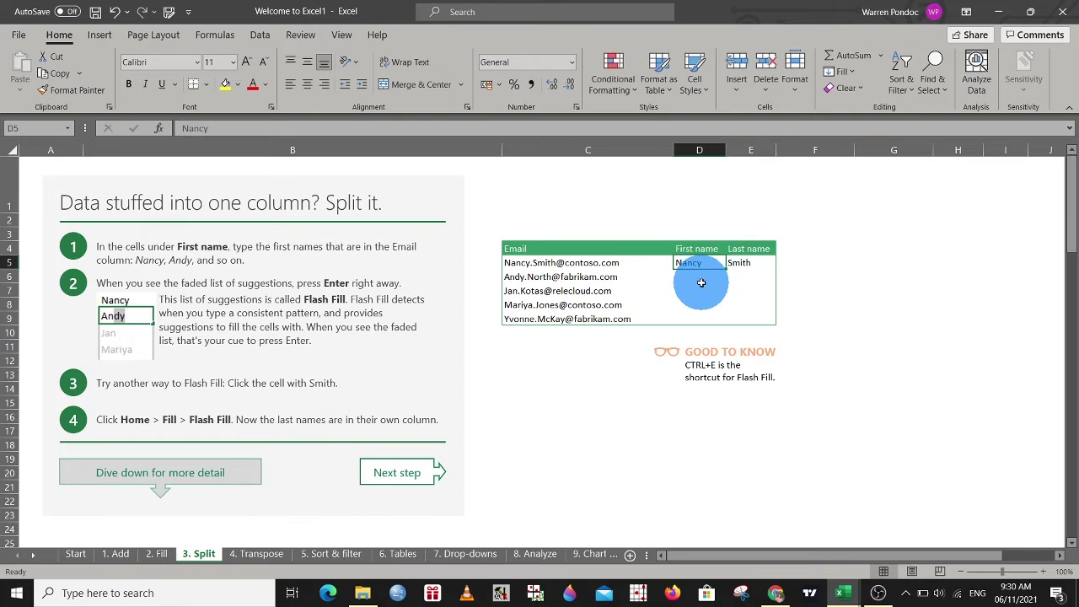
# - Flash Fill the rest of the First name column from D5 and note the shortcut in the Good to Know tip
pyautogui.hotkey('ctrl', 'e')
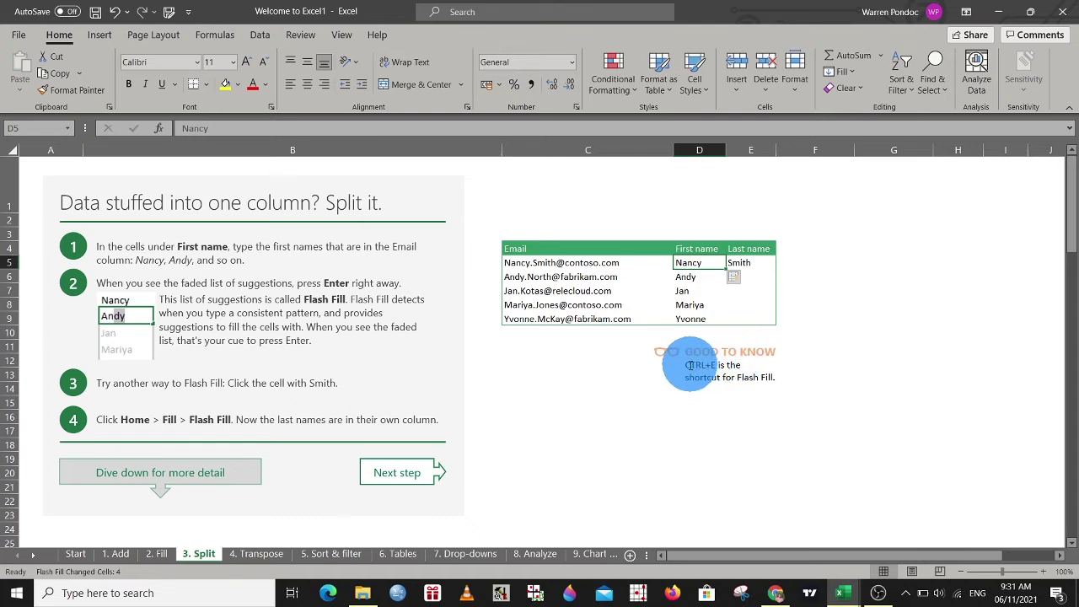
pyautogui.moveTo(684, 364); pyautogui.dragTo(715, 364)
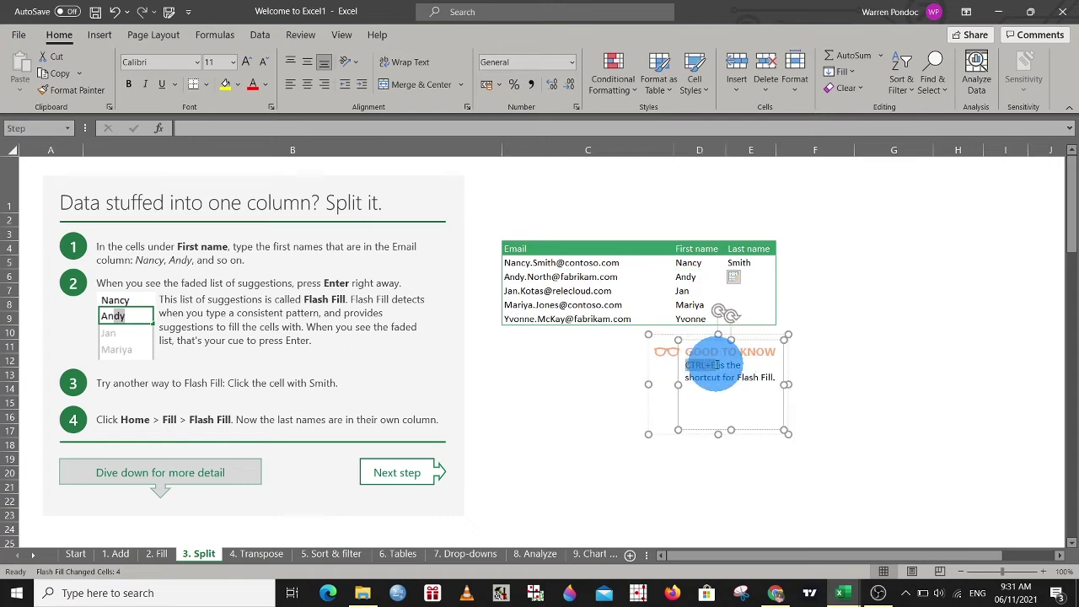
pyautogui.click(843, 278)
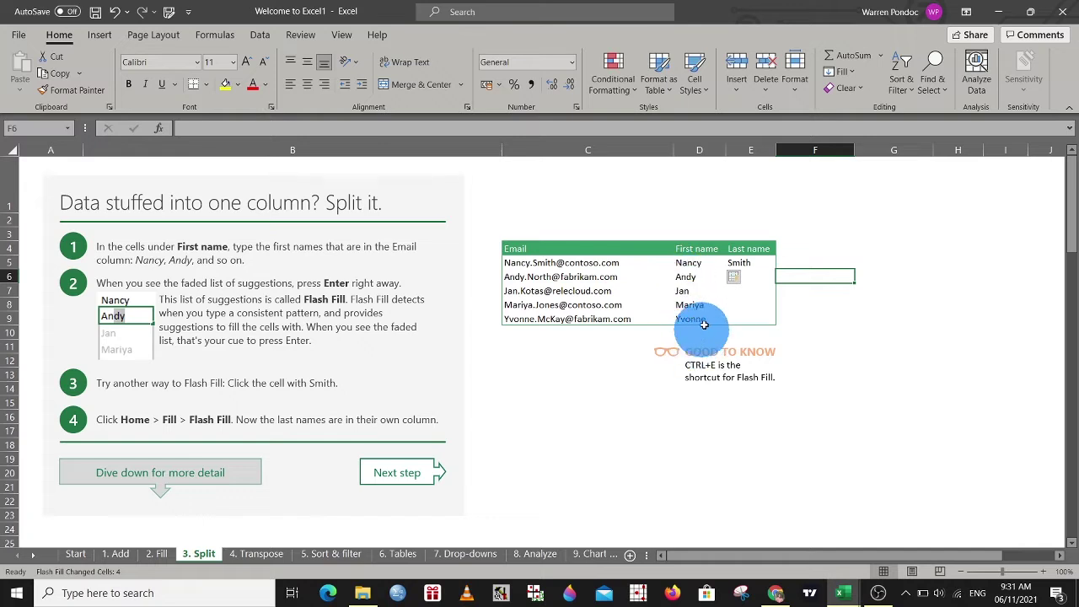
# - Flash Fill the remaining cells of the Last name column from the entry in E5
pyautogui.click(758, 274)
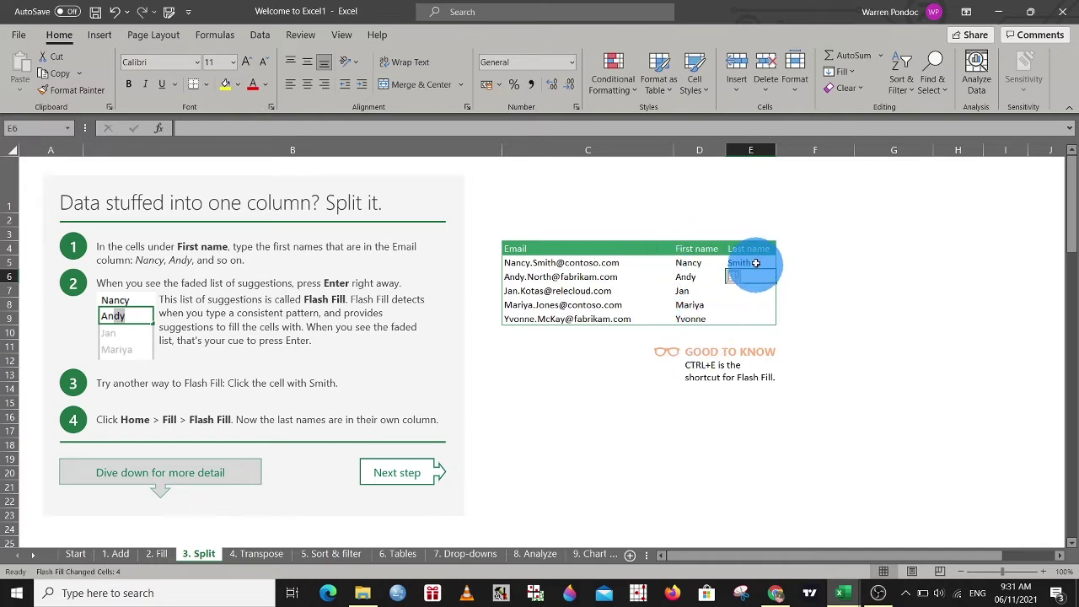
pyautogui.click(756, 264)
pyautogui.hotkey('ctrl', 'e')
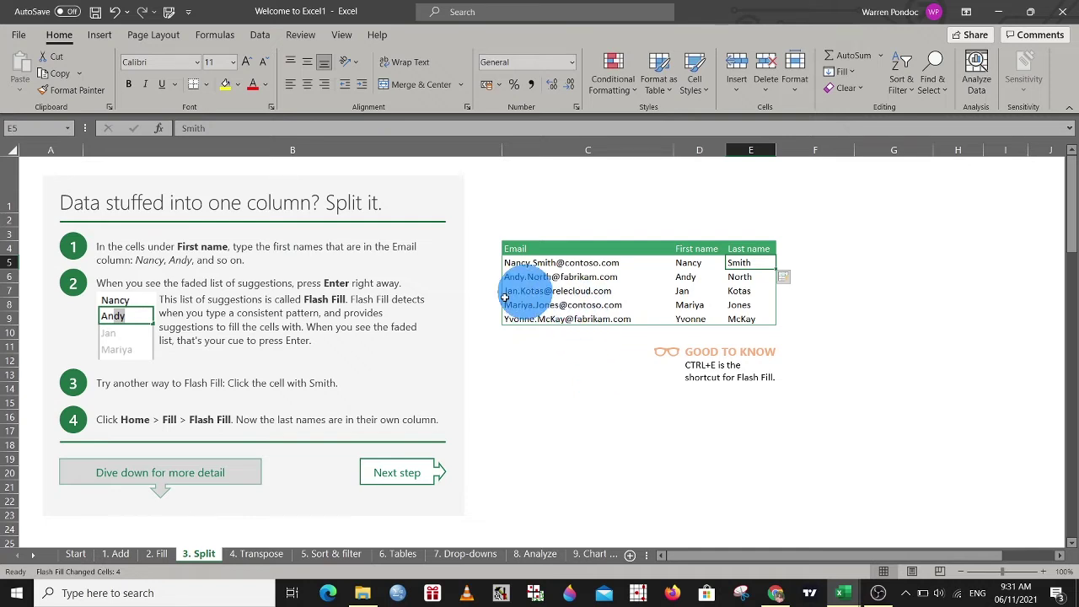
# - Go to the Transpose lesson and examine the Amount row D6:H6 and the column area below it
pyautogui.click(416, 472)
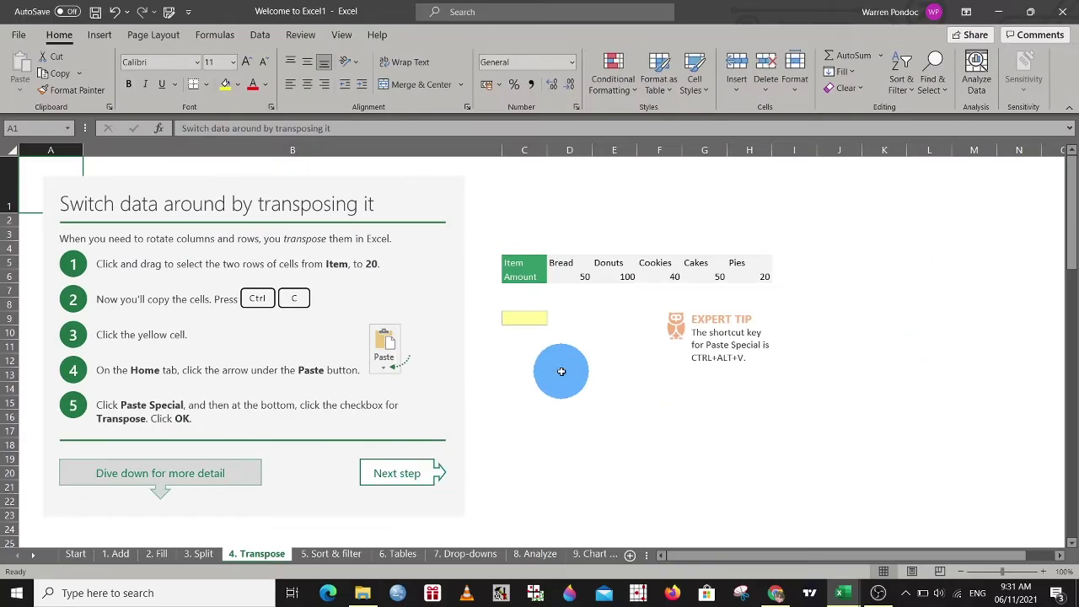
pyautogui.click(585, 281)
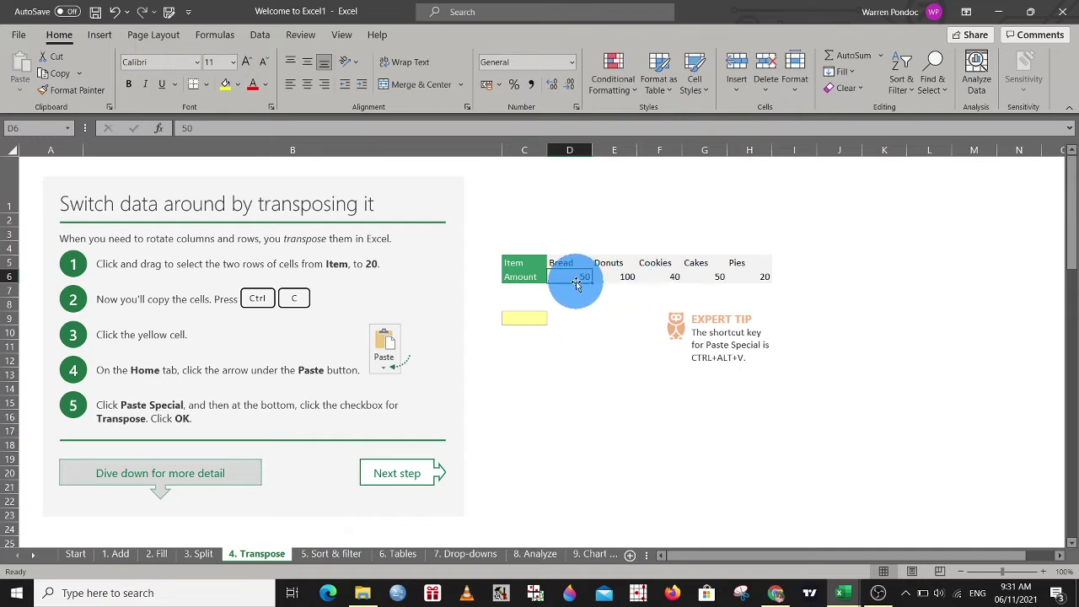
pyautogui.moveTo(576, 279); pyautogui.dragTo(746, 277)
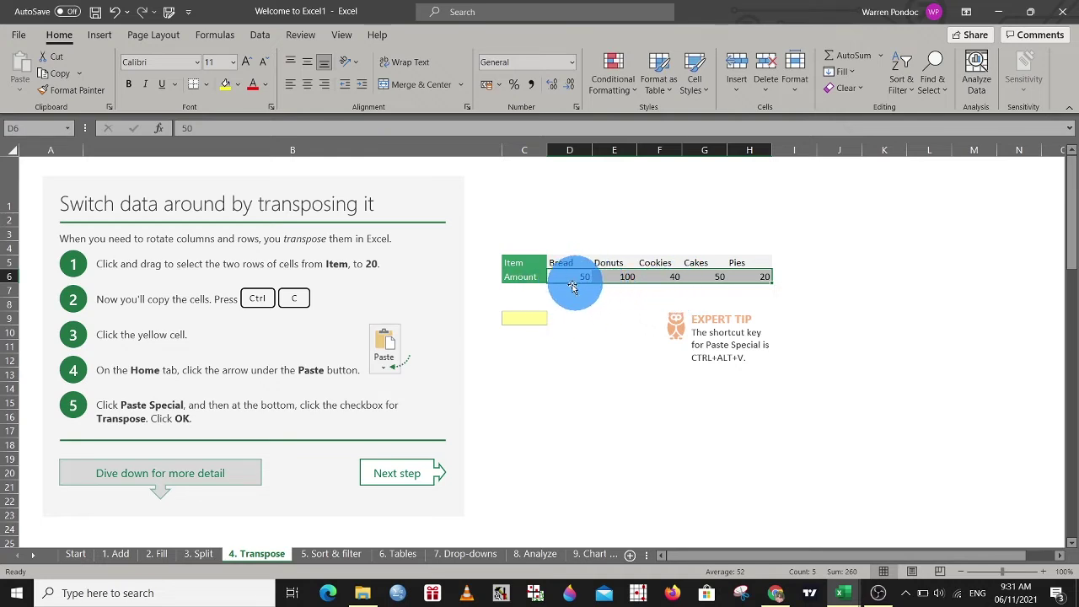
pyautogui.moveTo(528, 290); pyautogui.dragTo(524, 405)
pyautogui.click(616, 382)
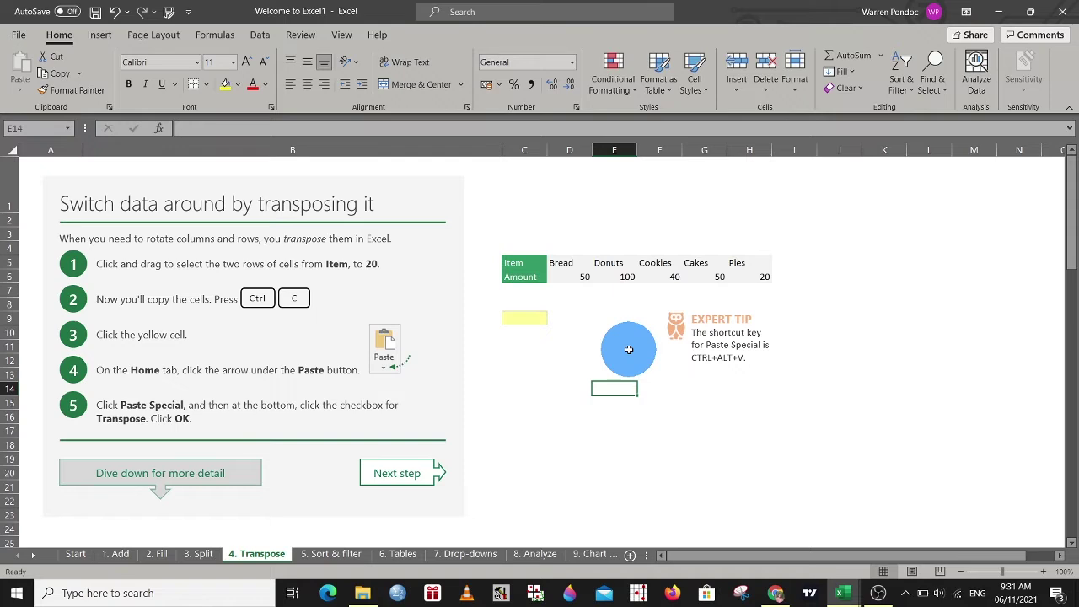
# - Copy the amounts in D6:H6 and paste them starting at yellow cell C9
pyautogui.moveTo(575, 279); pyautogui.dragTo(754, 275)
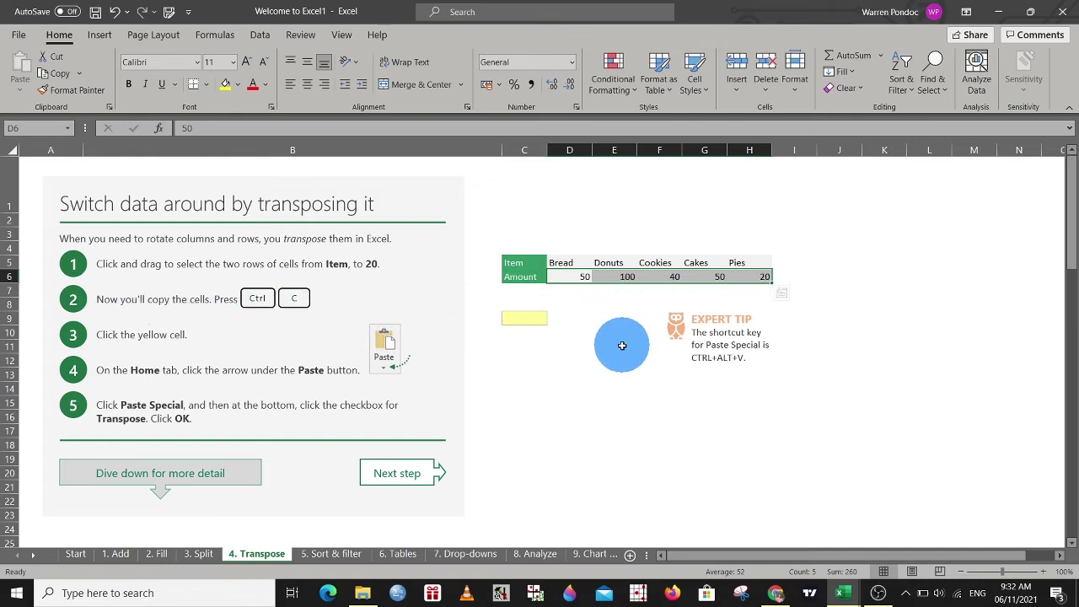
pyautogui.hotkey('ctrl', 'c')
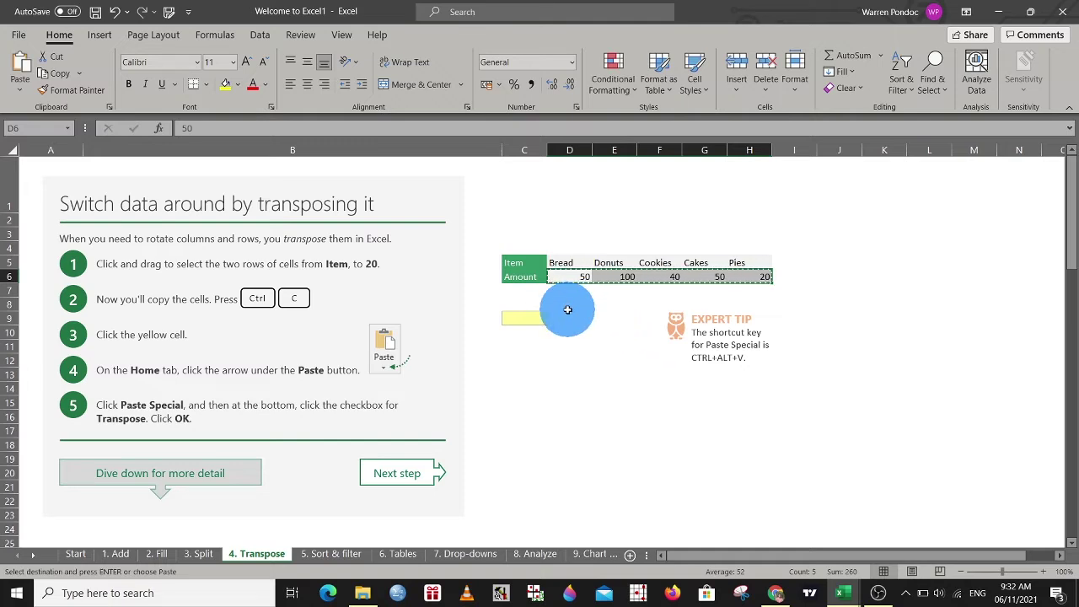
pyautogui.click(515, 316)
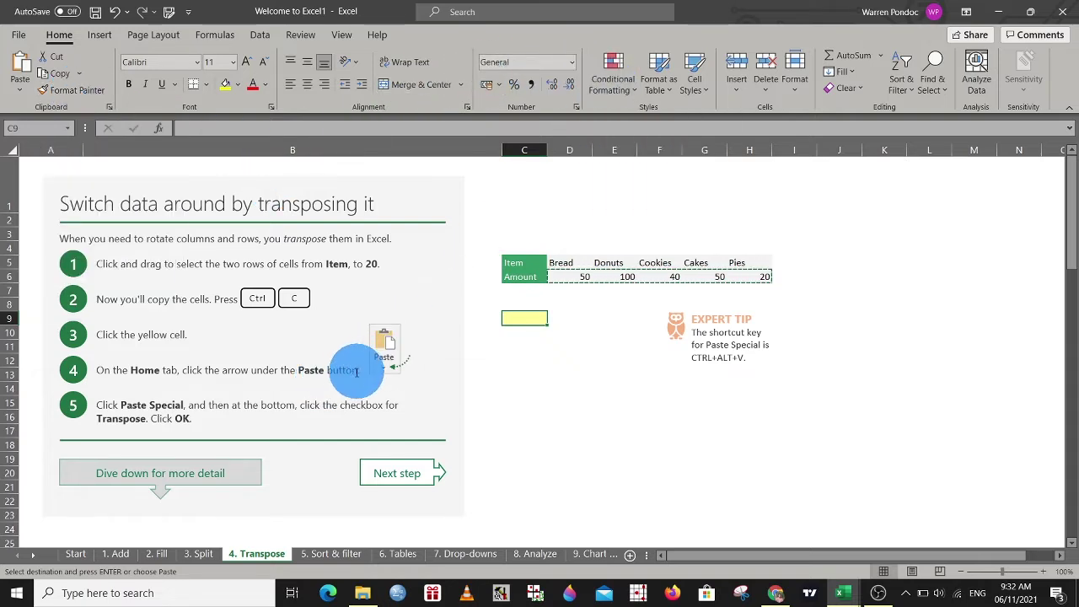
pyautogui.click(21, 65)
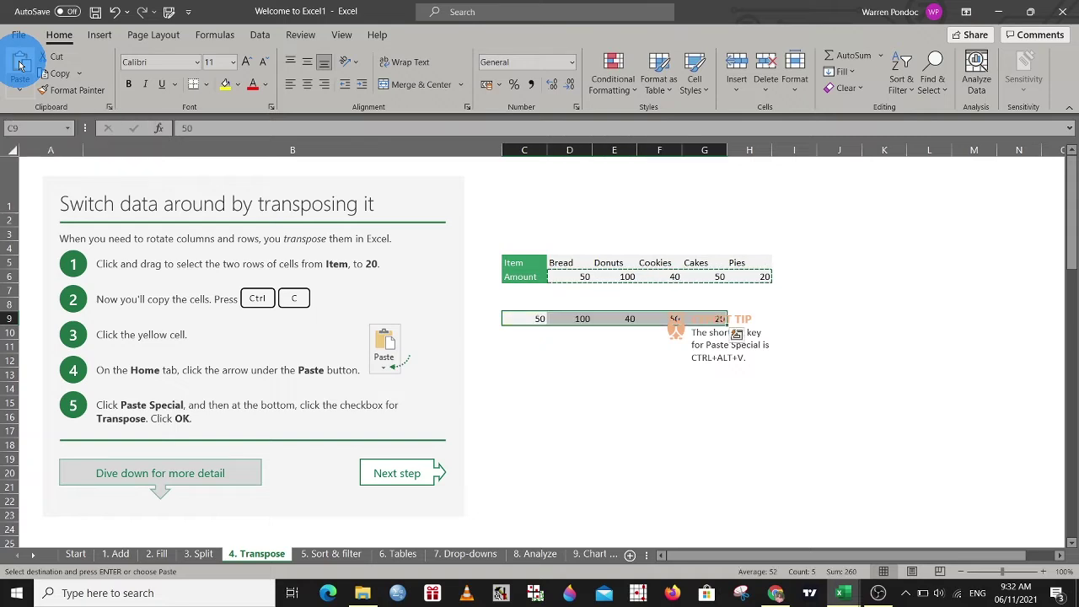
# - Undo the row-wise paste of the amounts at C9:G9 and look through the available paste options
pyautogui.hotkey('ctrl', 'z')
pyautogui.click(24, 95)
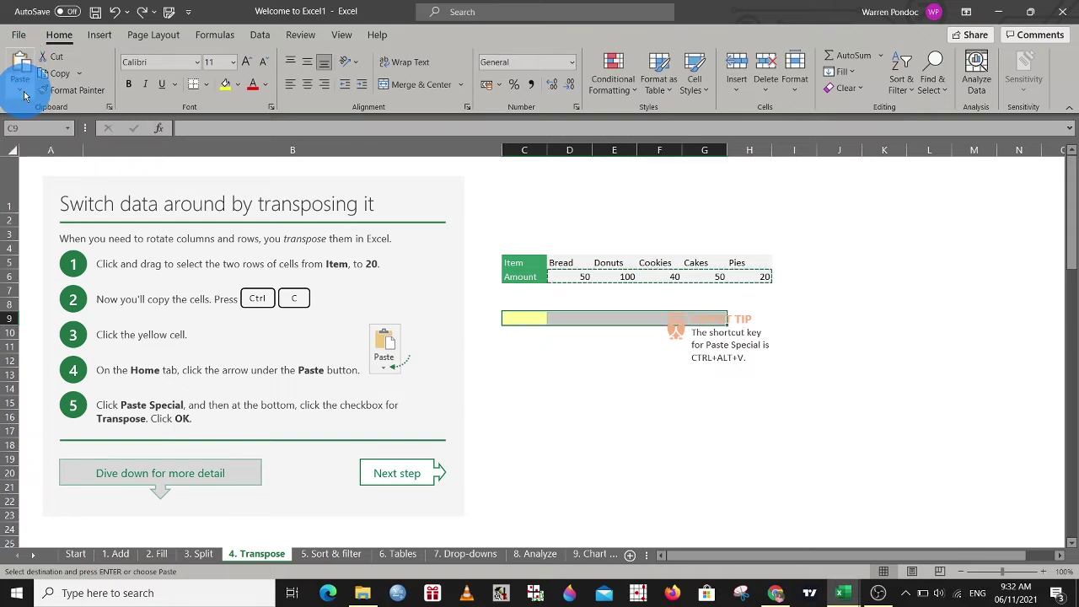
pyautogui.click(25, 96)
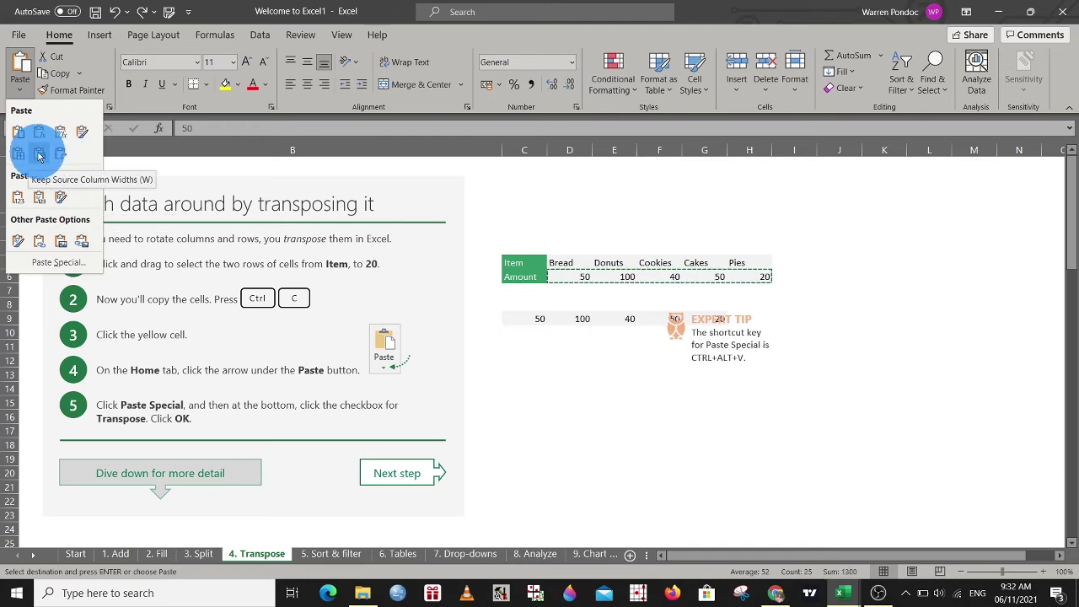
pyautogui.click(24, 92)
pyautogui.click(24, 93)
pyautogui.click(23, 92)
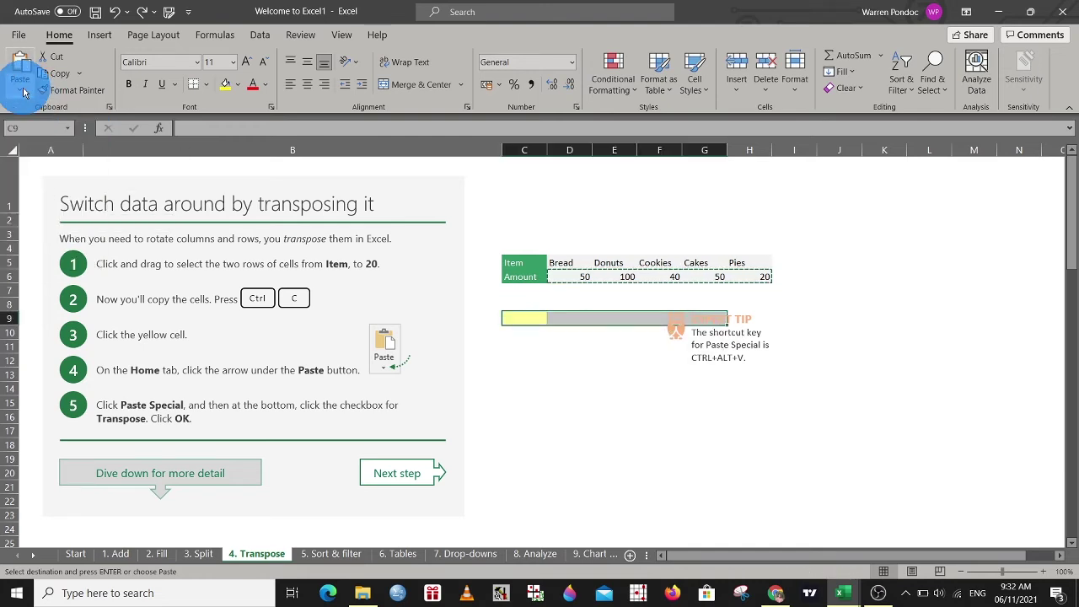
# - Paste the copied amounts as a column from yellow cell C9, using Paste Special with Formulas and number formats and Transpose
pyautogui.moveTo(569, 316); pyautogui.dragTo(528, 318)
pyautogui.rightClick(528, 319)
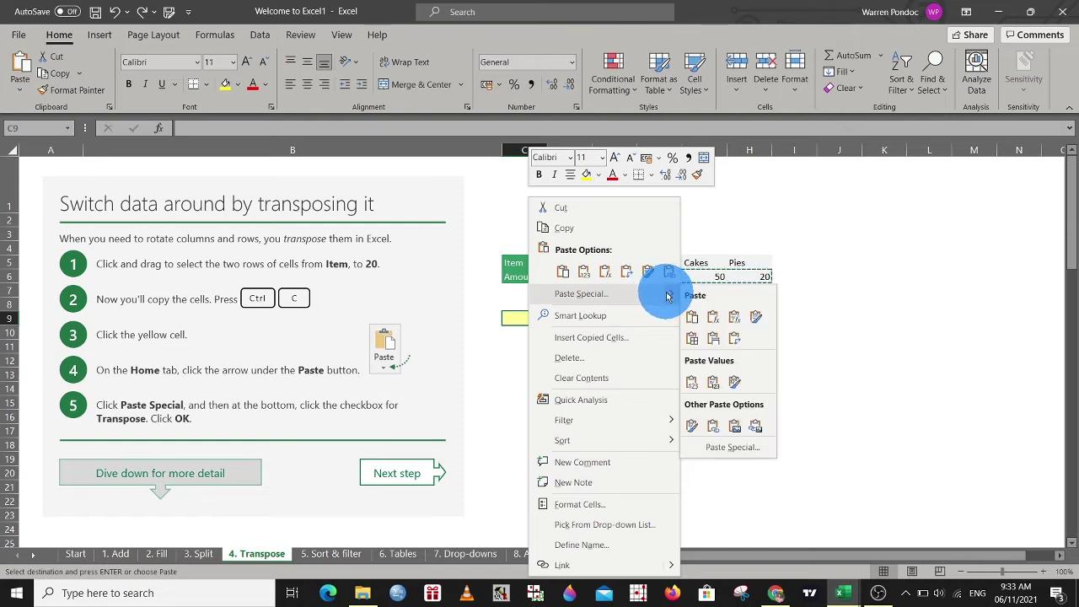
pyautogui.click(636, 295)
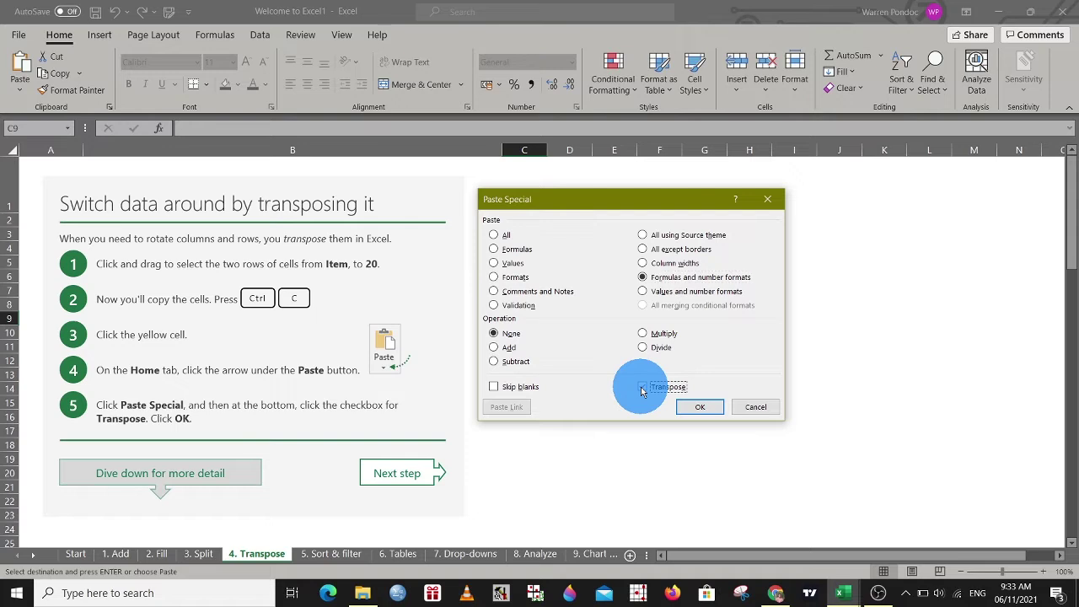
pyautogui.click(643, 388)
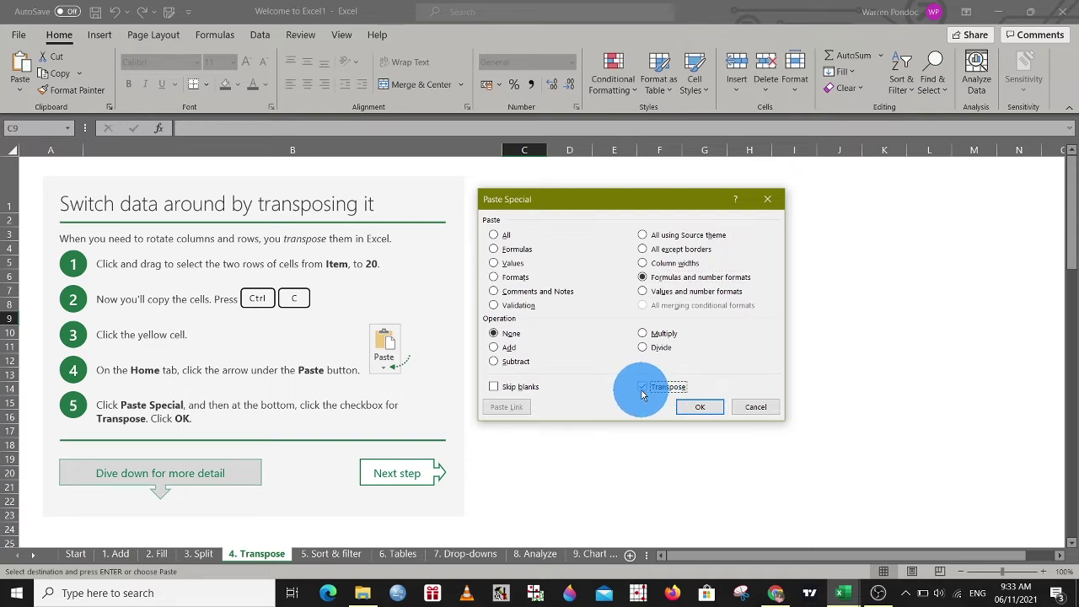
pyautogui.click(715, 407)
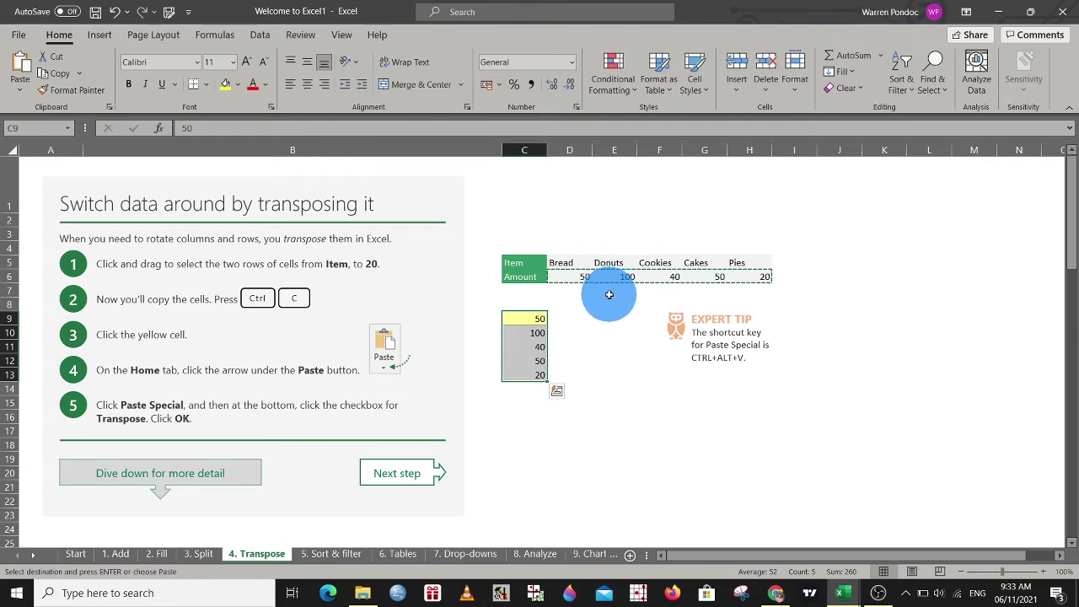
# - Note the Paste Special shortcut in the Expert Tip and paste the amounts transposed again, starting at D9 with the All option
pyautogui.click(569, 320)
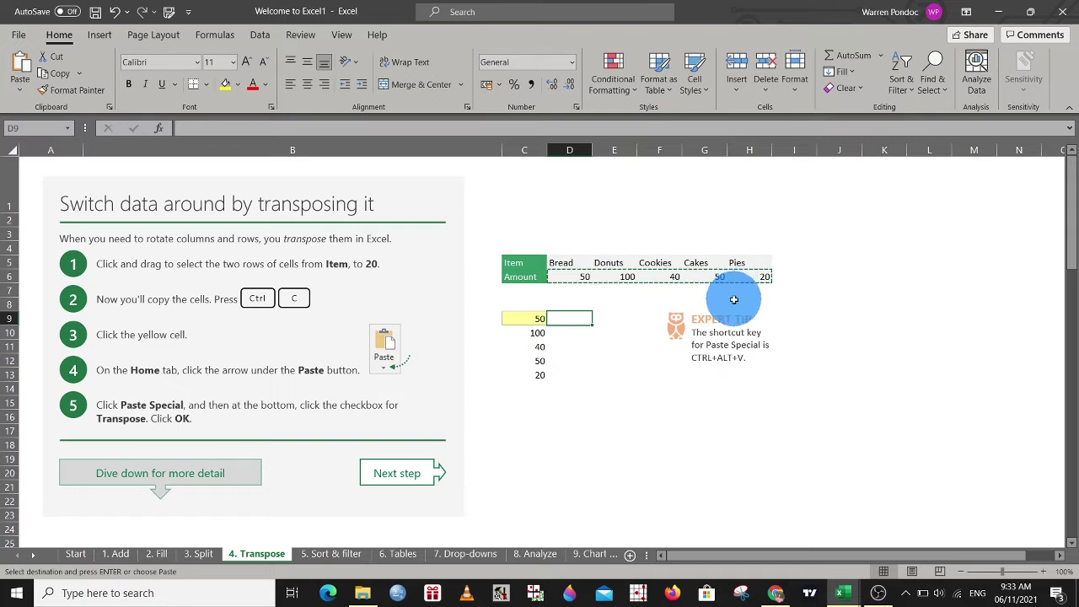
pyautogui.moveTo(743, 356); pyautogui.dragTo(674, 357)
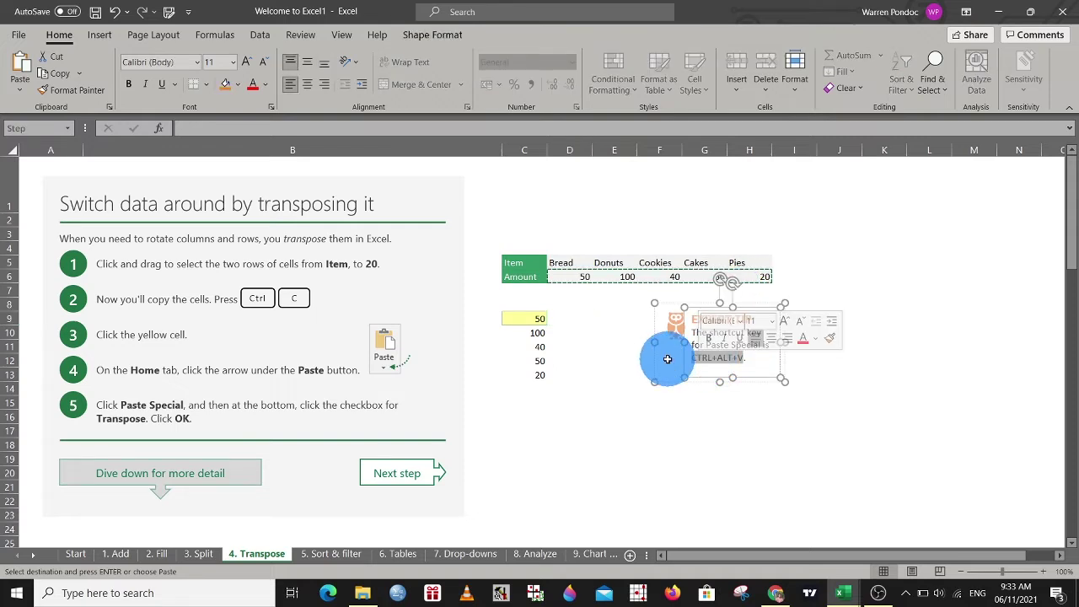
pyautogui.click(567, 324)
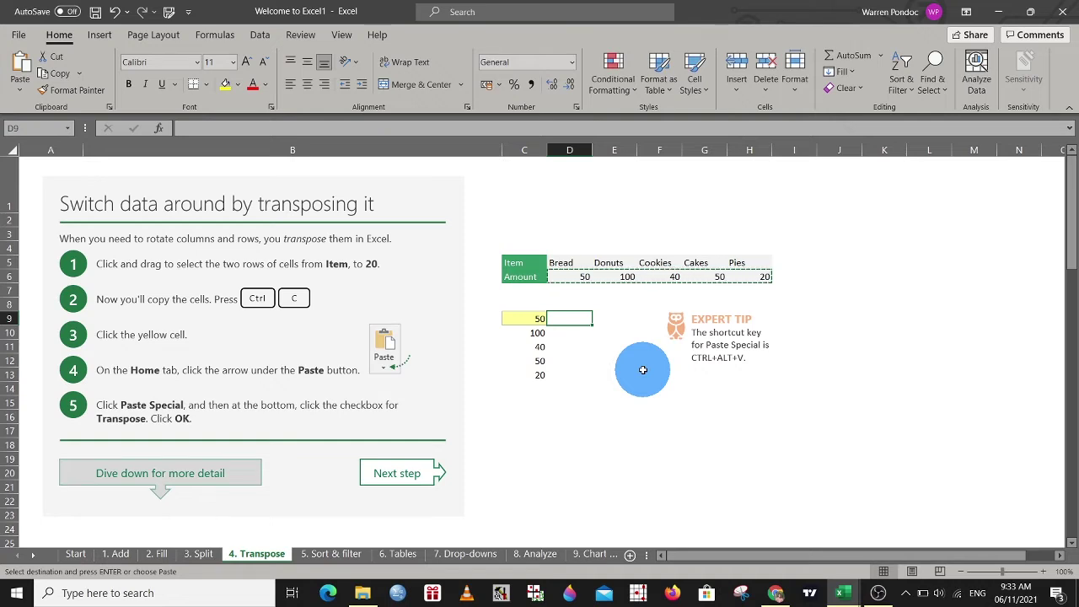
pyautogui.hotkey('ctrl', 'alt', 'v')
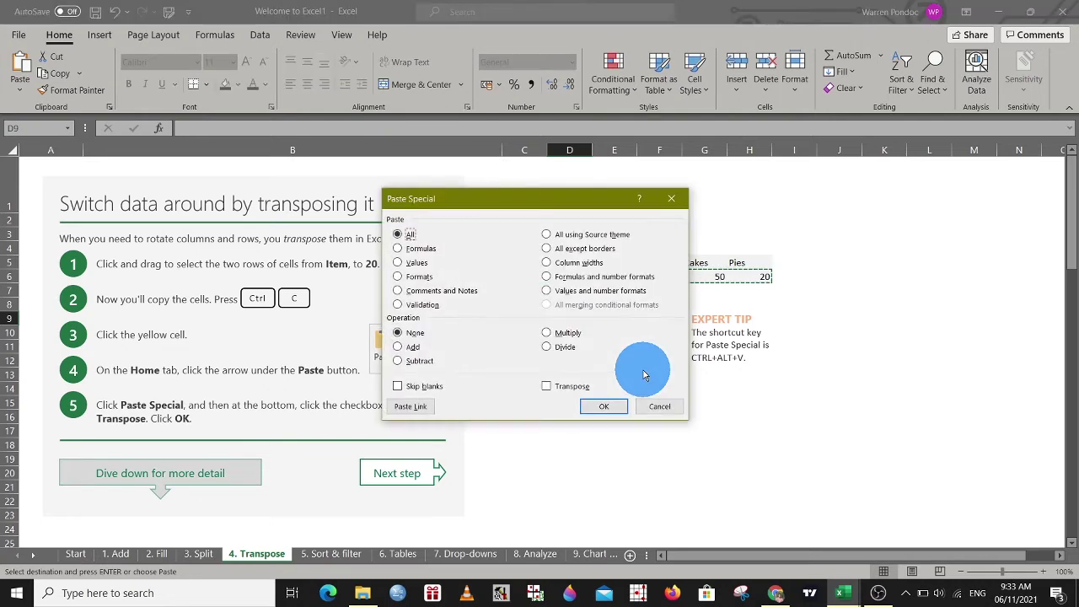
pyautogui.click(546, 387)
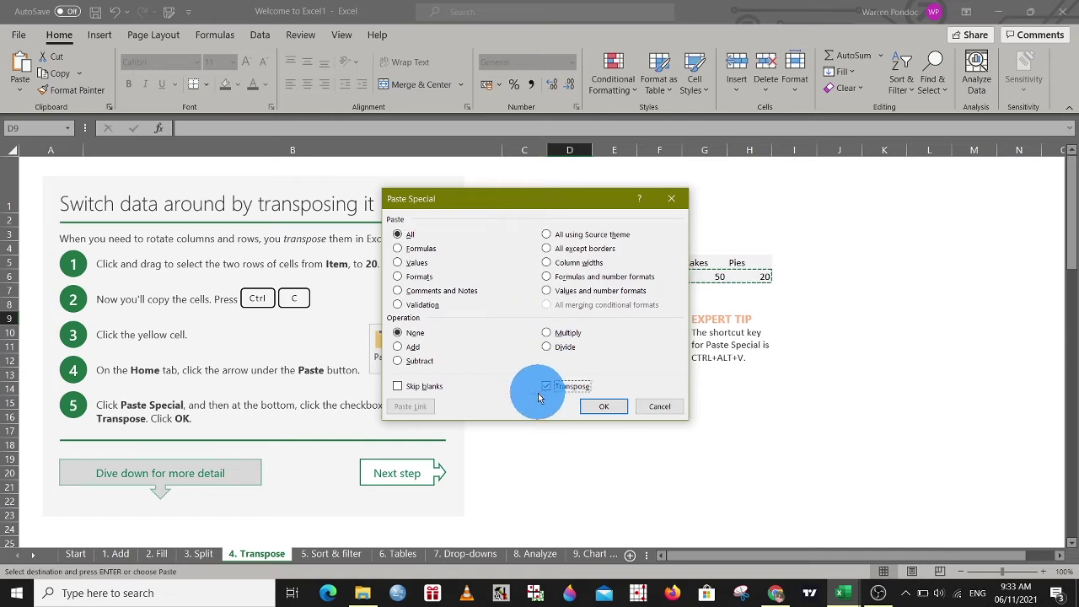
pyautogui.click(609, 408)
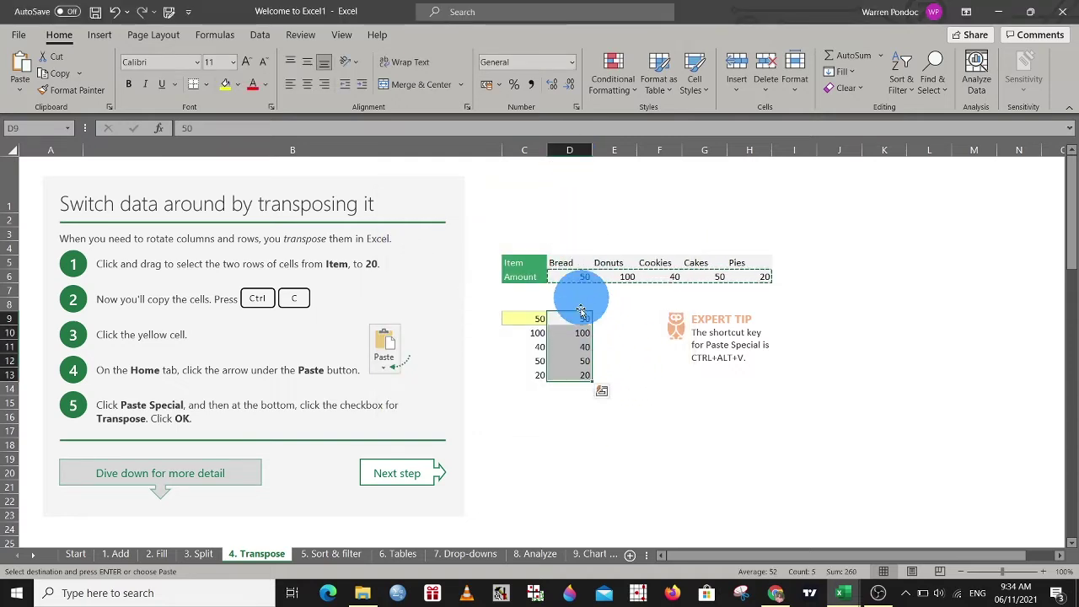
# - Go to the Sort & filter lesson and select the first Department entry in C6
pyautogui.click(401, 474)
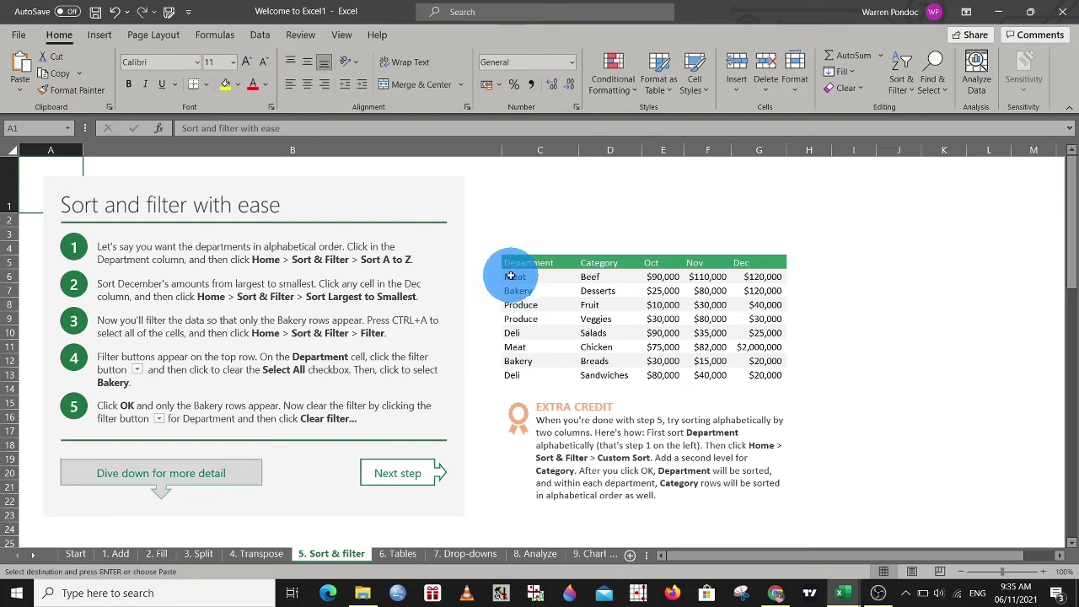
pyautogui.click(510, 277)
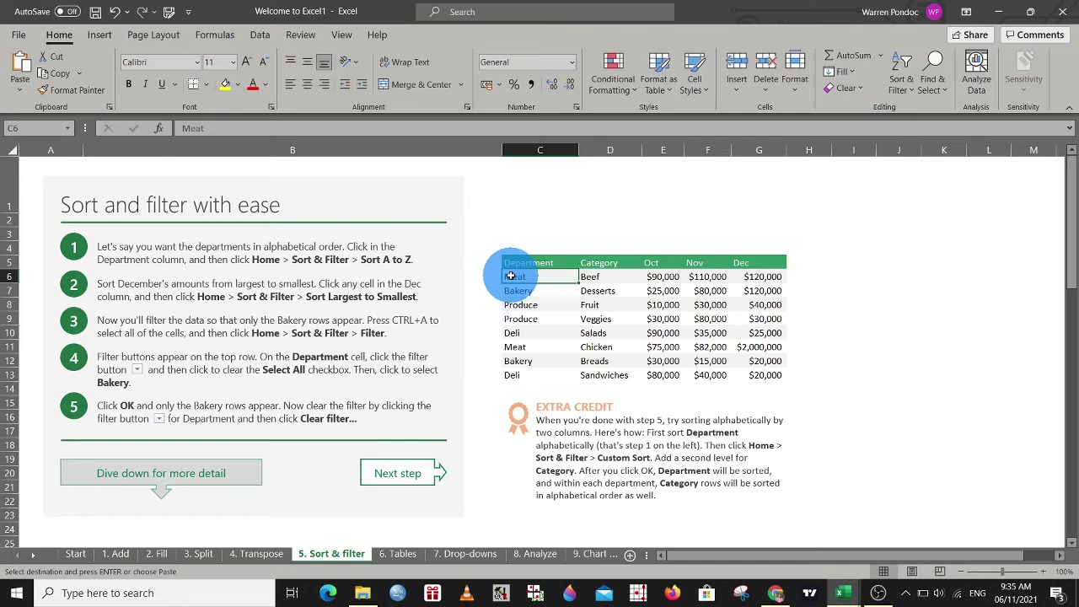
# - Try to sort only the Department cells C6:C13 from A to Z
pyautogui.moveTo(510, 277); pyautogui.dragTo(568, 378)
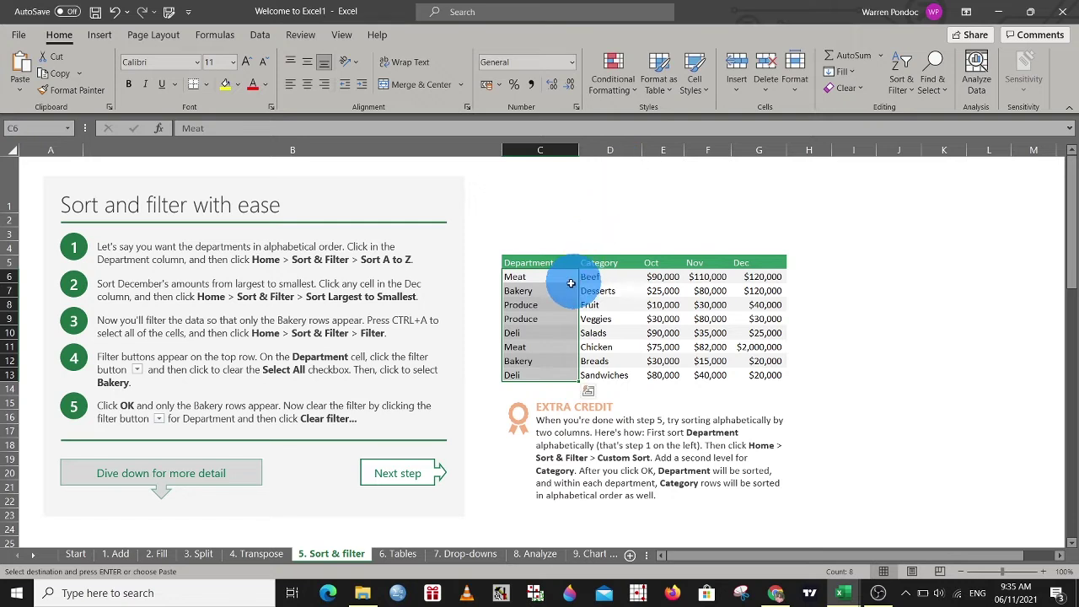
pyautogui.rightClick(543, 308)
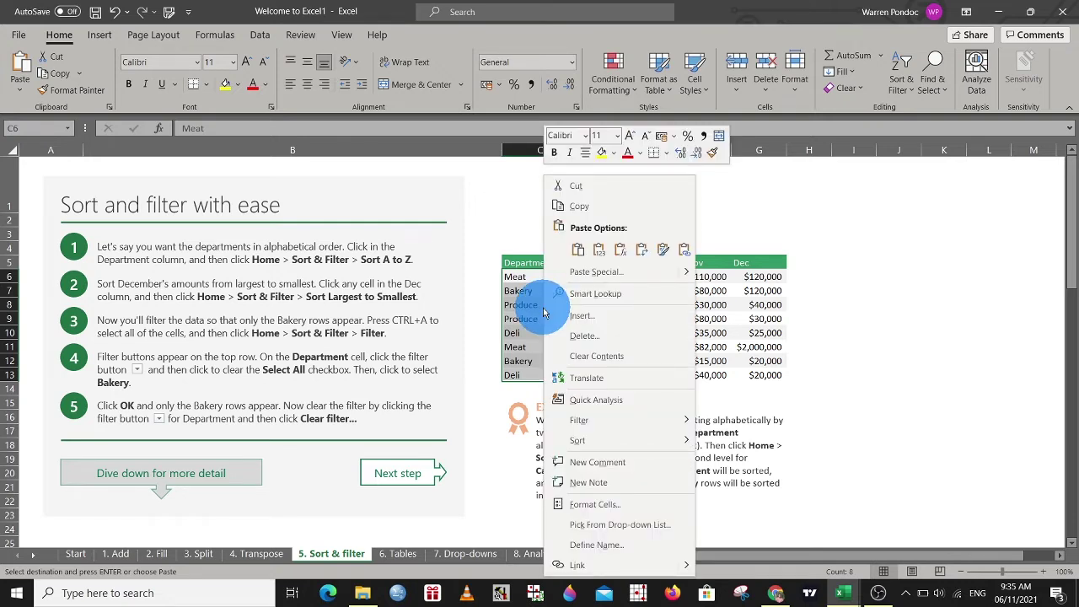
pyautogui.moveTo(634, 447)
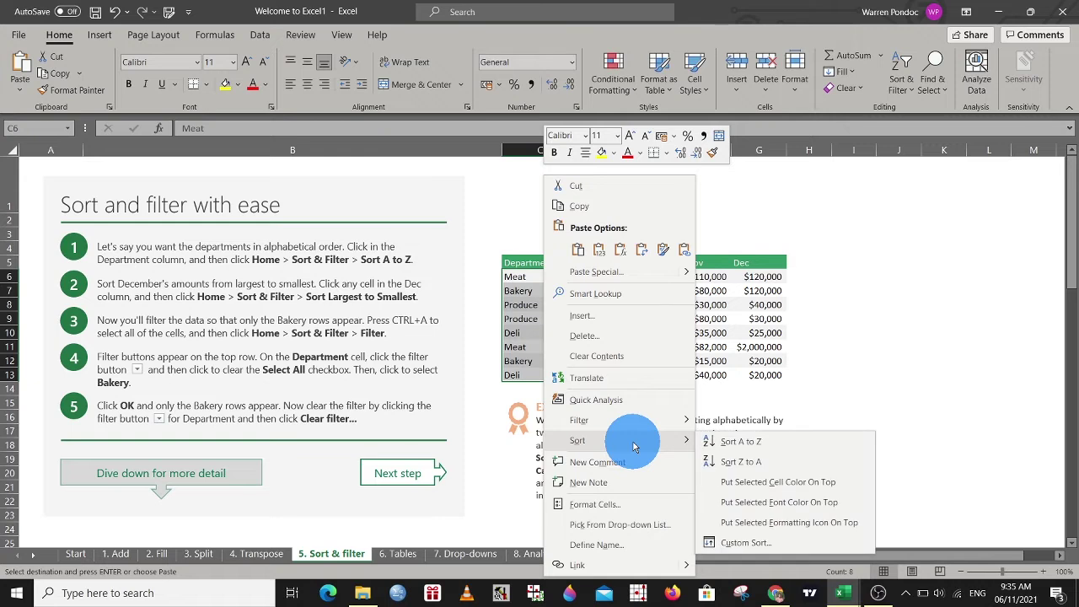
pyautogui.click(750, 445)
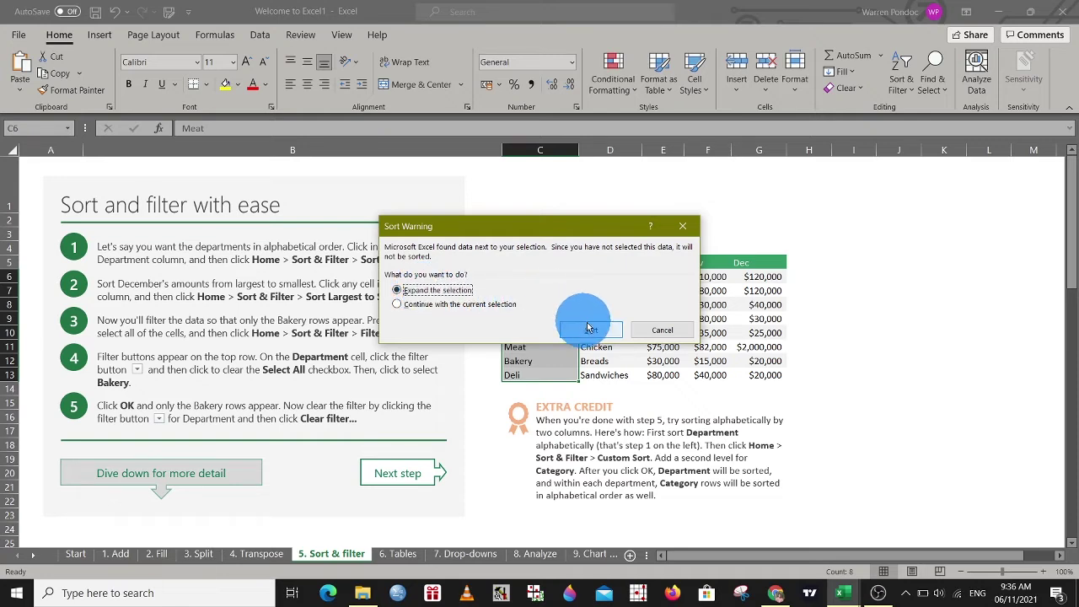
pyautogui.click(693, 226)
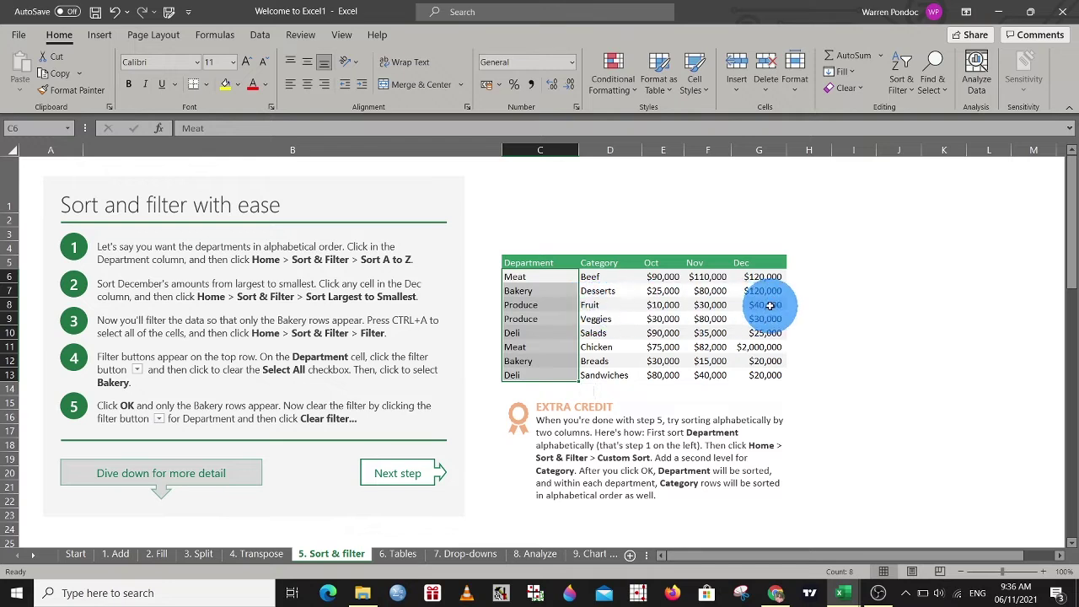
# - Examine how the Meat row C6:G6 relates to the Department column and the full data range C6:G13
pyautogui.click(505, 433)
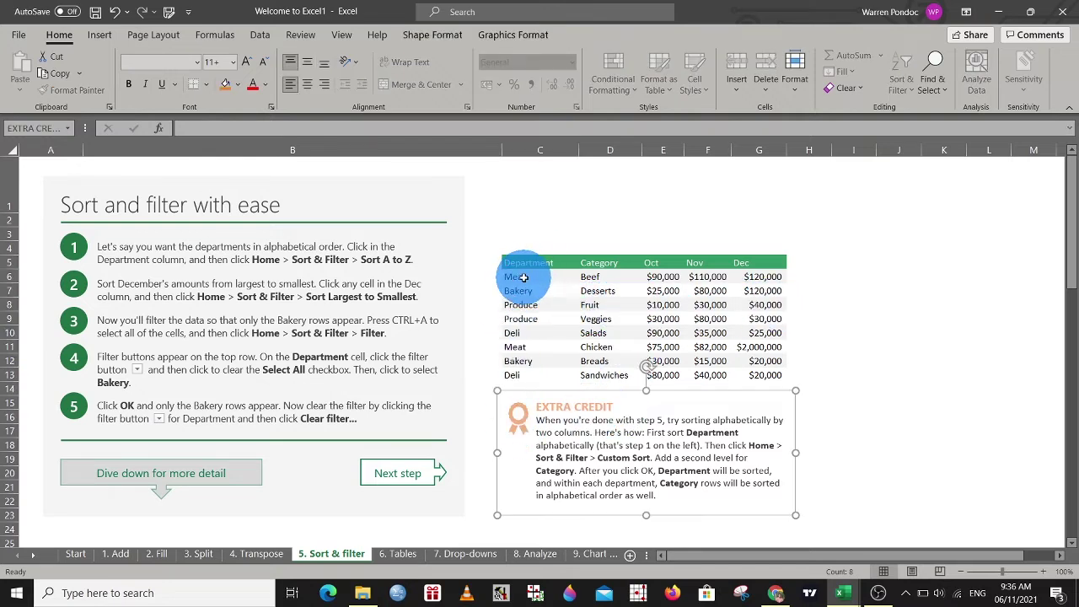
pyautogui.moveTo(514, 278); pyautogui.dragTo(688, 283)
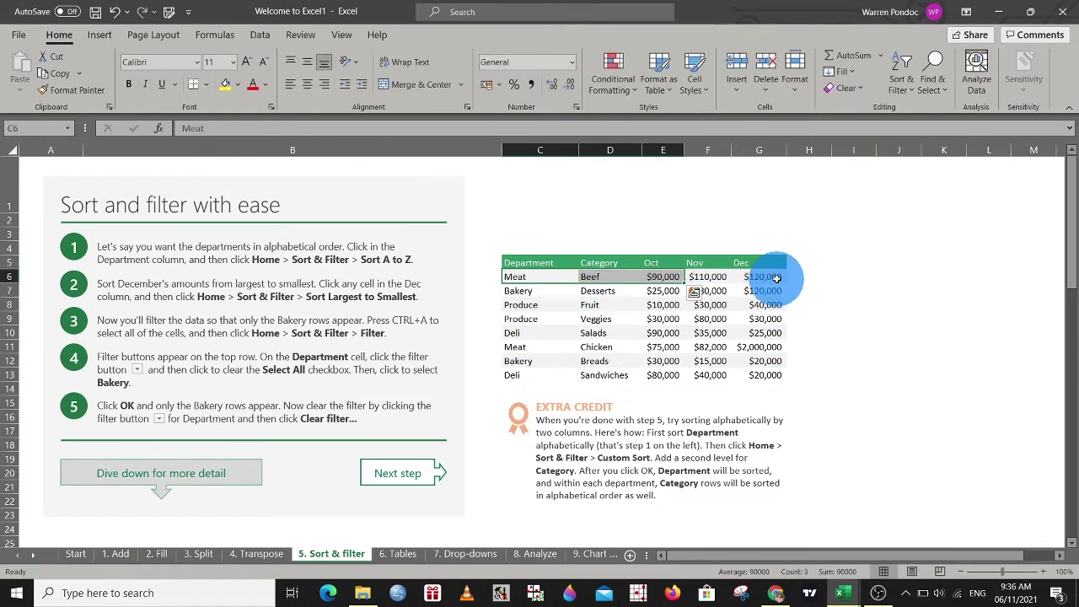
pyautogui.moveTo(769, 279); pyautogui.dragTo(539, 279)
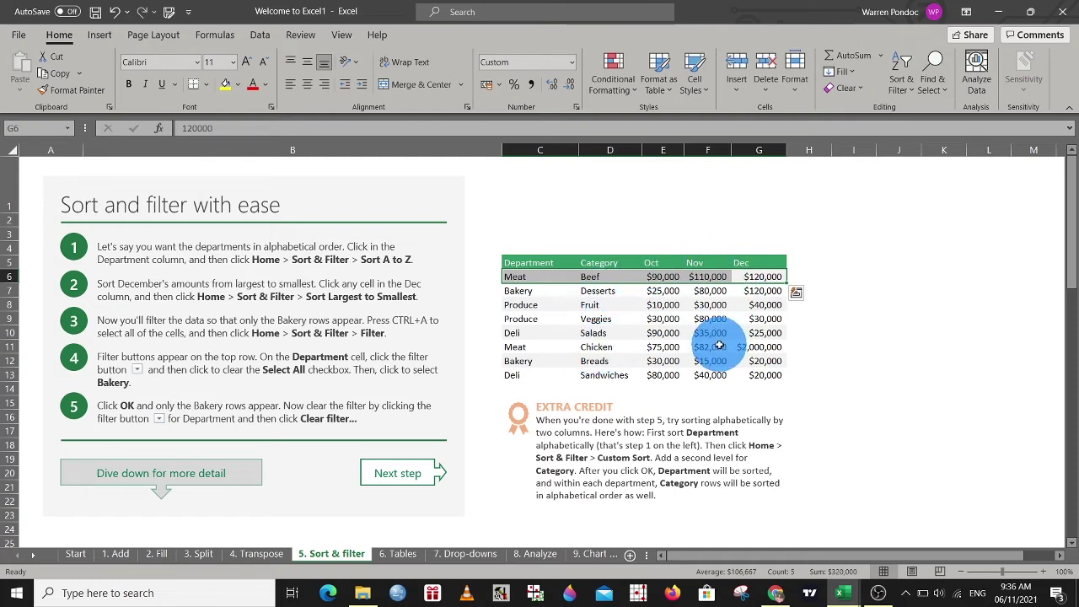
pyautogui.click(479, 319)
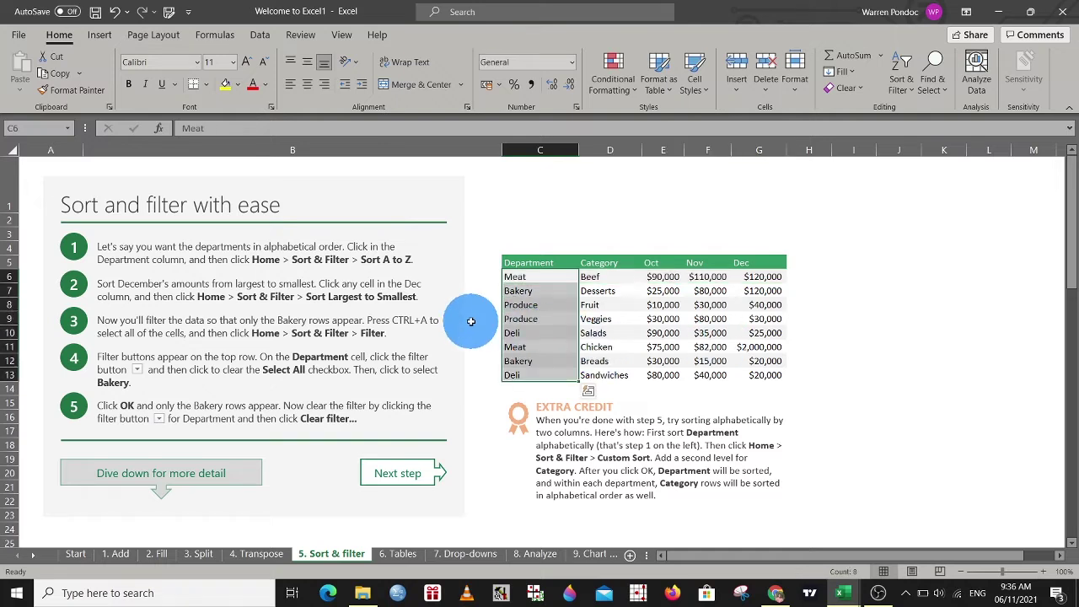
pyautogui.moveTo(521, 279); pyautogui.dragTo(748, 375)
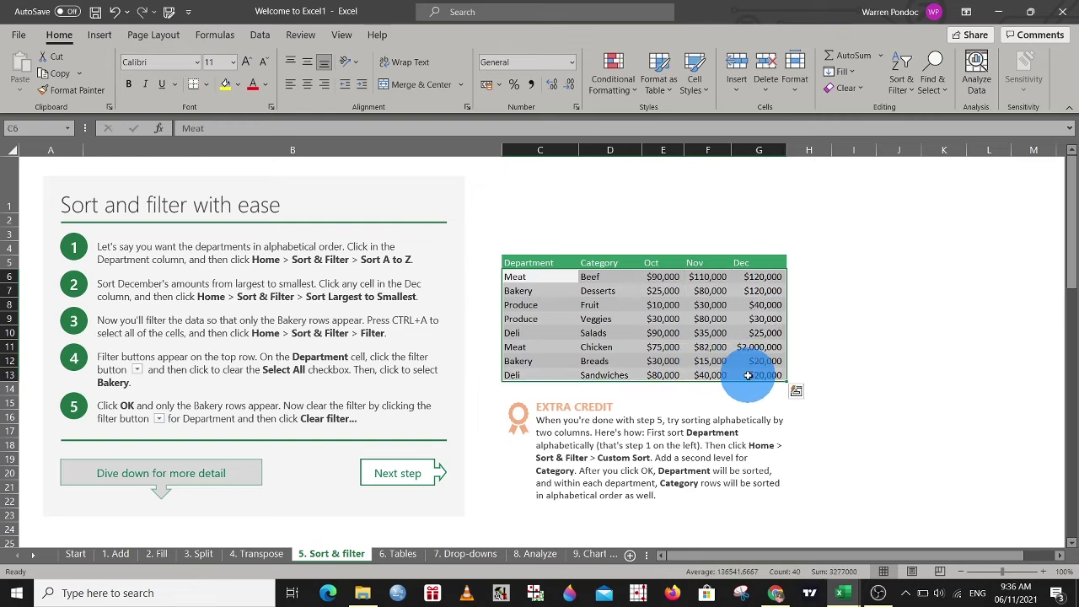
pyautogui.click(547, 300)
pyautogui.hotkey('ctrl', 'Up')
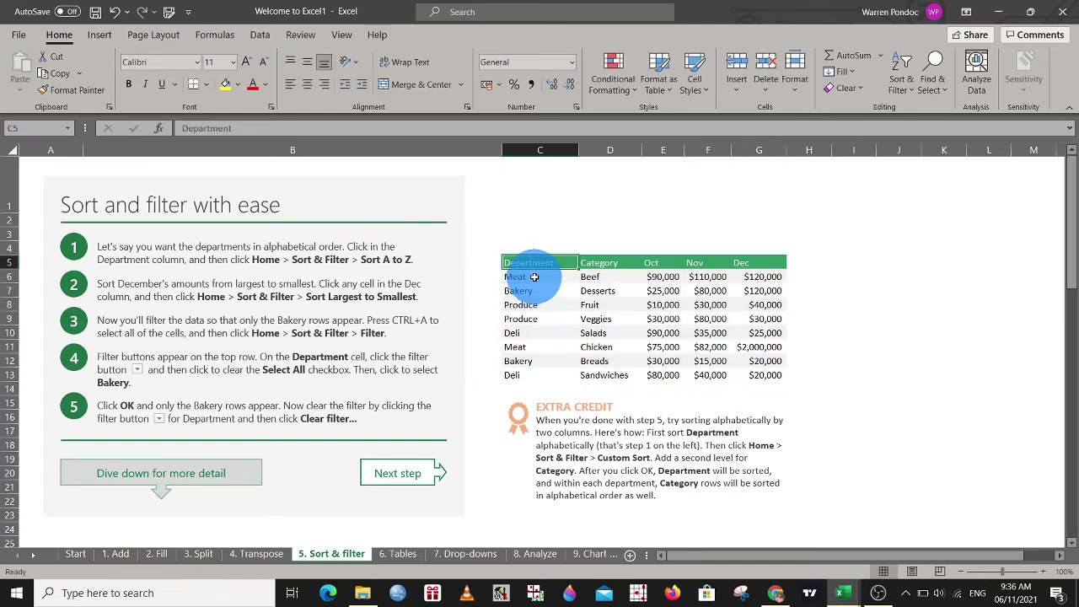
# - Sort the data rows C6:G13 alphabetically by Department from A to Z
pyautogui.moveTo(535, 278); pyautogui.dragTo(742, 375)
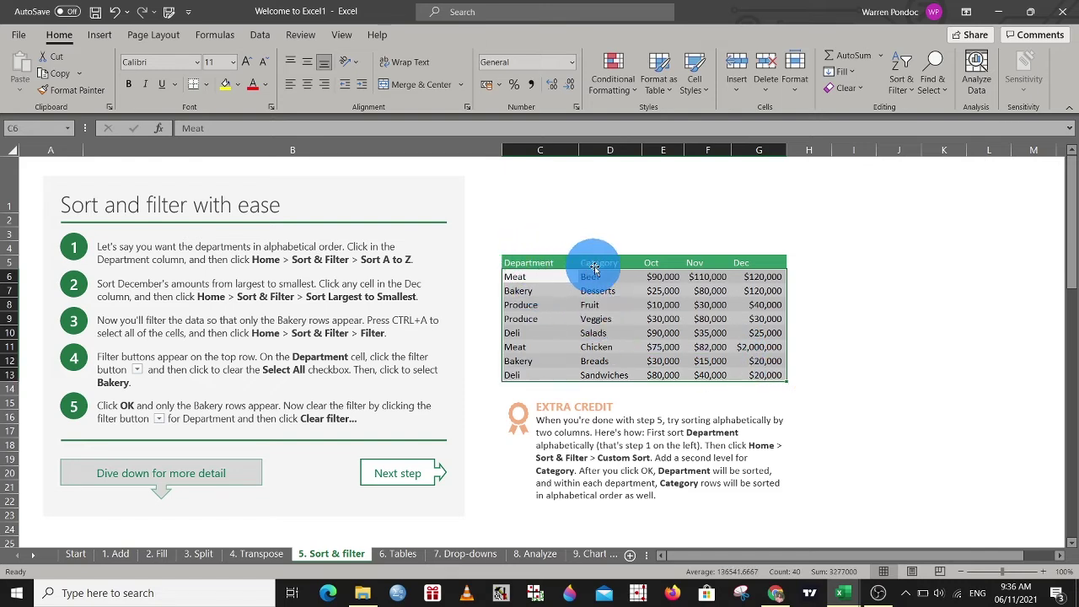
pyautogui.rightClick(558, 302)
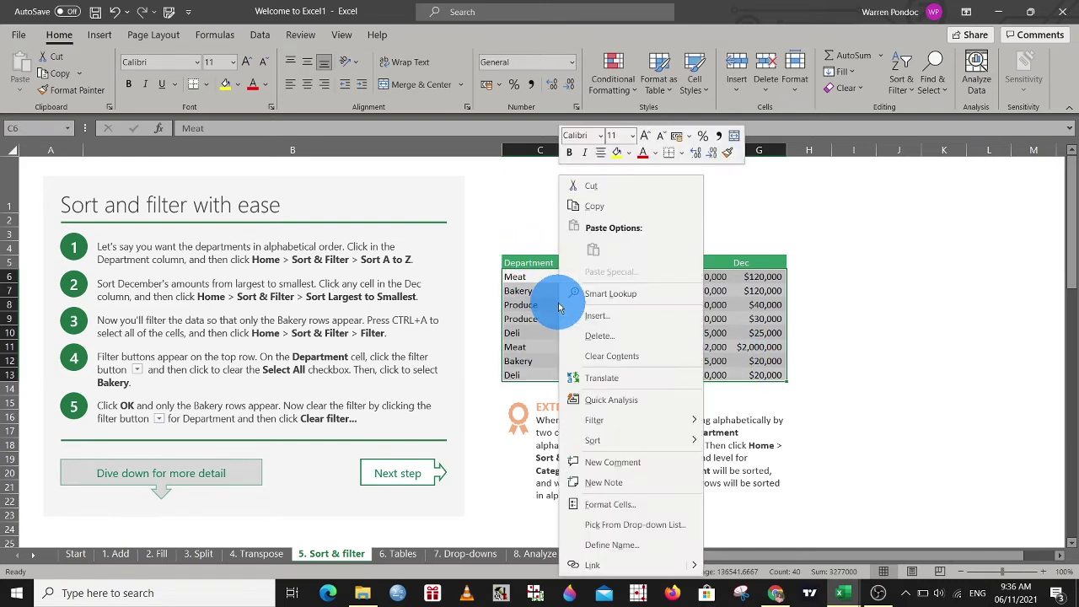
pyautogui.moveTo(620, 447)
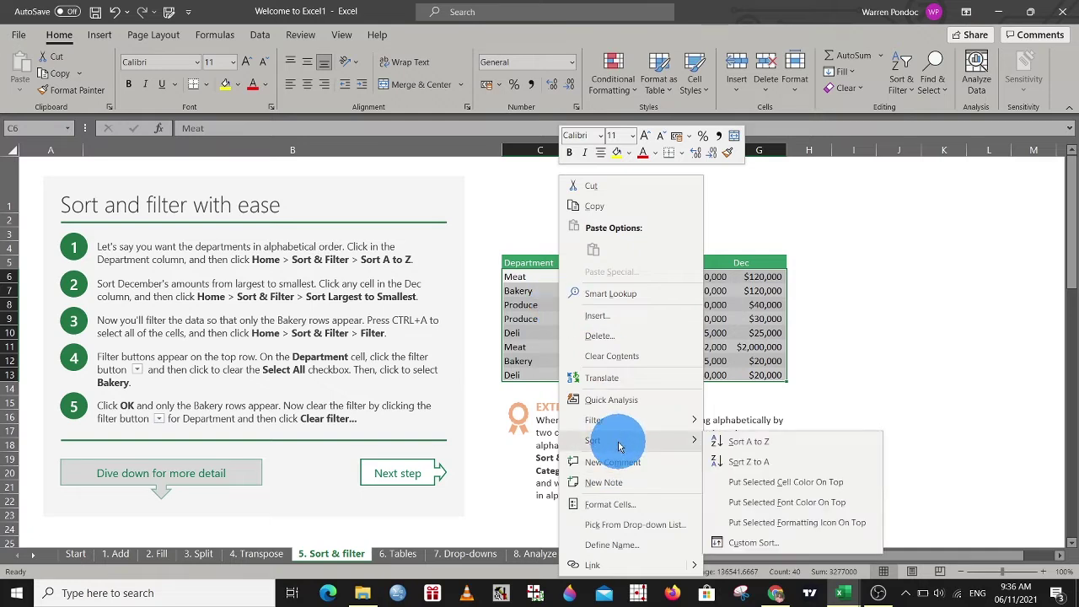
pyautogui.click(770, 444)
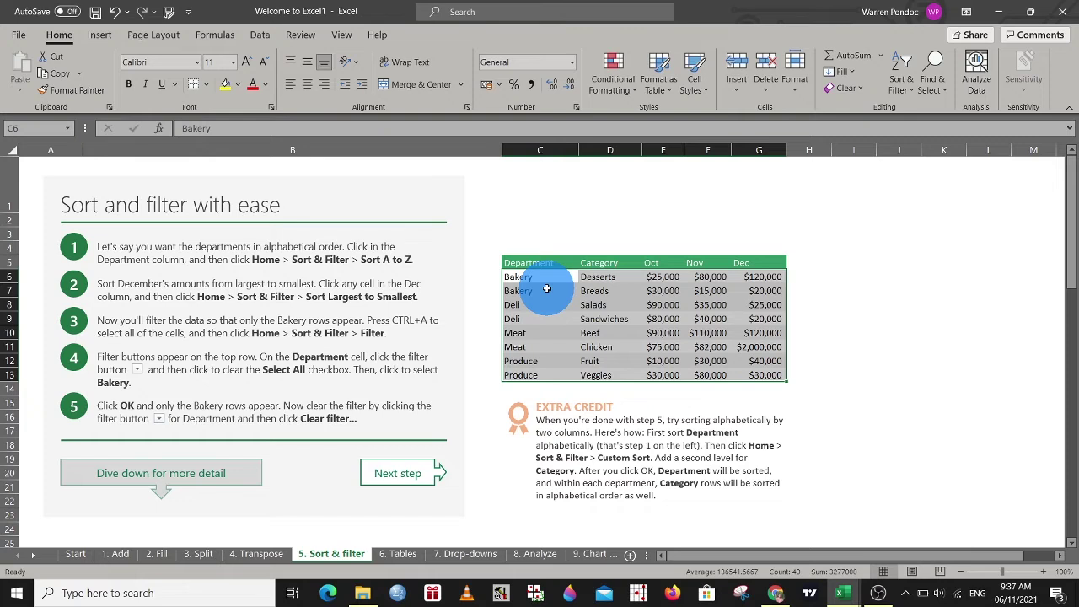
# - Review the Bakery and Meat entries in the Department column and go to the Tables lesson
pyautogui.click(538, 333)
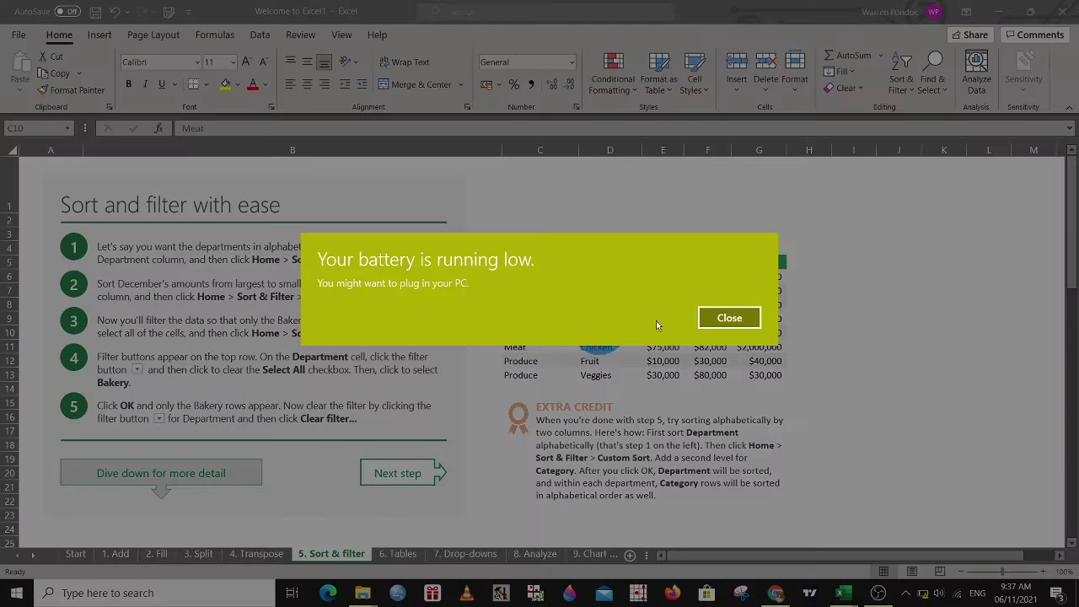
pyautogui.click(730, 318)
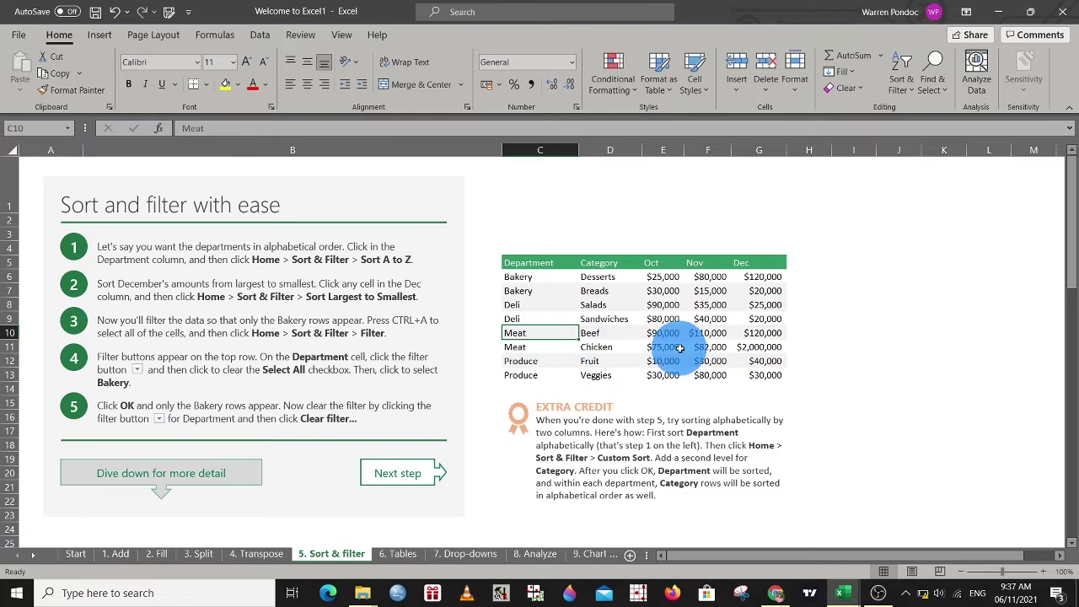
pyautogui.click(515, 278)
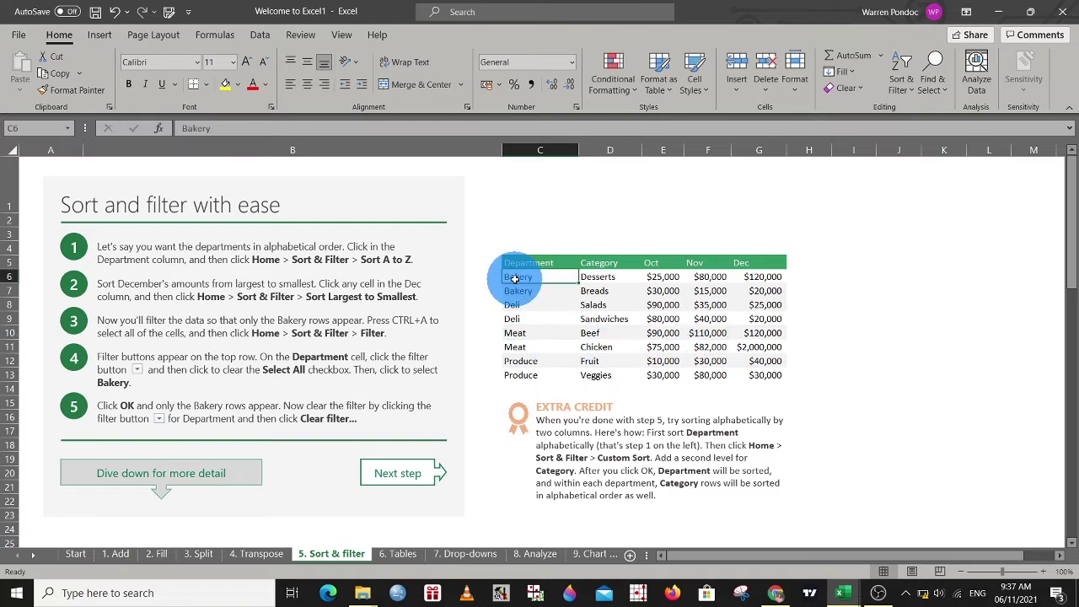
pyautogui.click(534, 333)
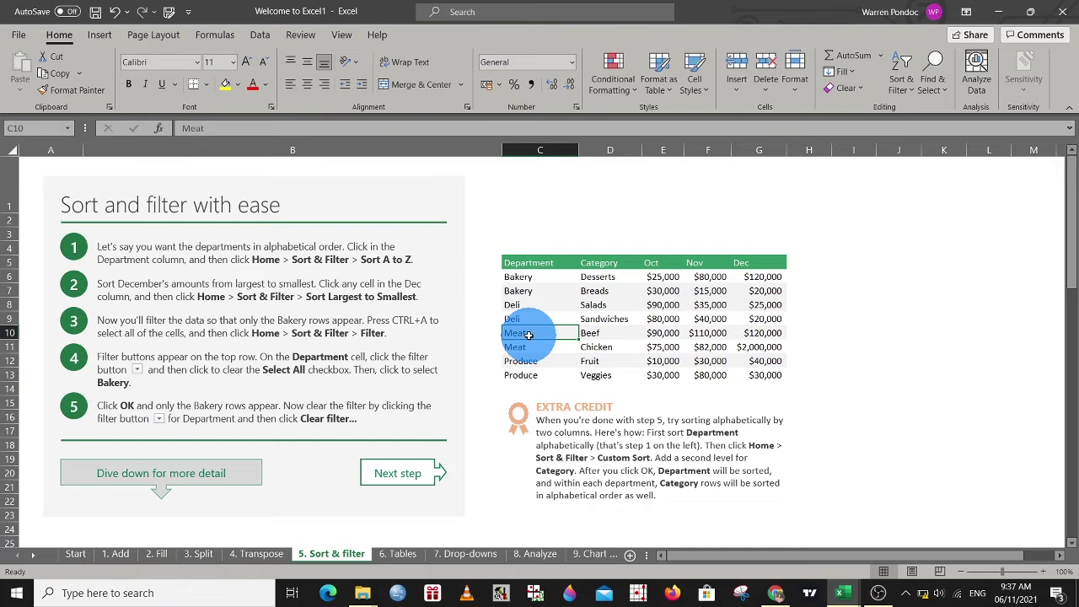
pyautogui.click(394, 473)
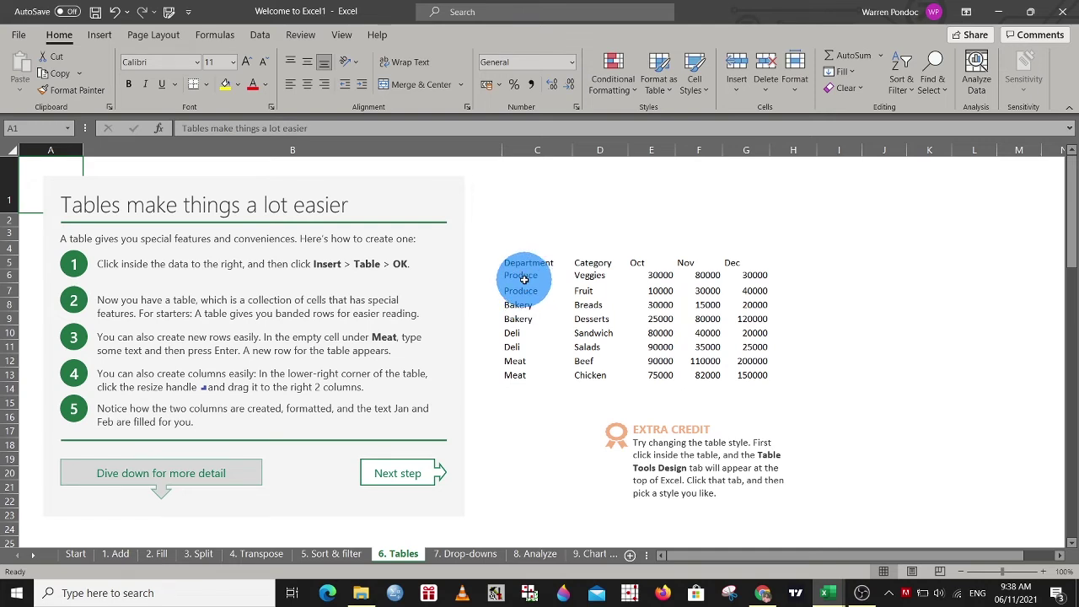
# - Examine the Department and Category entries in the data range C6:G13 alongside the Tables lesson instructions
pyautogui.moveTo(523, 279); pyautogui.dragTo(738, 374)
pyautogui.click(583, 230)
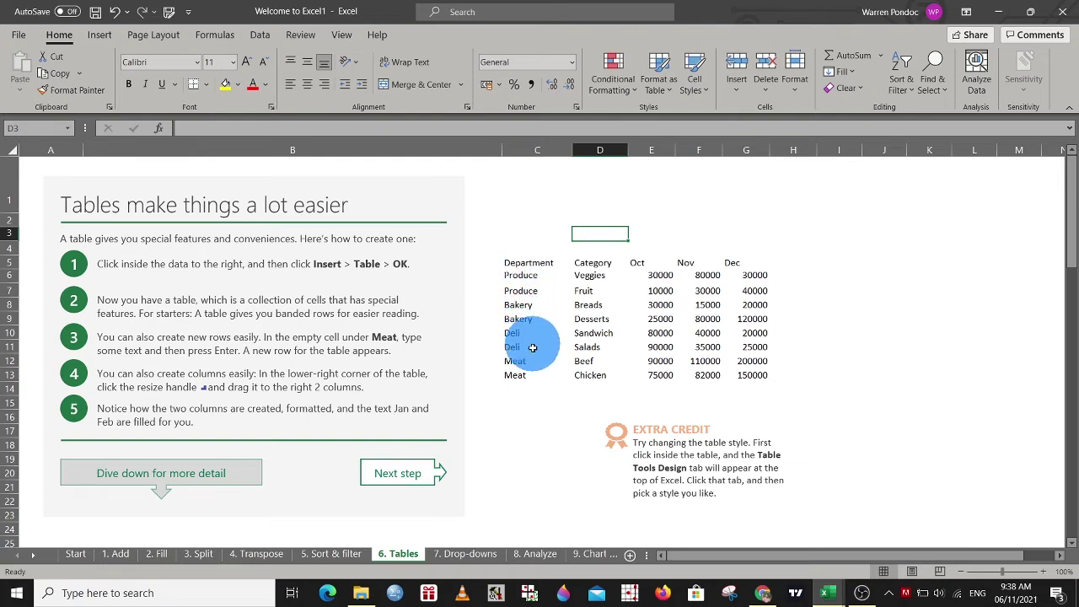
pyautogui.click(533, 278)
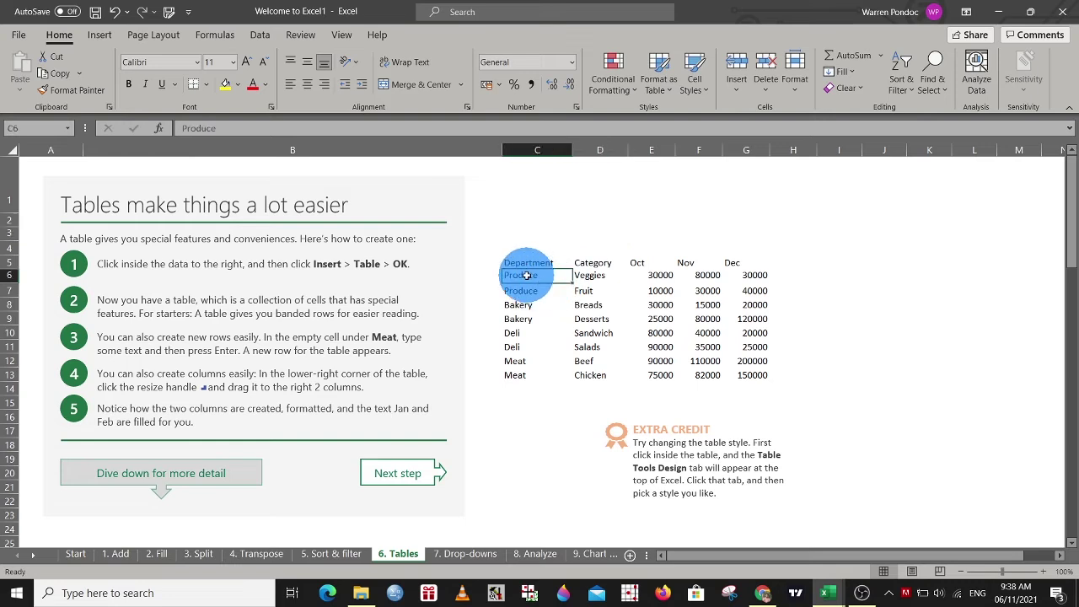
pyautogui.click(605, 282)
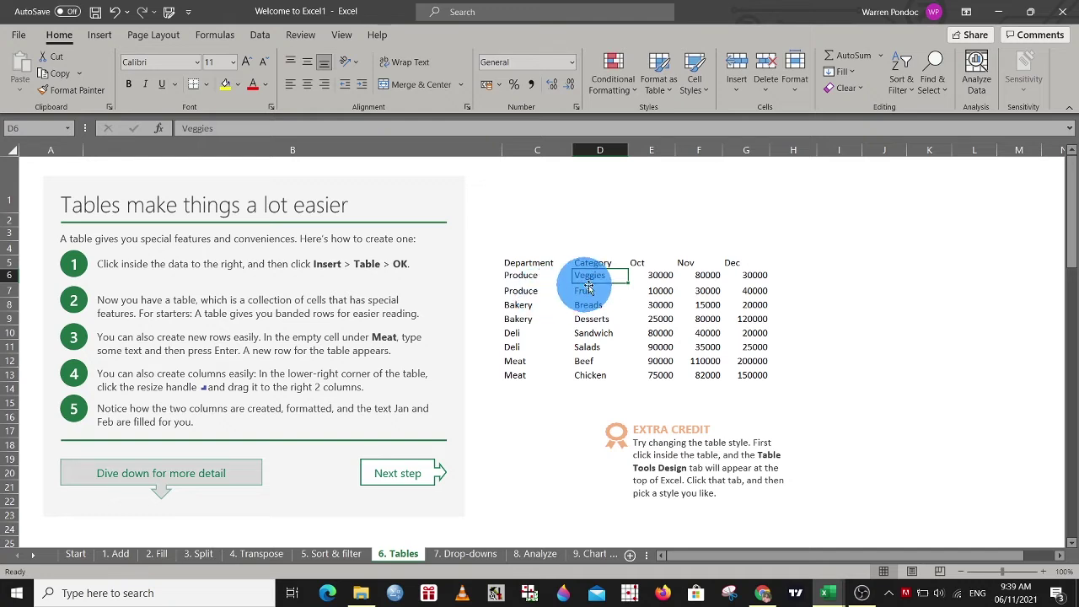
pyautogui.click(597, 291)
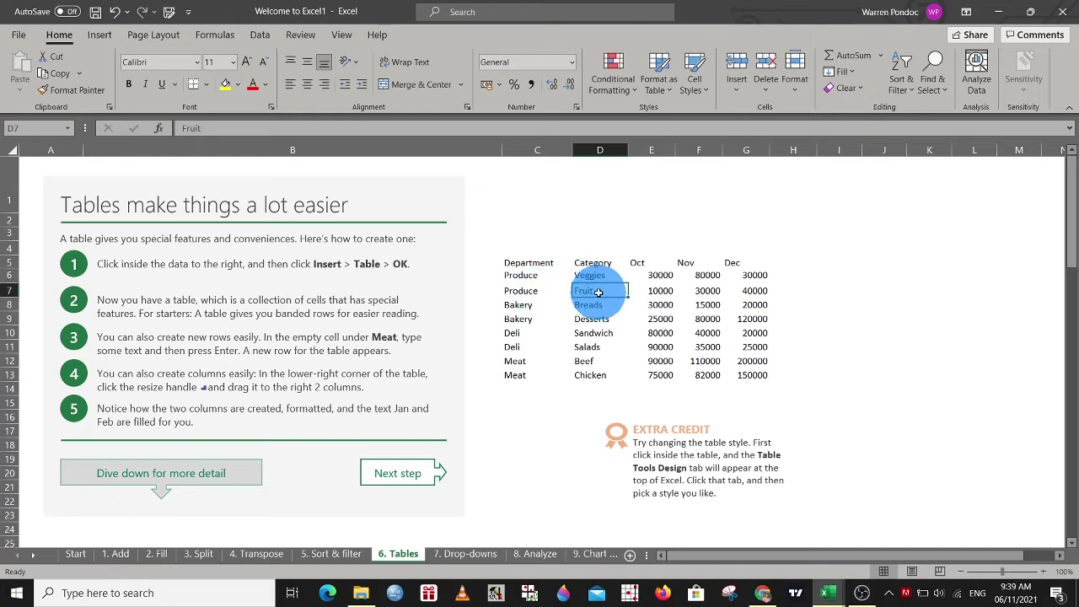
pyautogui.click(309, 246)
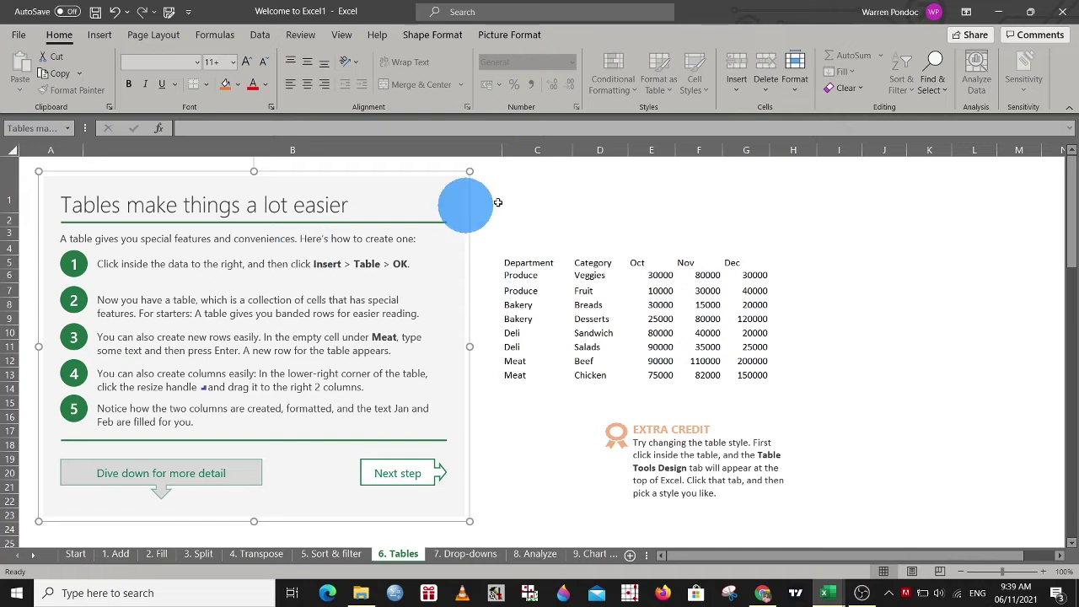
pyautogui.click(532, 206)
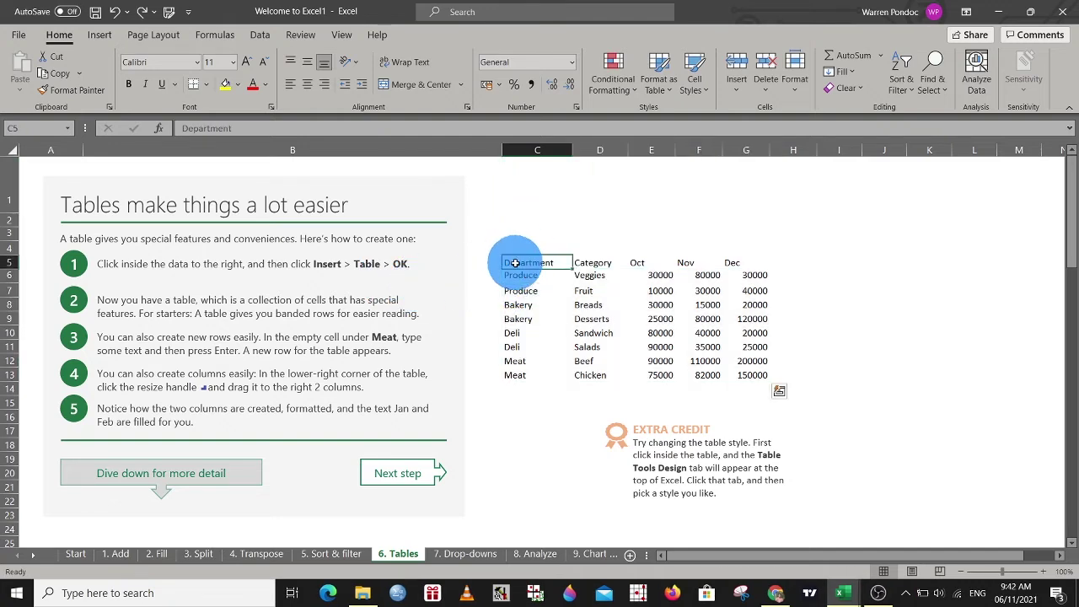
# - Convert the range C5:G13 into a table that uses its first row as headers
pyautogui.moveTo(513, 262); pyautogui.dragTo(751, 373)
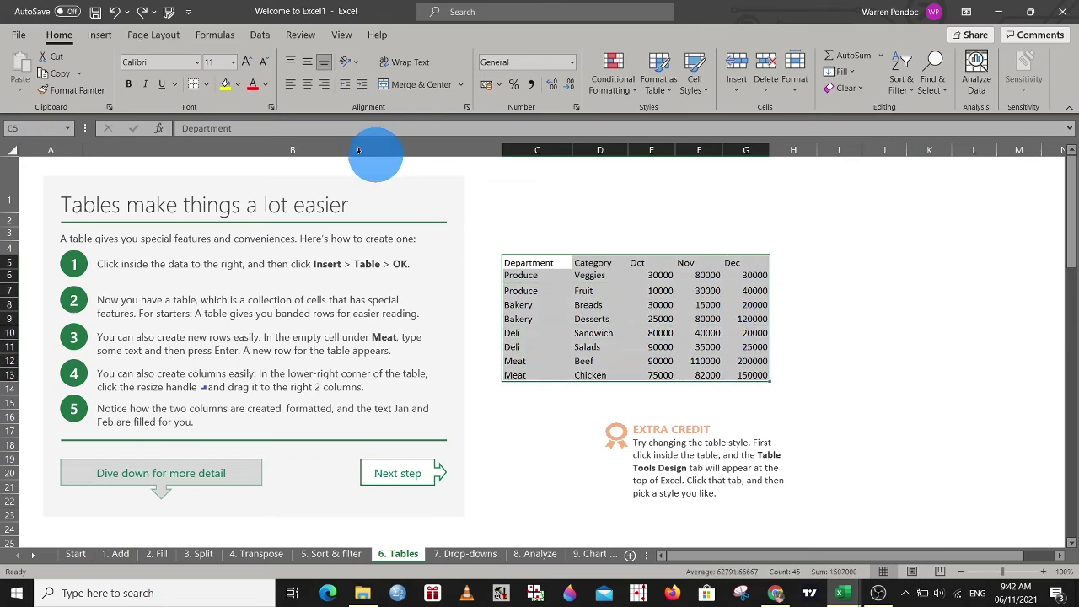
pyautogui.click(100, 34)
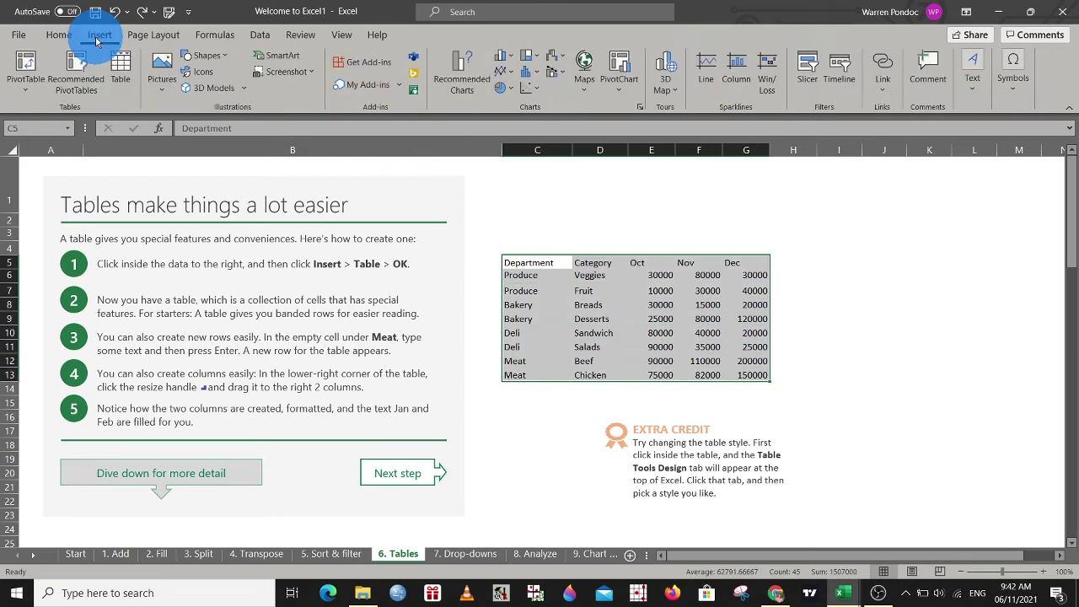
pyautogui.click(120, 68)
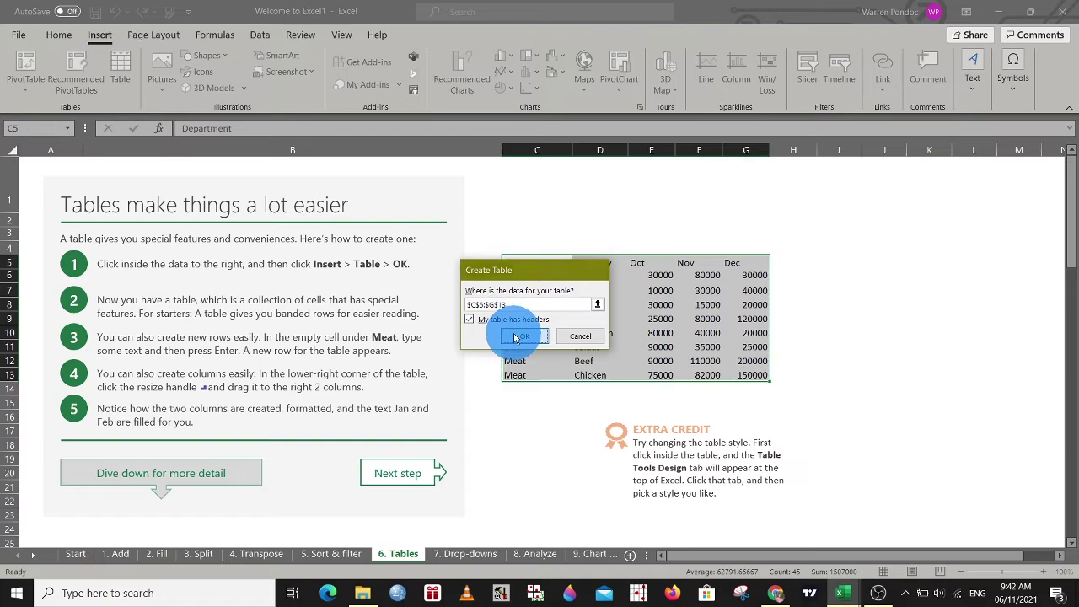
pyautogui.click(514, 335)
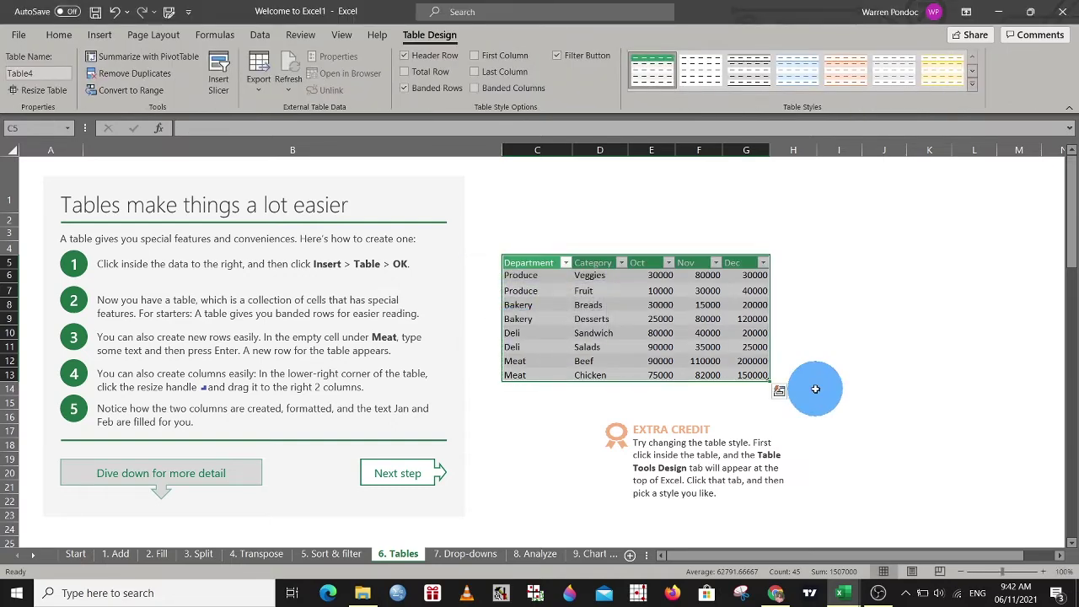
# - Extend the table by two columns by entering 5000 in H12 and 10000 in I12 on the Beef row
pyautogui.click(785, 357)
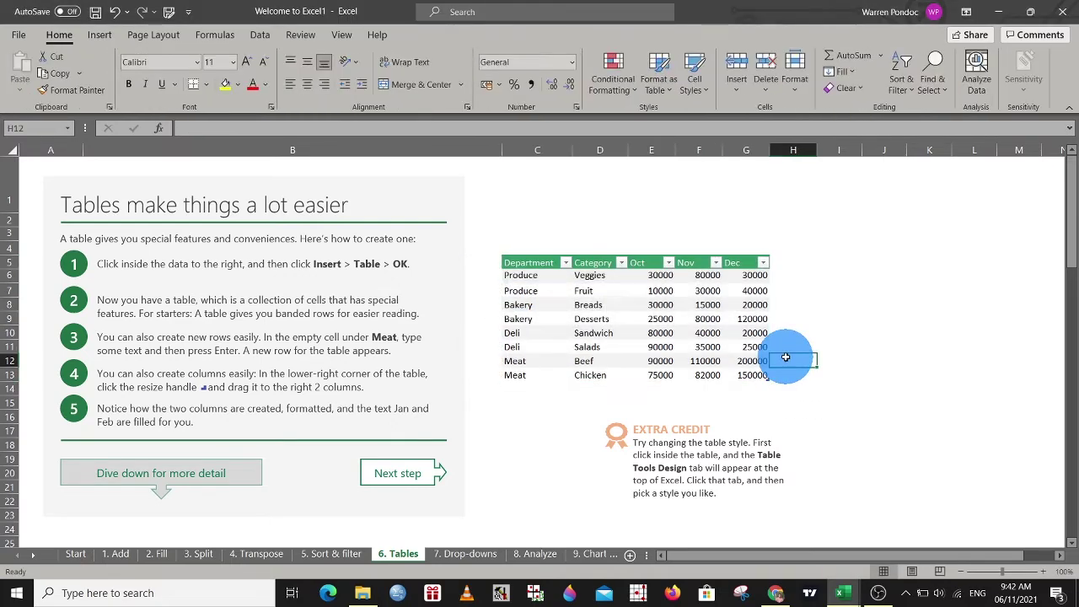
pyautogui.write('5000')
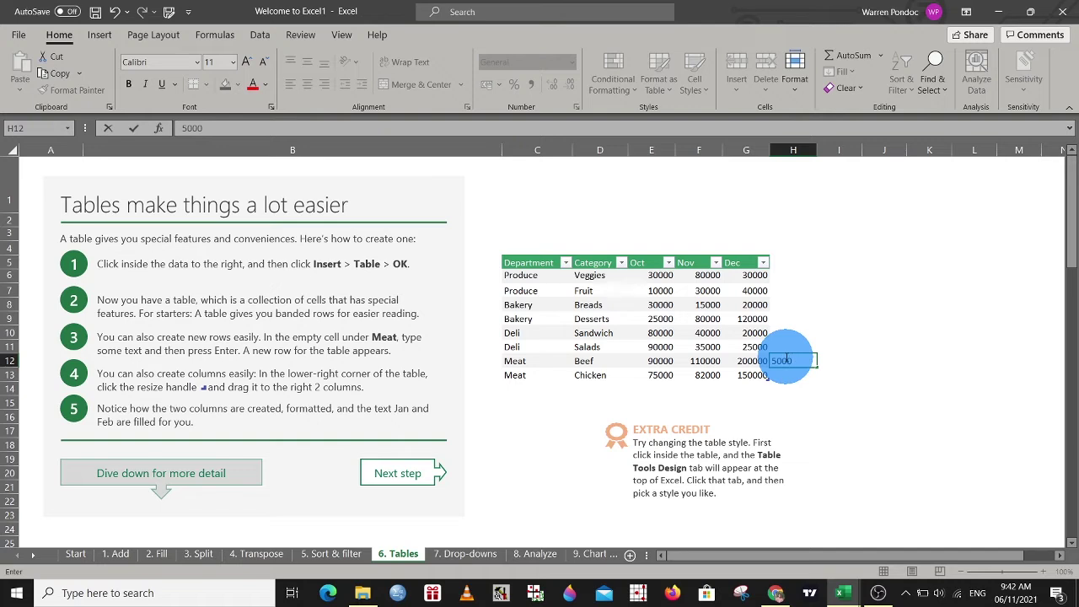
pyautogui.press('Return')
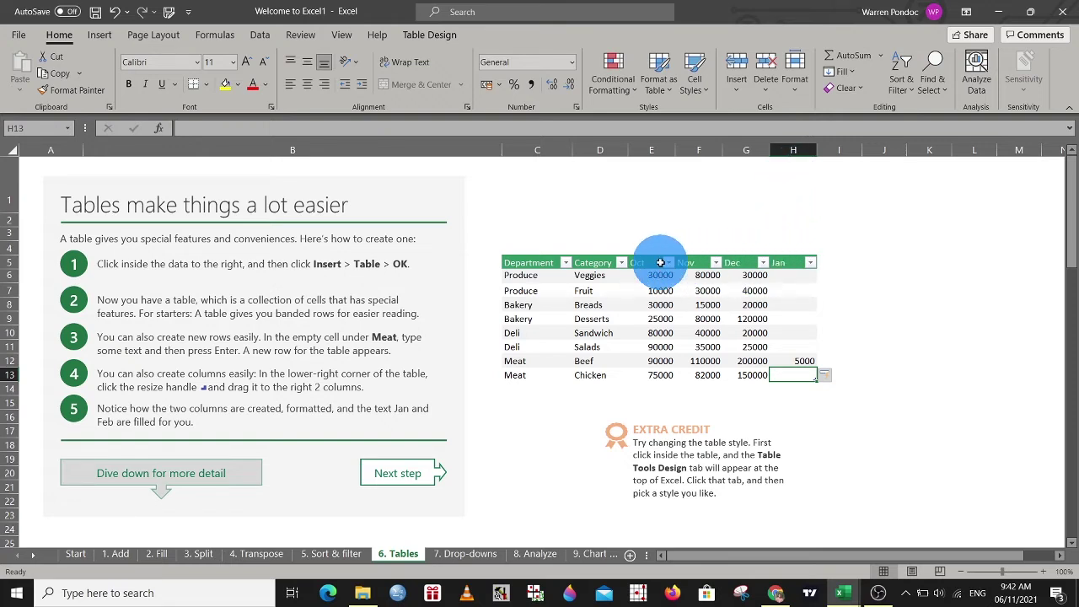
pyautogui.click(842, 361)
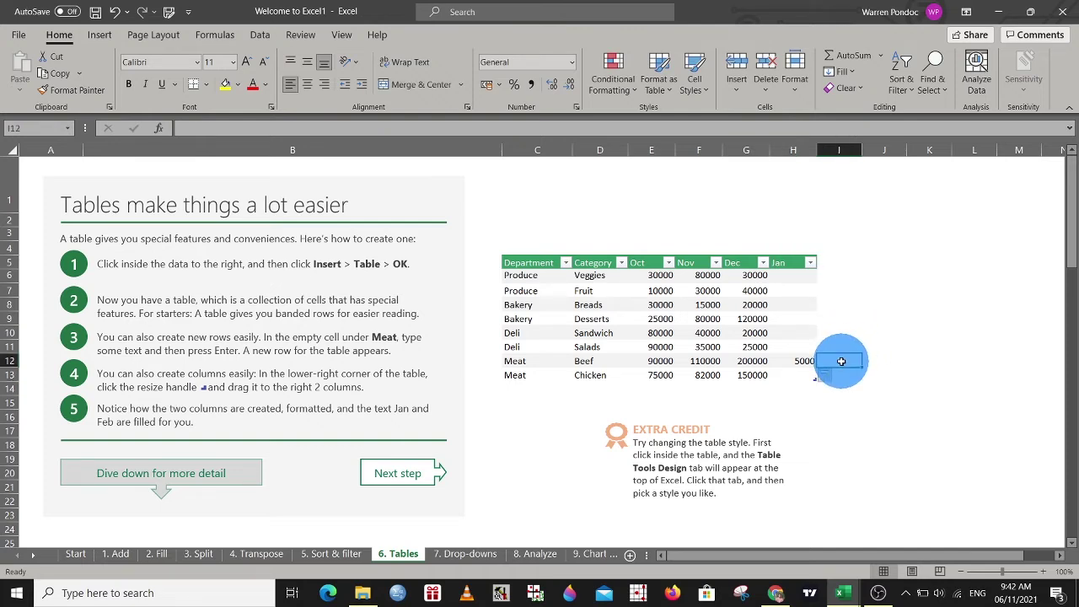
pyautogui.write('1')
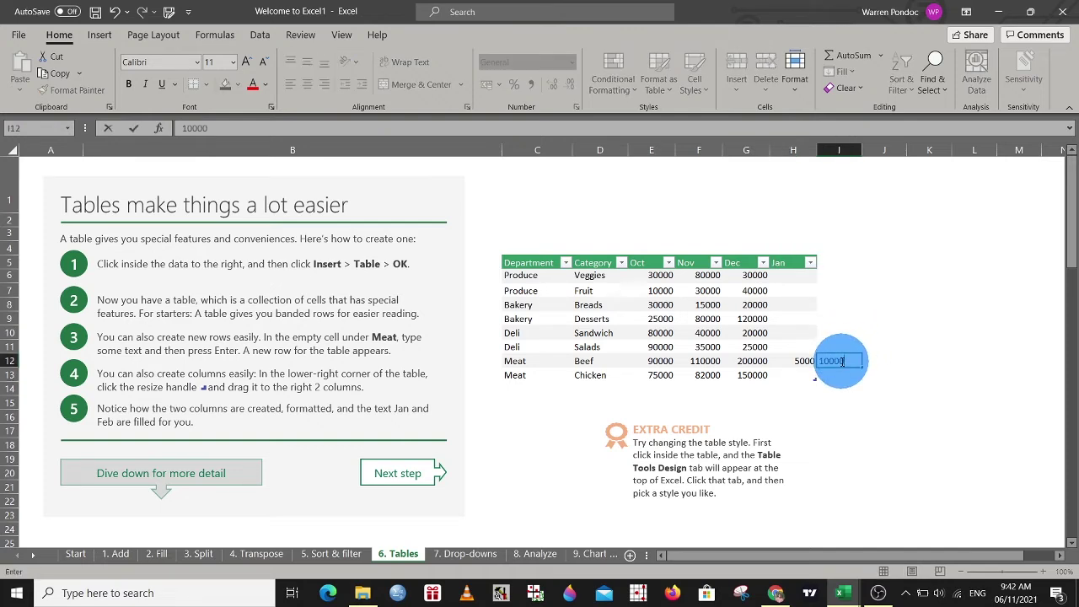
pyautogui.write('0000')
pyautogui.press('Return')
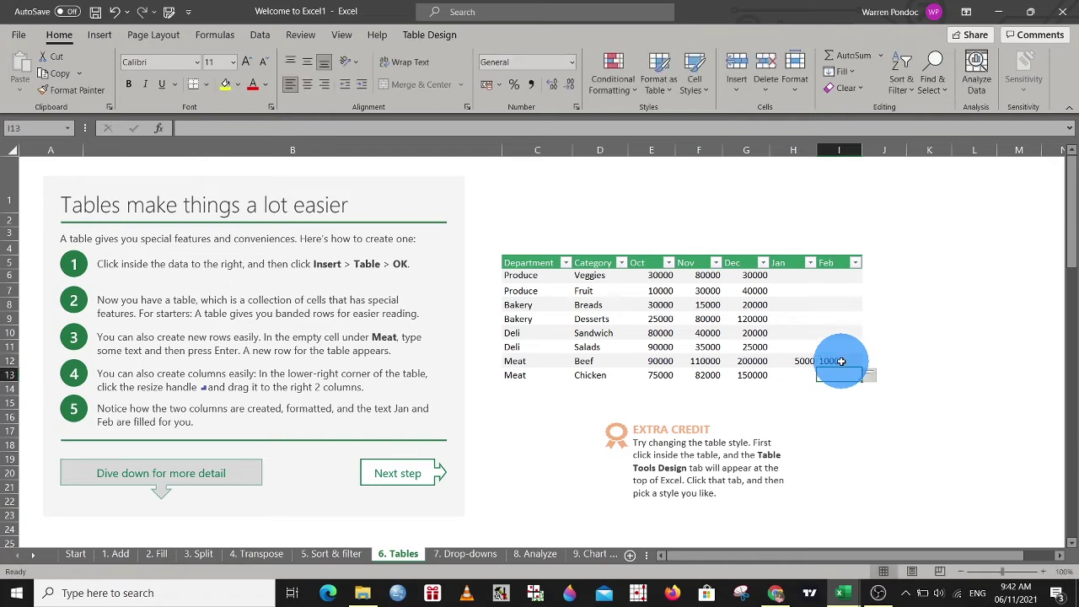
# - Check the sort and filter options of the table's Feb column without applying any
pyautogui.click(855, 264)
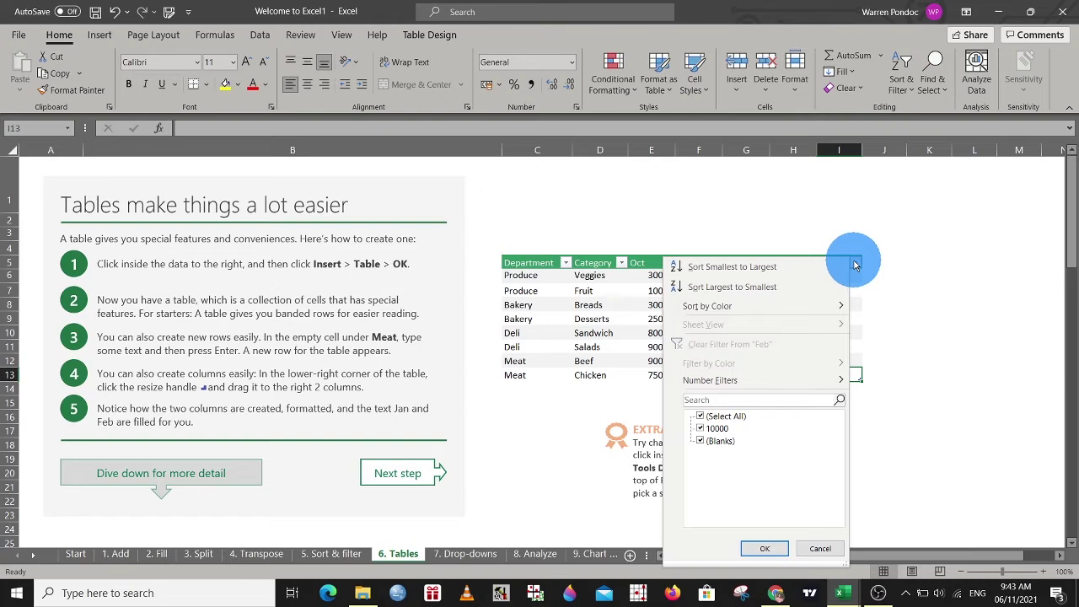
pyautogui.click(855, 265)
pyautogui.click(943, 249)
# - Go to the Drop-downs lesson and set the data validation of the yellow Department cells D4:D15 to allow a List
pyautogui.click(379, 477)
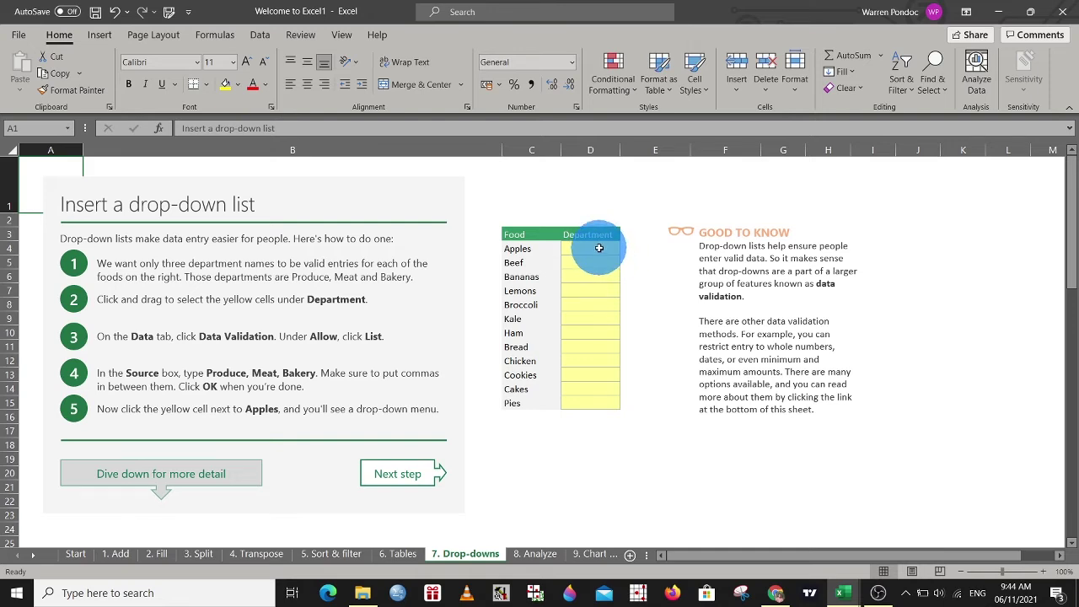
pyautogui.click(599, 248)
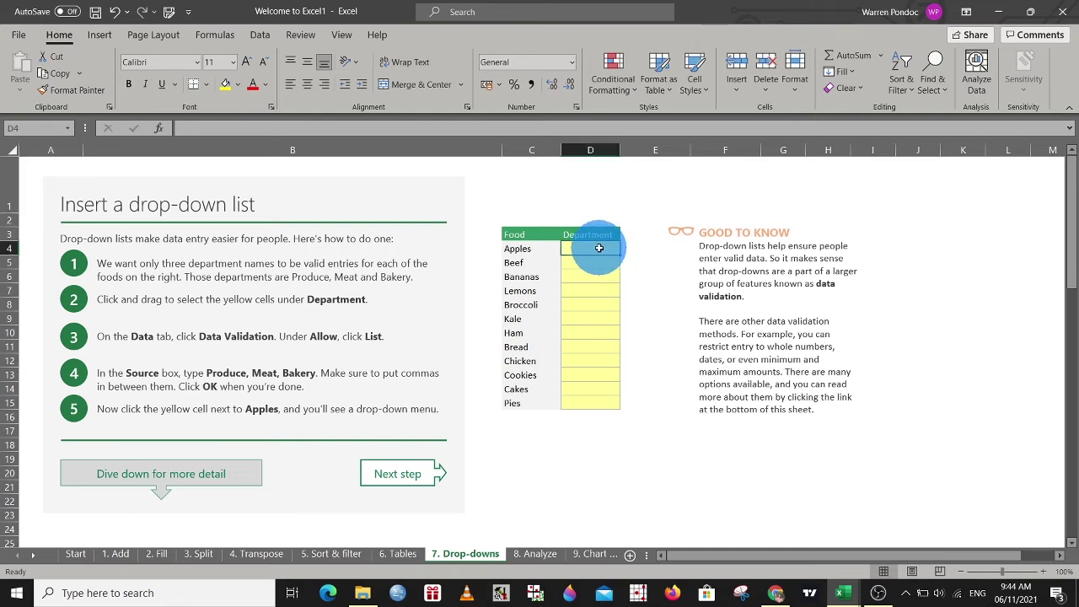
pyautogui.moveTo(599, 249); pyautogui.dragTo(604, 403)
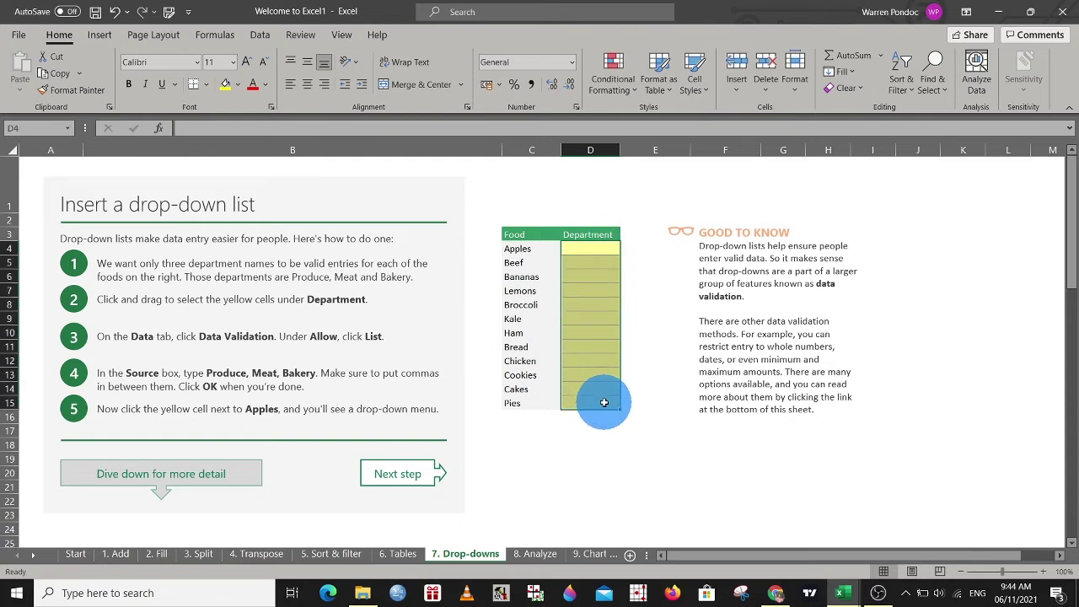
pyautogui.click(260, 35)
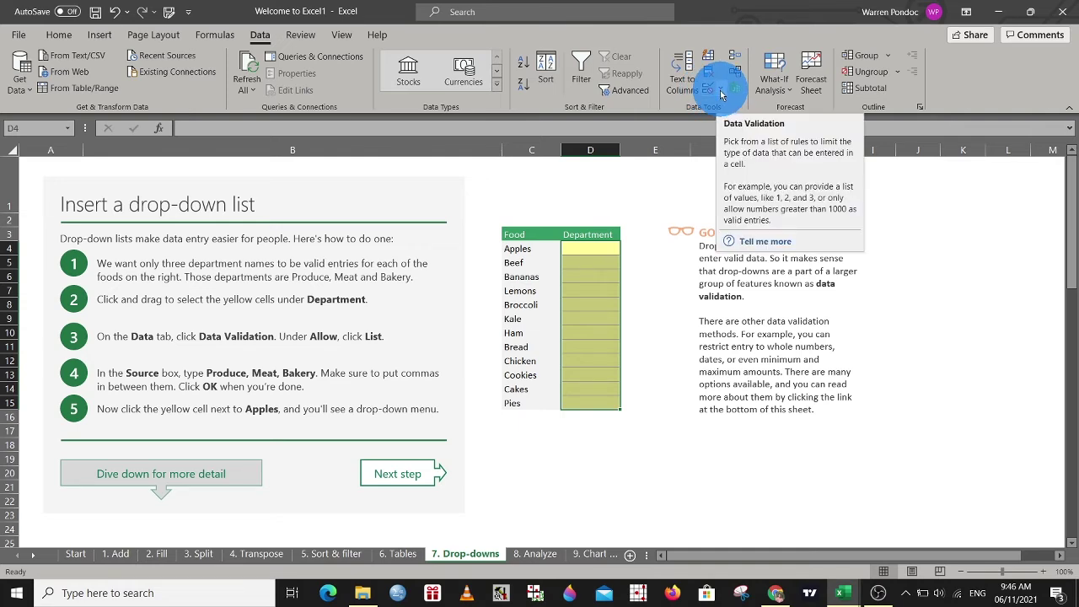
pyautogui.click(721, 92)
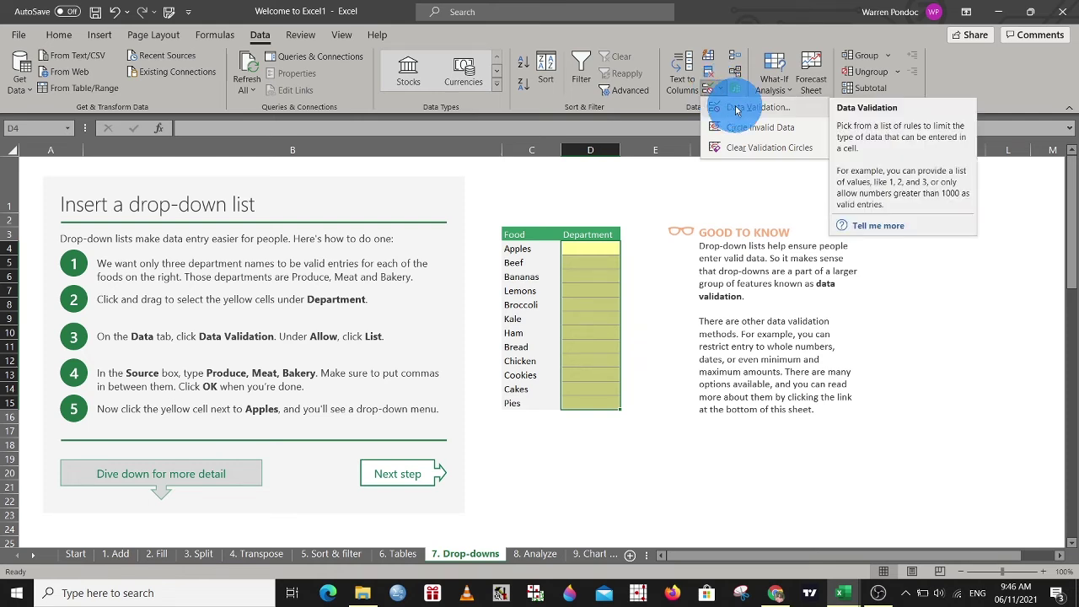
pyautogui.click(736, 108)
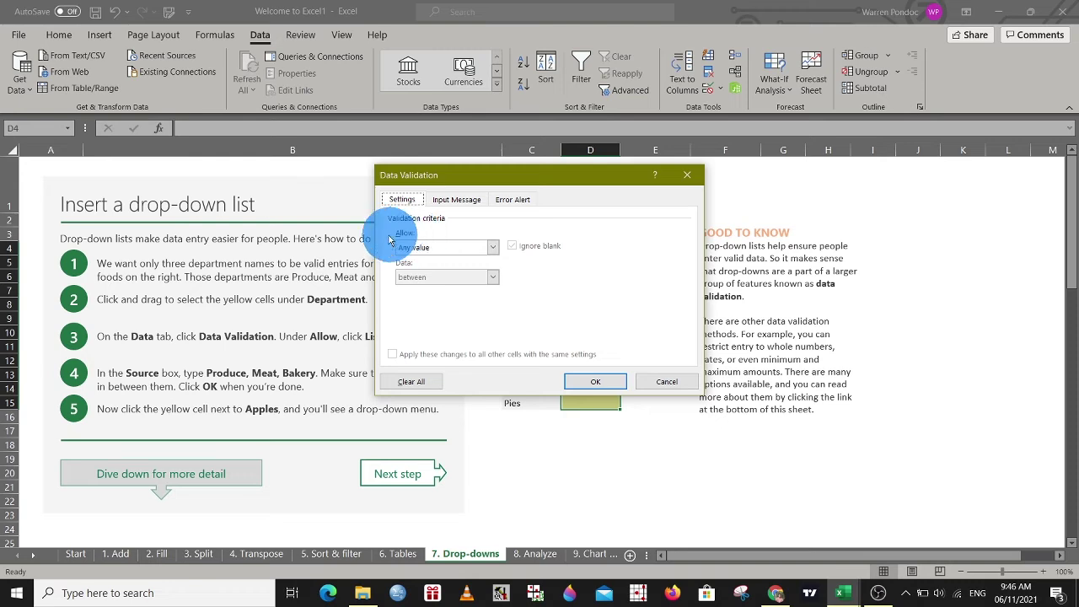
pyautogui.click(493, 249)
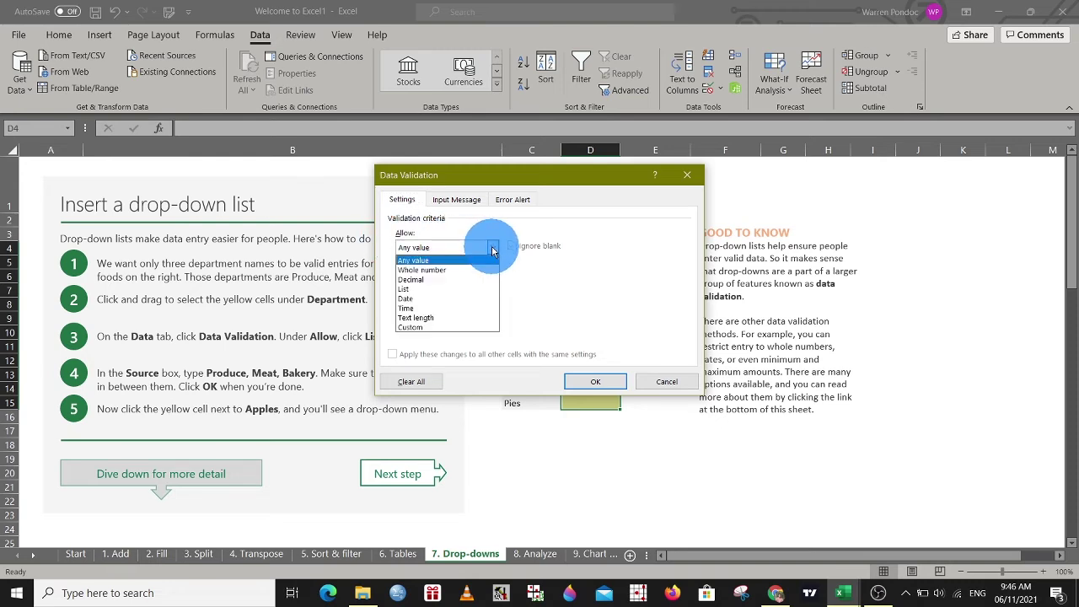
pyautogui.click(410, 291)
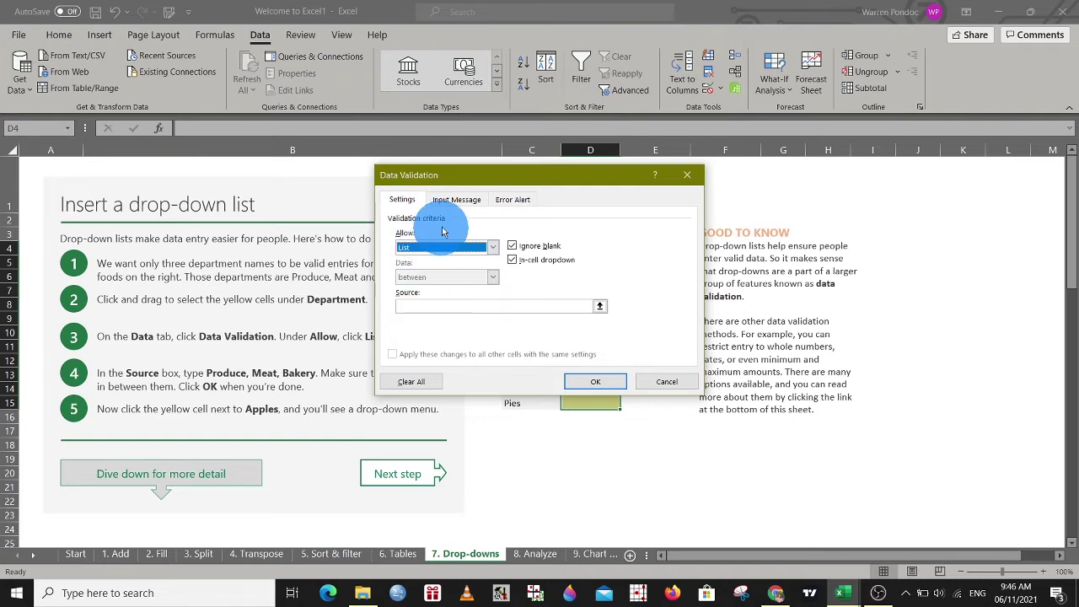
pyautogui.click(493, 247)
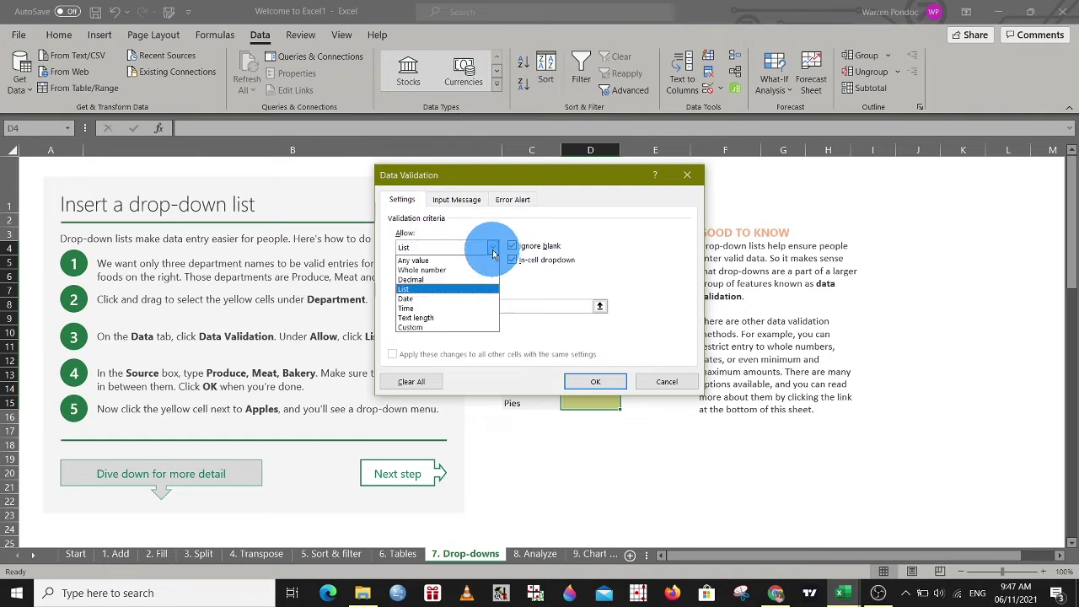
pyautogui.click(415, 293)
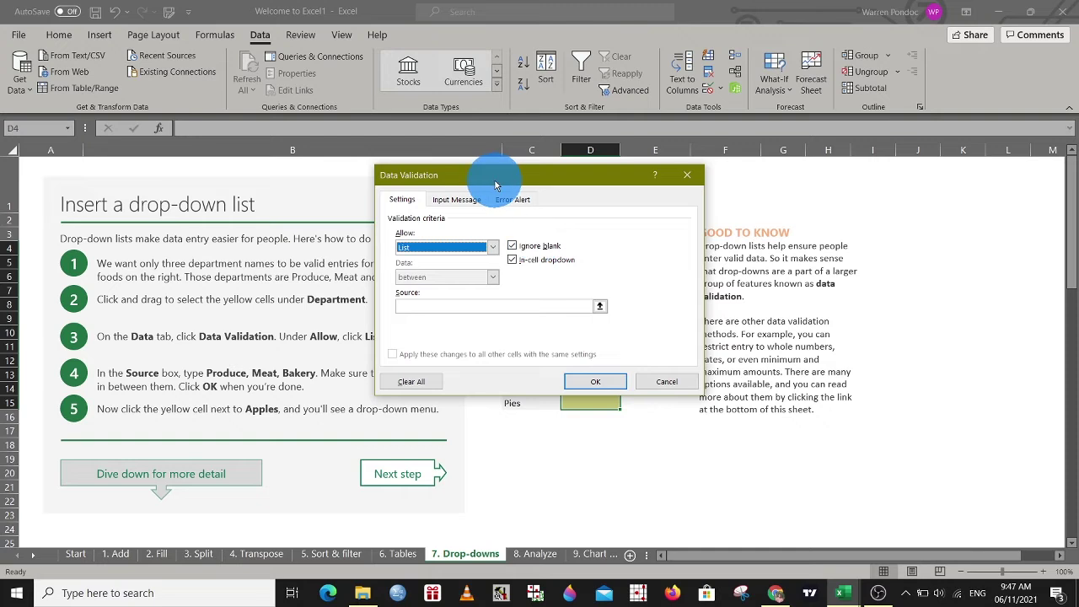
# - Set the validation list source to PRODUCE, MEAT, BAKERY and apply the rule to the Department cells
pyautogui.moveTo(496, 186); pyautogui.dragTo(618, 162)
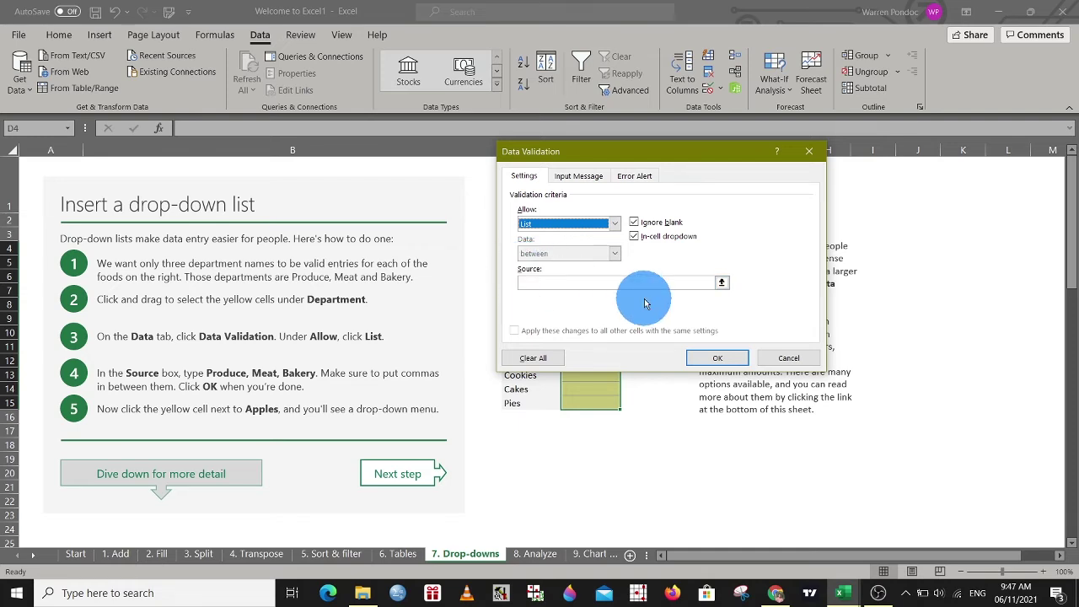
pyautogui.click(618, 284)
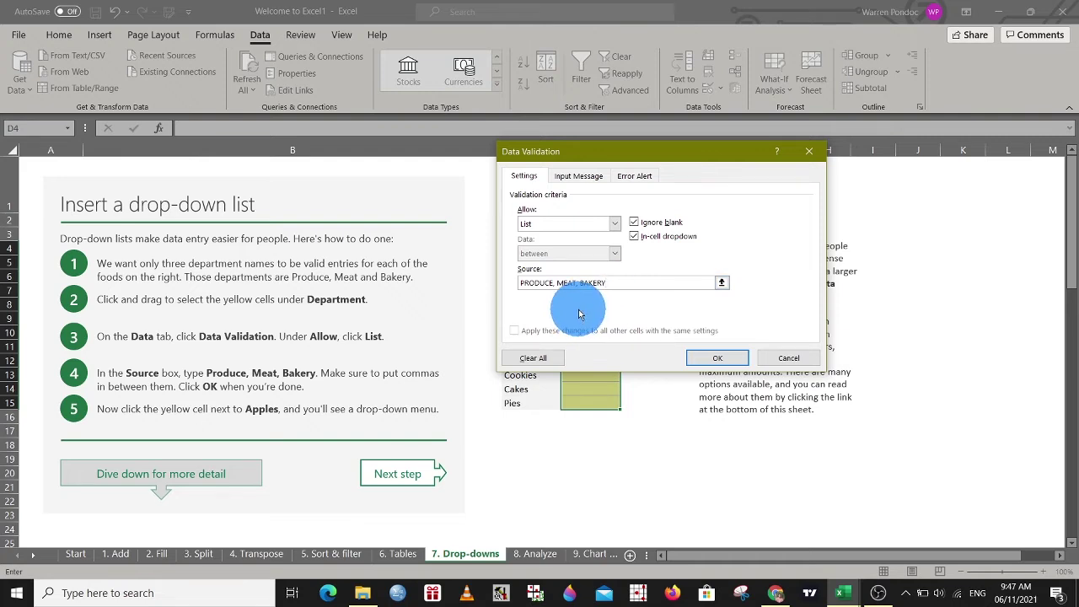
pyautogui.click(714, 358)
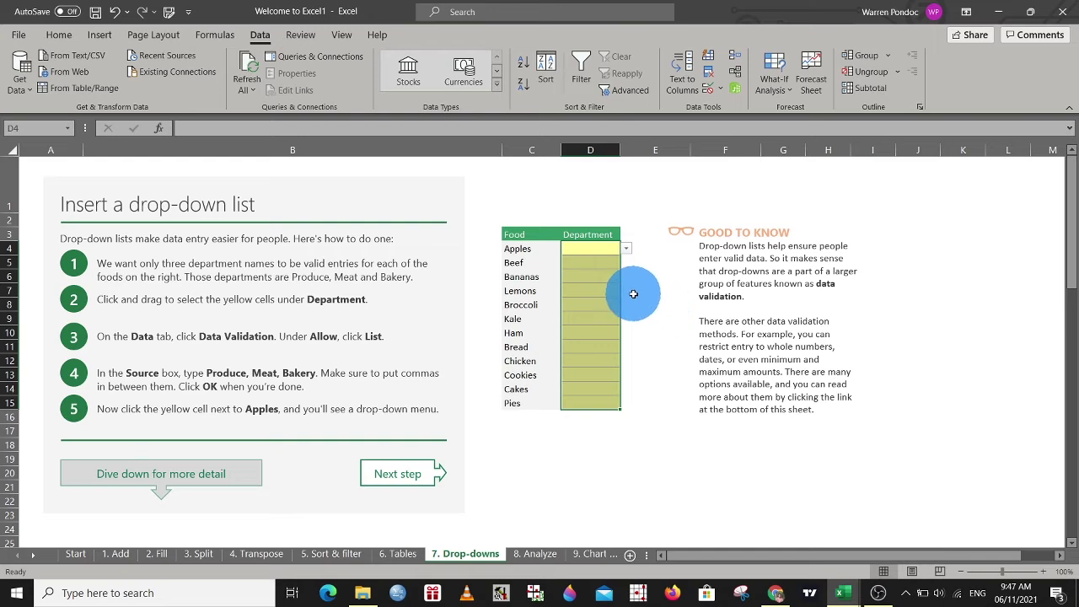
# - Check the drop-down choices in the Department cells for Beef and Apples without selecting an entry
pyautogui.click(593, 248)
pyautogui.click(613, 262)
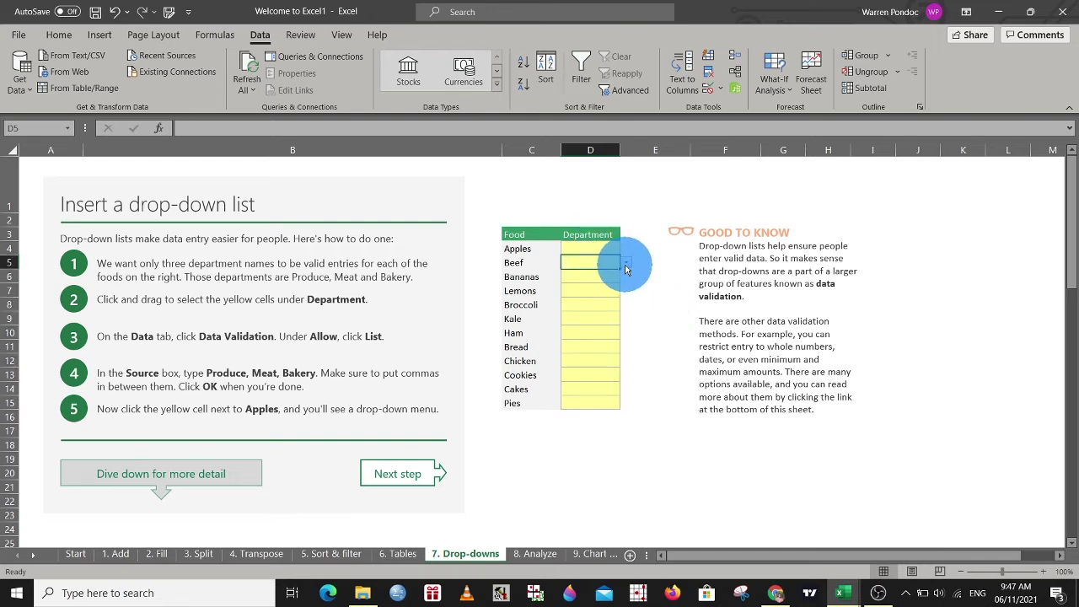
pyautogui.click(626, 263)
pyautogui.click(610, 329)
pyautogui.click(604, 276)
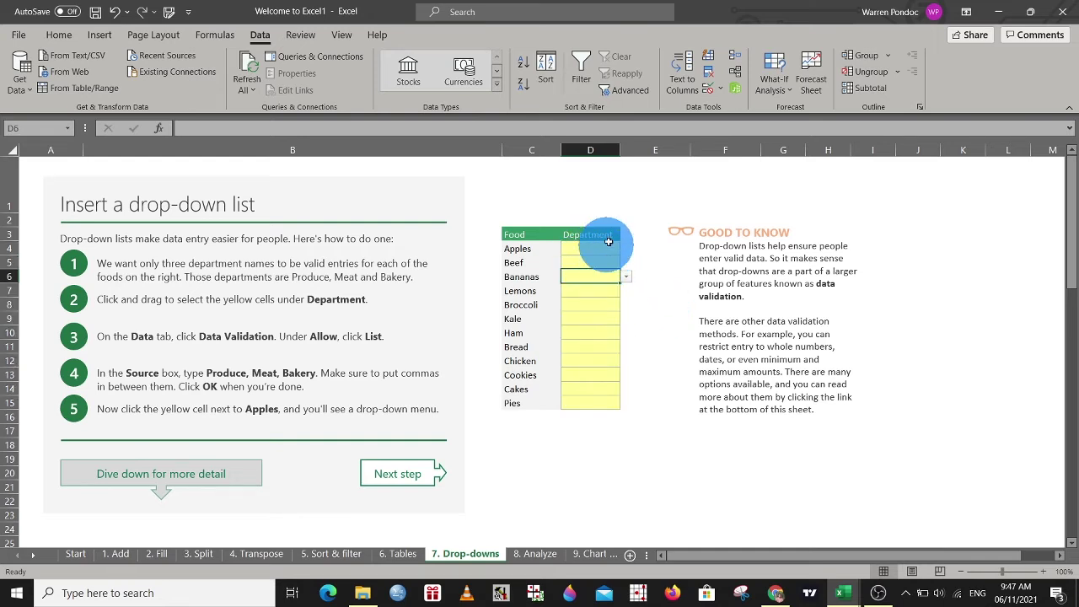
pyautogui.click(641, 229)
pyautogui.click(616, 249)
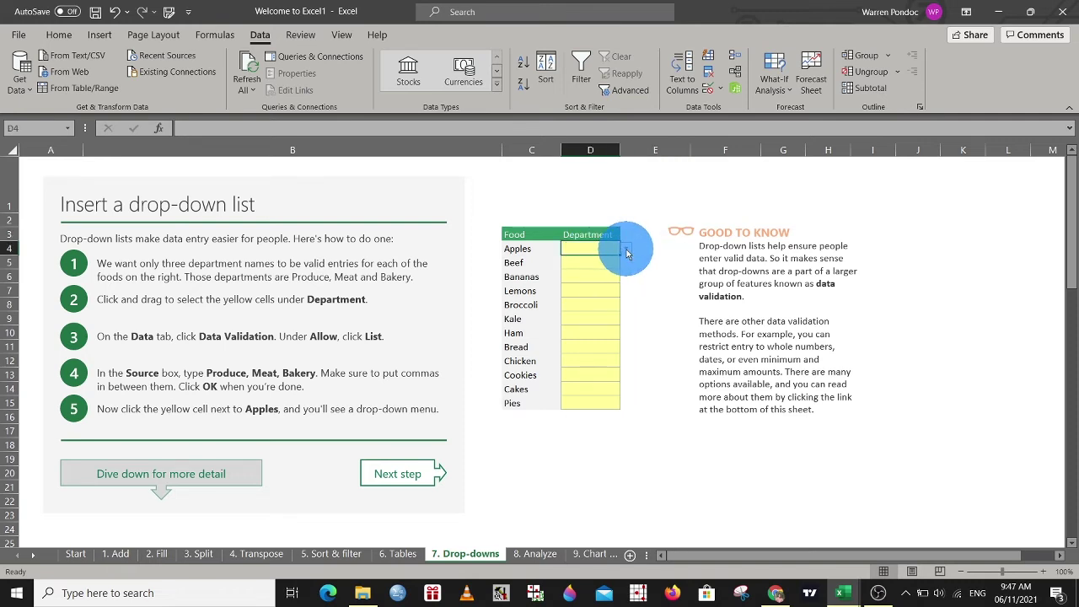
pyautogui.click(627, 251)
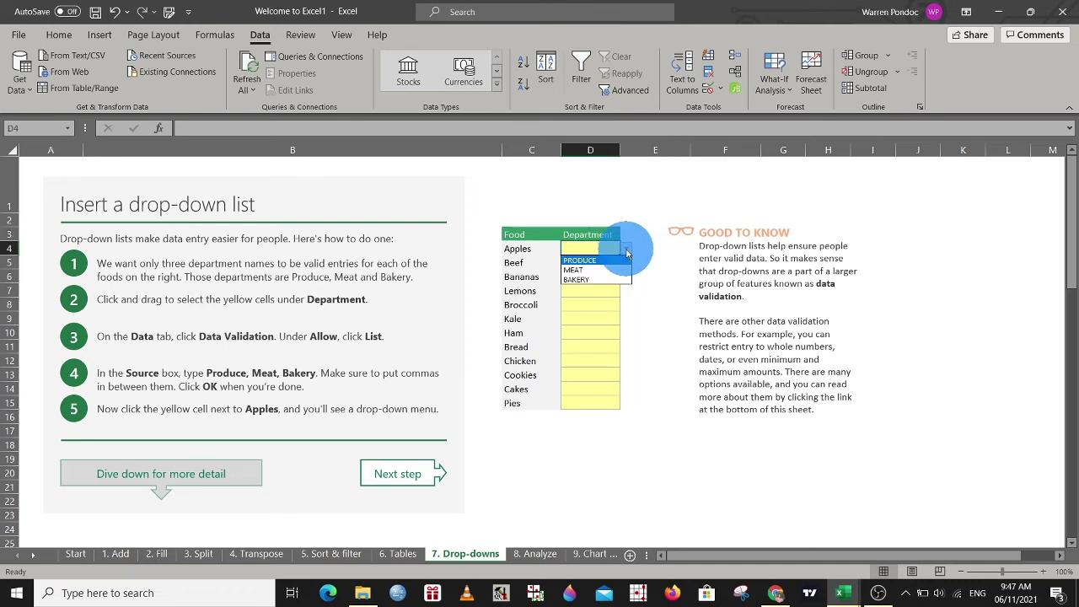
pyautogui.click(627, 251)
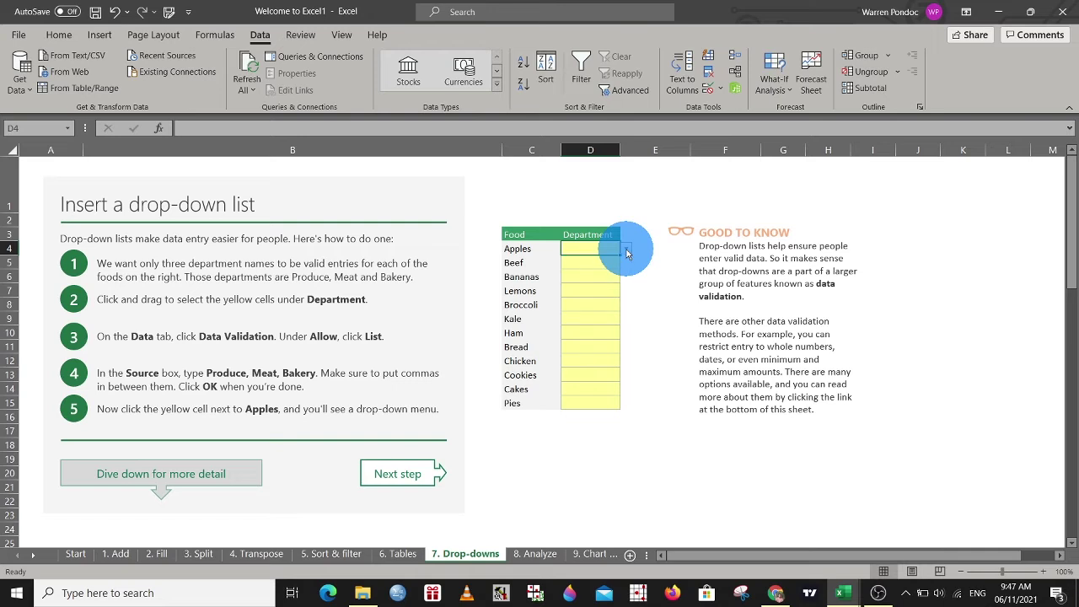
# - Fill in the Department cells for Apples, Beef and Bananas with PRODUCE from their drop-down lists
pyautogui.click(627, 251)
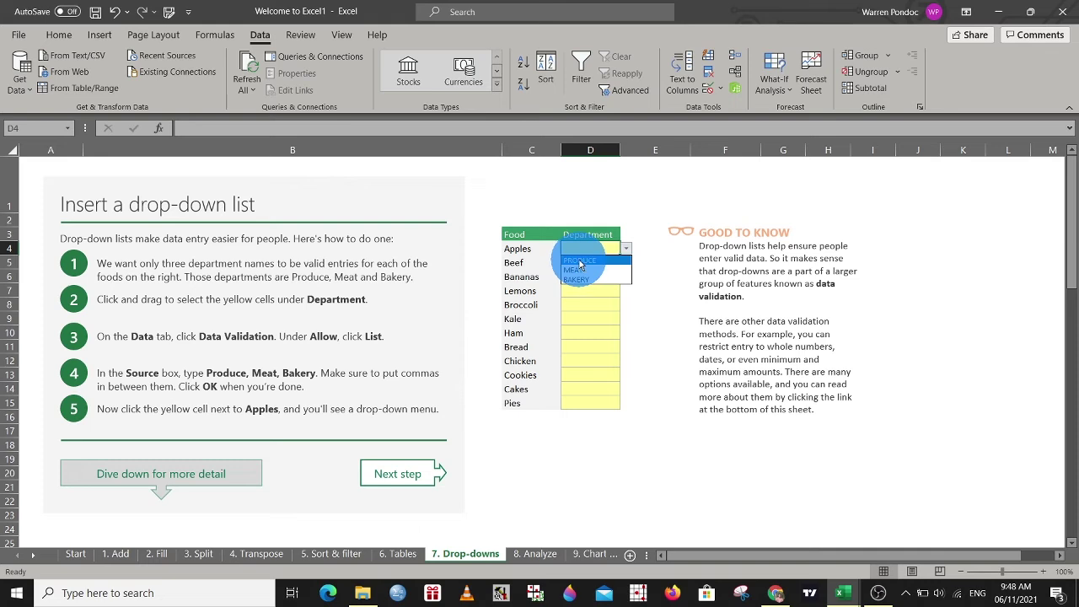
pyautogui.click(581, 261)
pyautogui.click(612, 262)
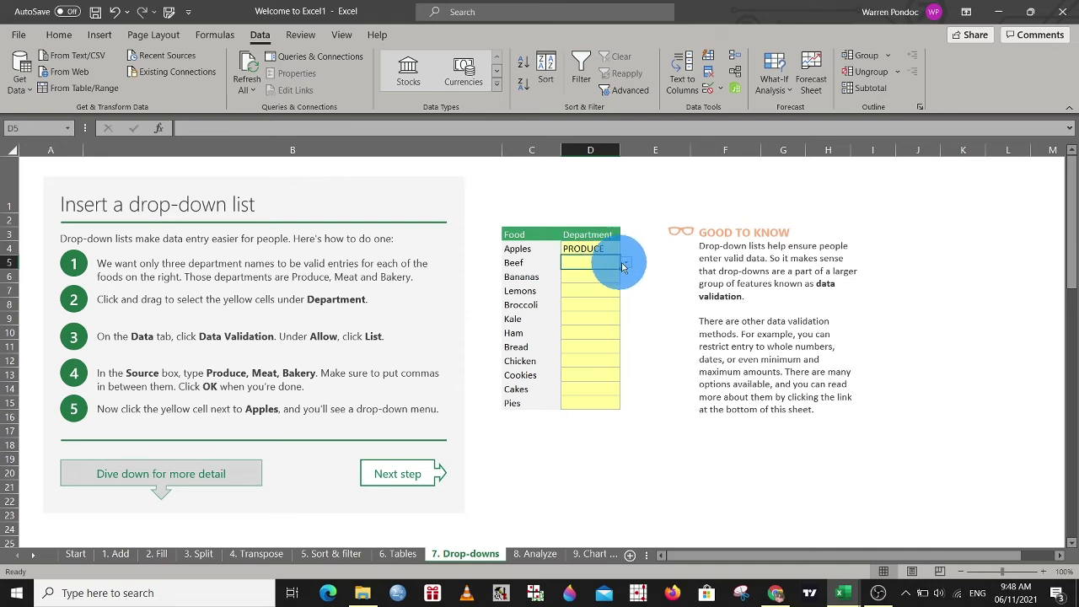
pyautogui.click(625, 262)
pyautogui.click(603, 276)
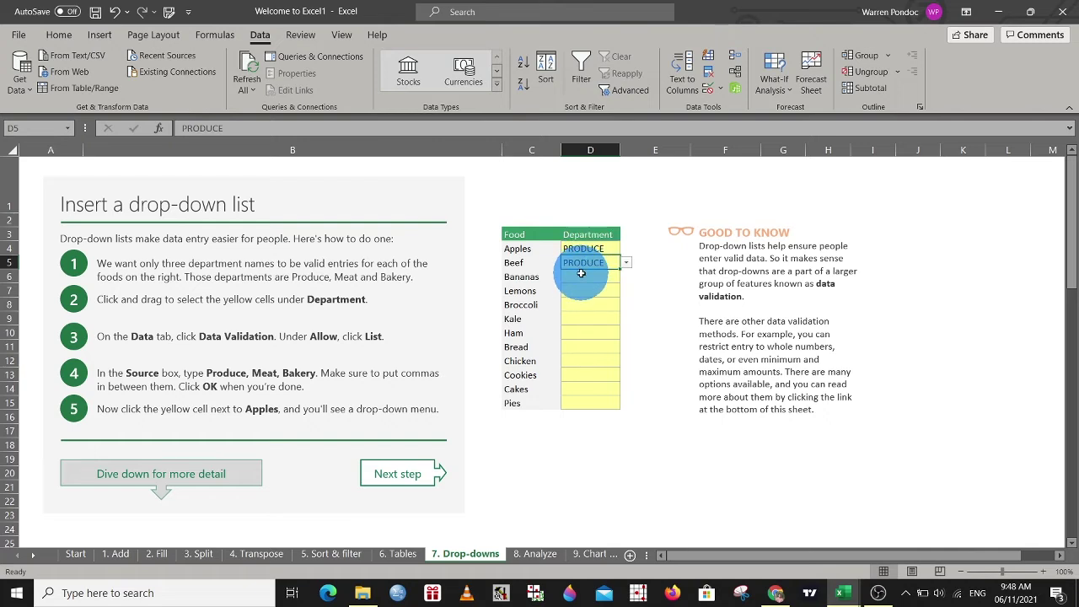
pyautogui.click(581, 273)
pyautogui.click(627, 276)
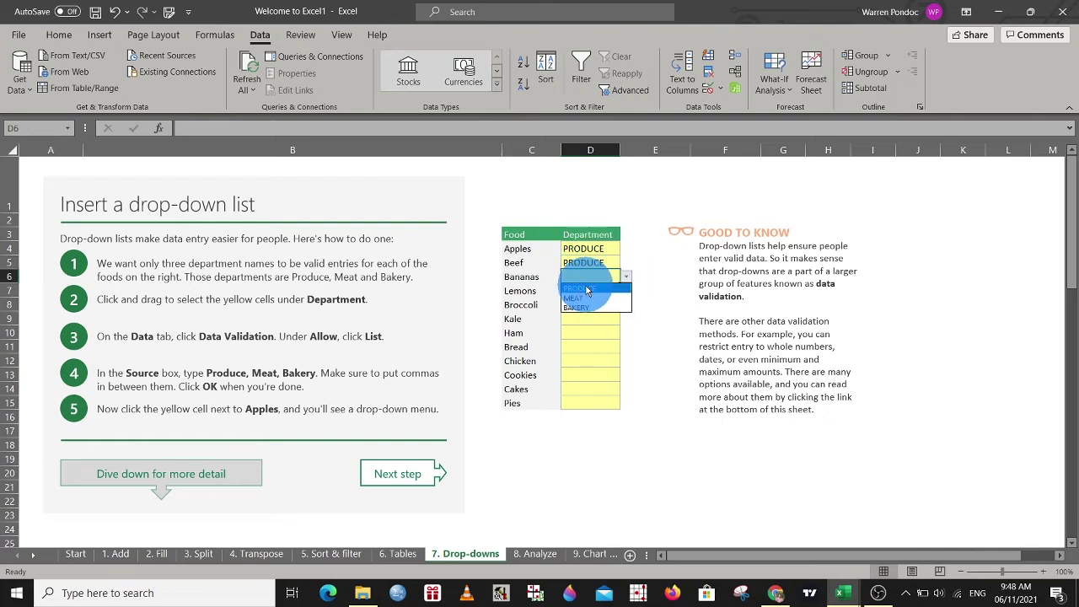
pyautogui.click(588, 290)
pyautogui.click(584, 290)
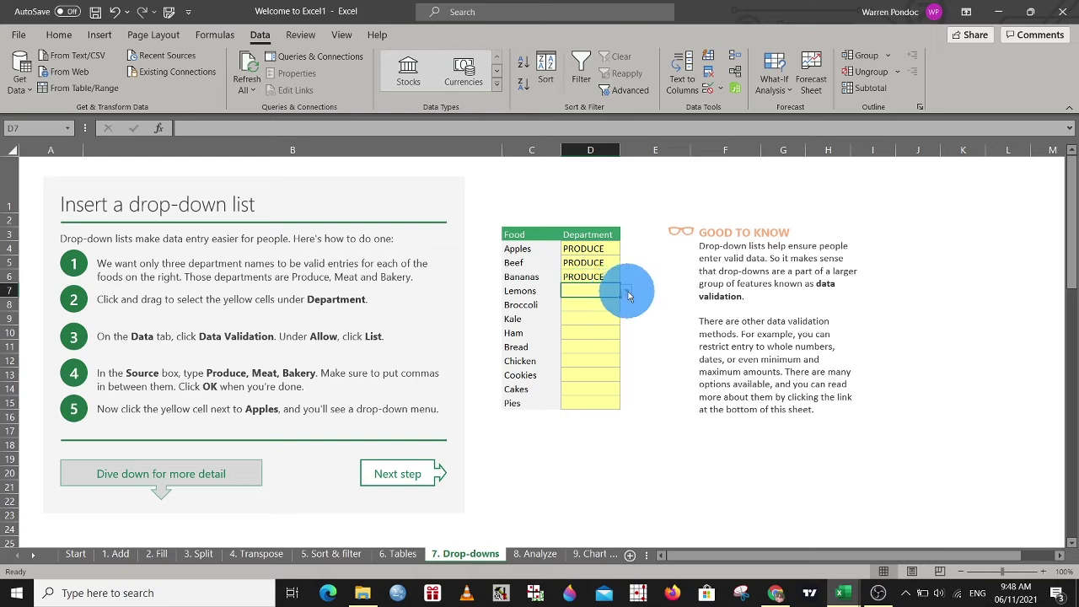
pyautogui.click(627, 292)
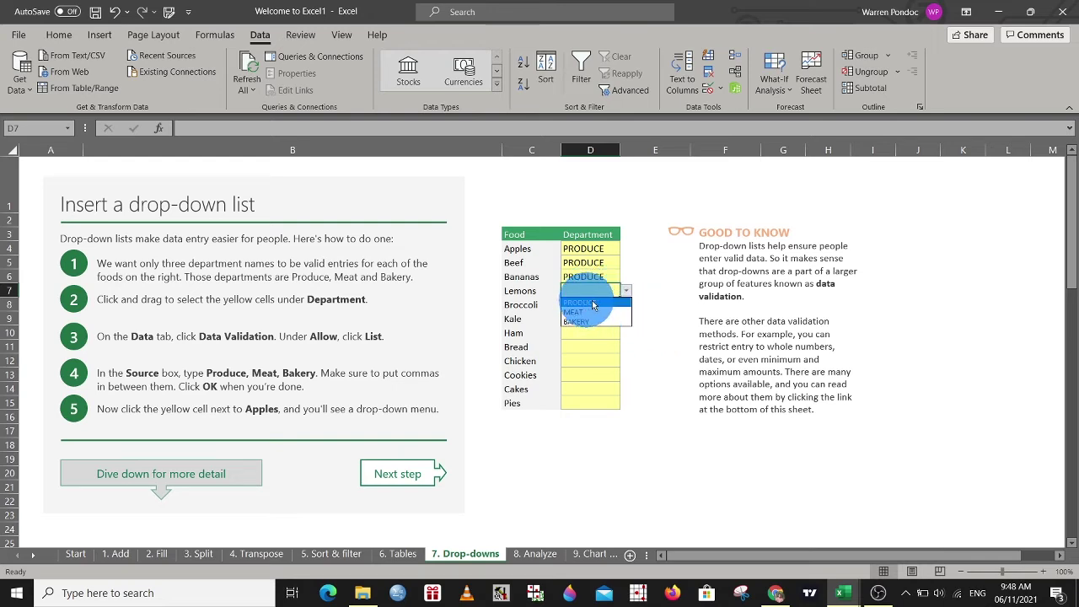
pyautogui.press('Escape')
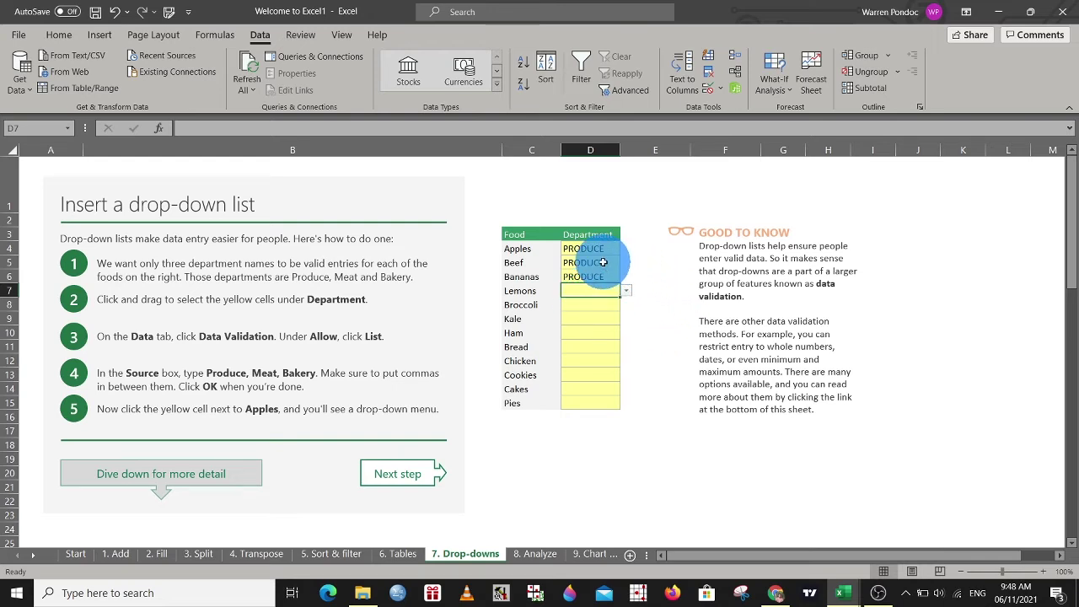
# - Change the Department entry for Beef to MEAT using its drop-down list
pyautogui.click(603, 262)
pyautogui.click(626, 262)
pyautogui.click(594, 284)
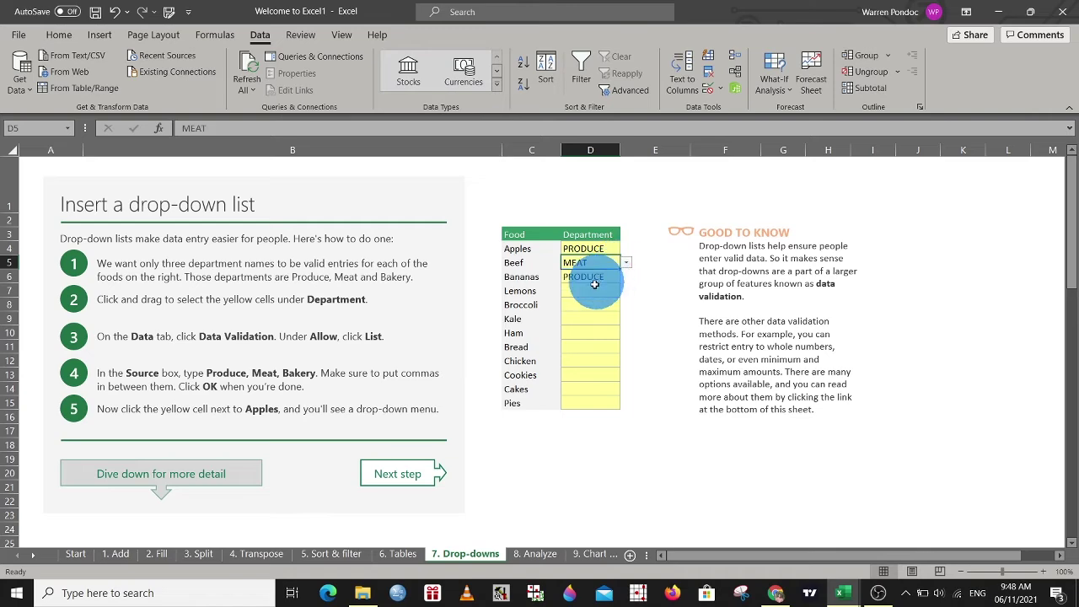
# - Go to the Analyze lesson and apply Quick Analysis Data Bars to the department table C5:G13
pyautogui.click(389, 476)
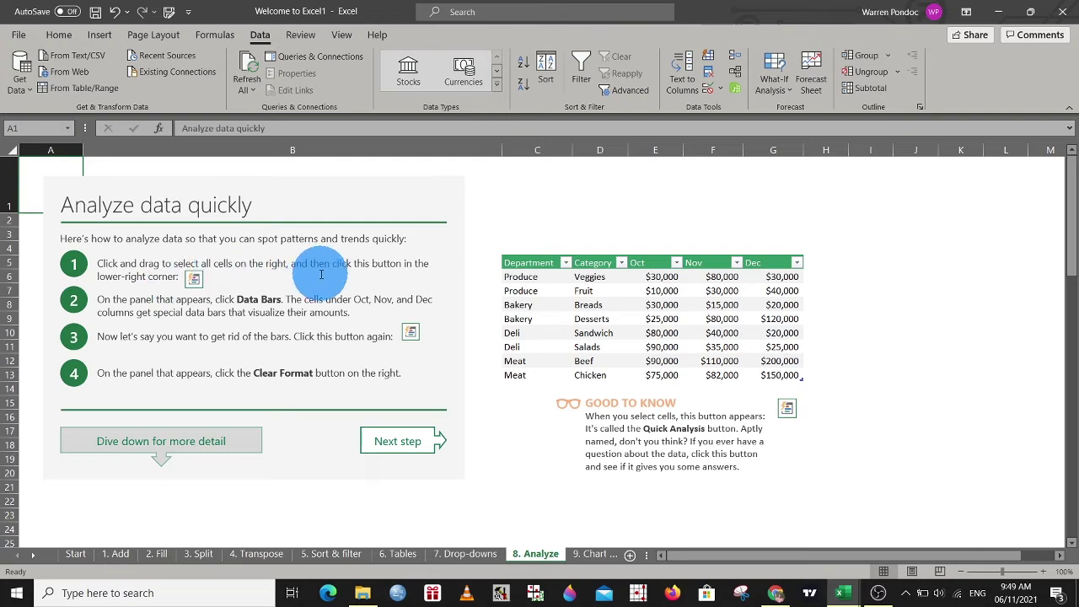
pyautogui.moveTo(506, 263); pyautogui.dragTo(801, 376)
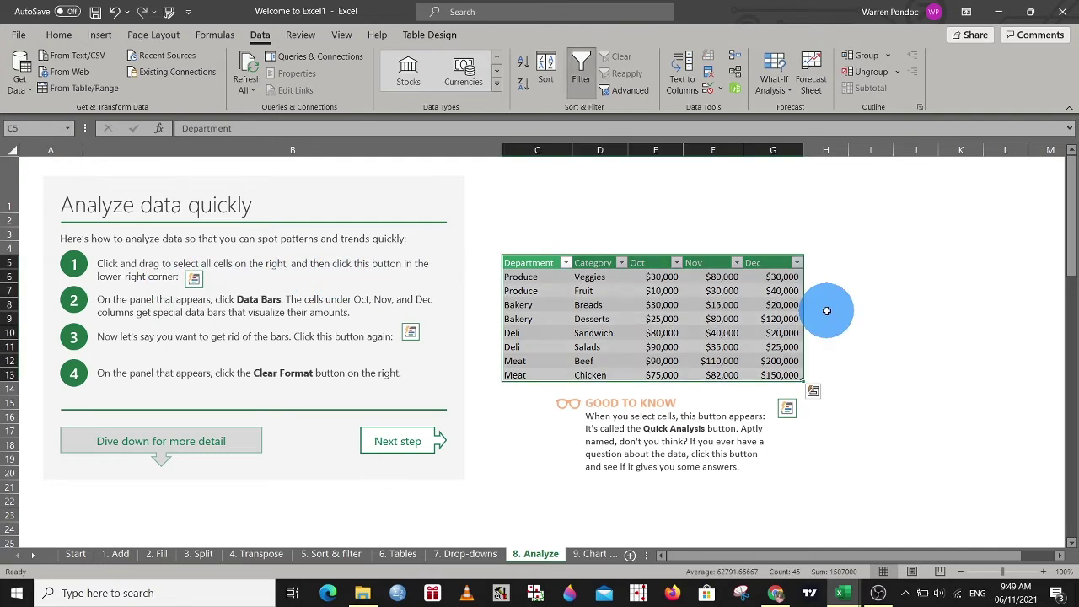
pyautogui.click(813, 394)
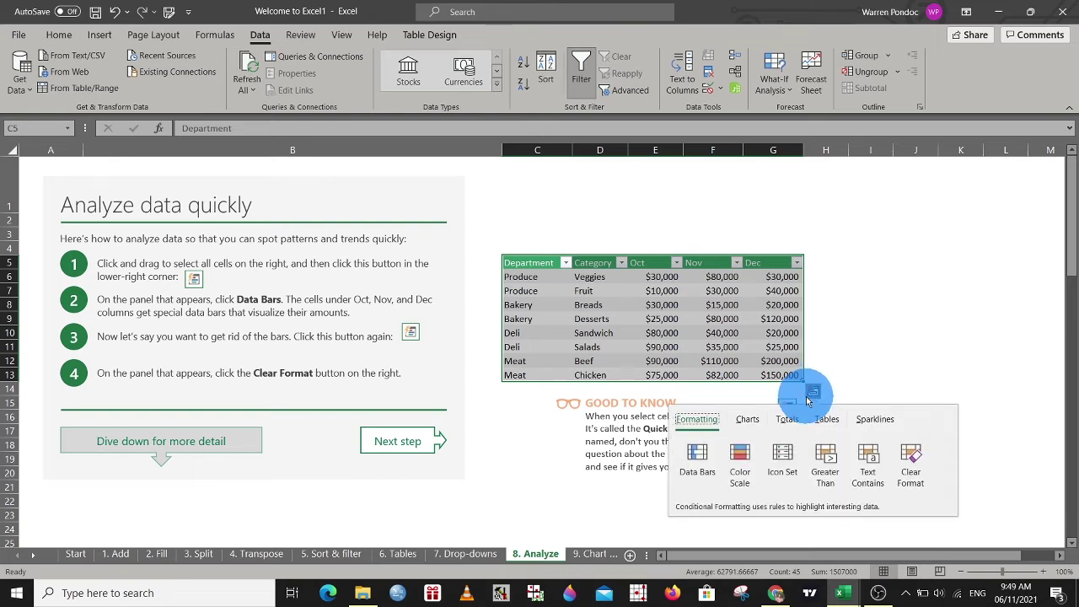
pyautogui.click(695, 457)
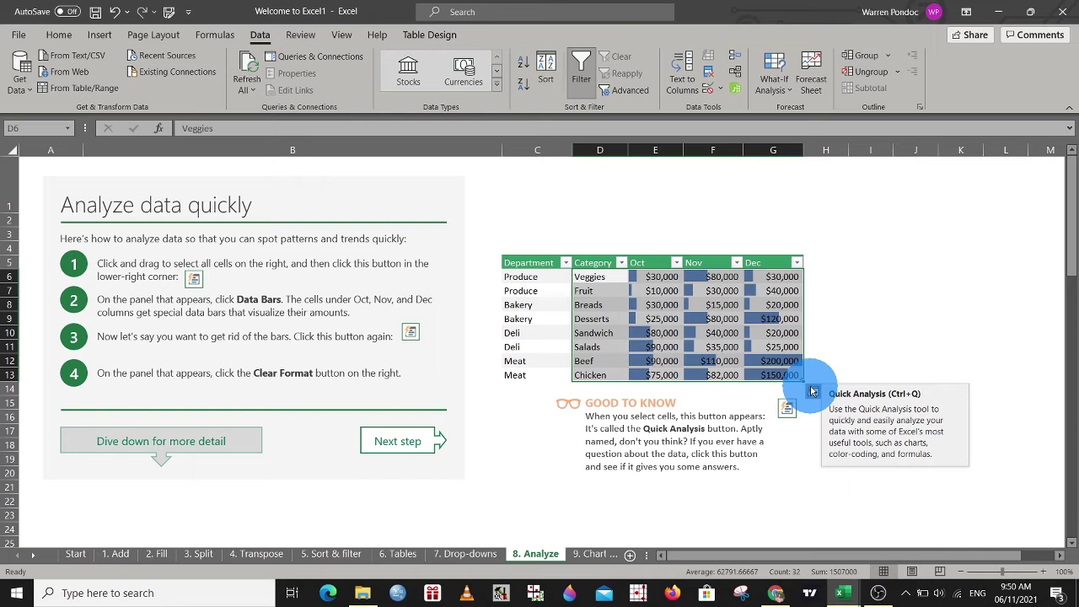
# - Clear the data bar formatting from the table cells D6:G13 with Quick Analysis
pyautogui.click(813, 391)
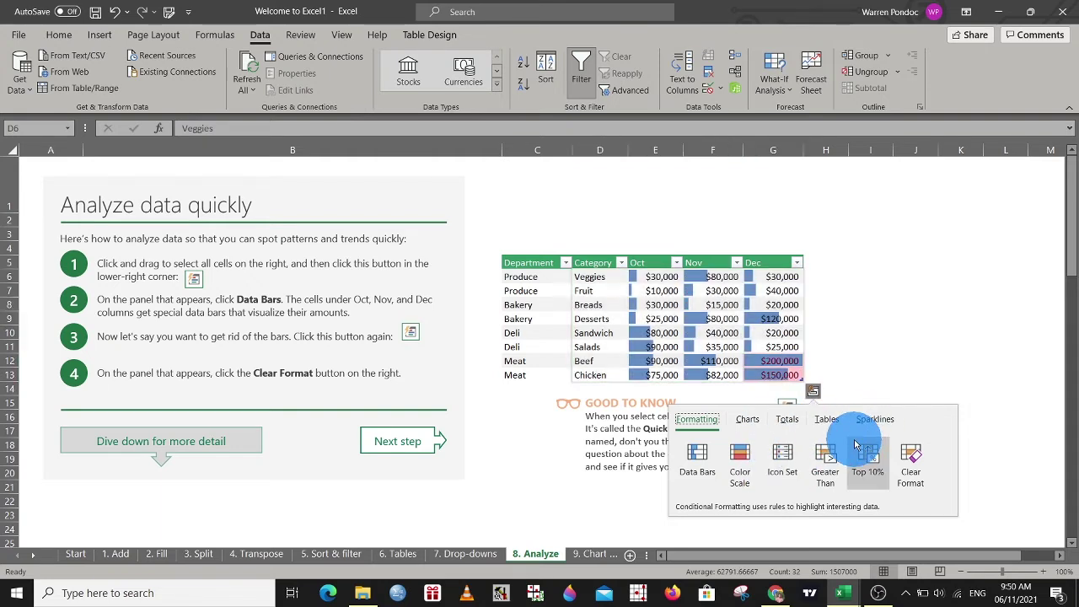
pyautogui.click(920, 458)
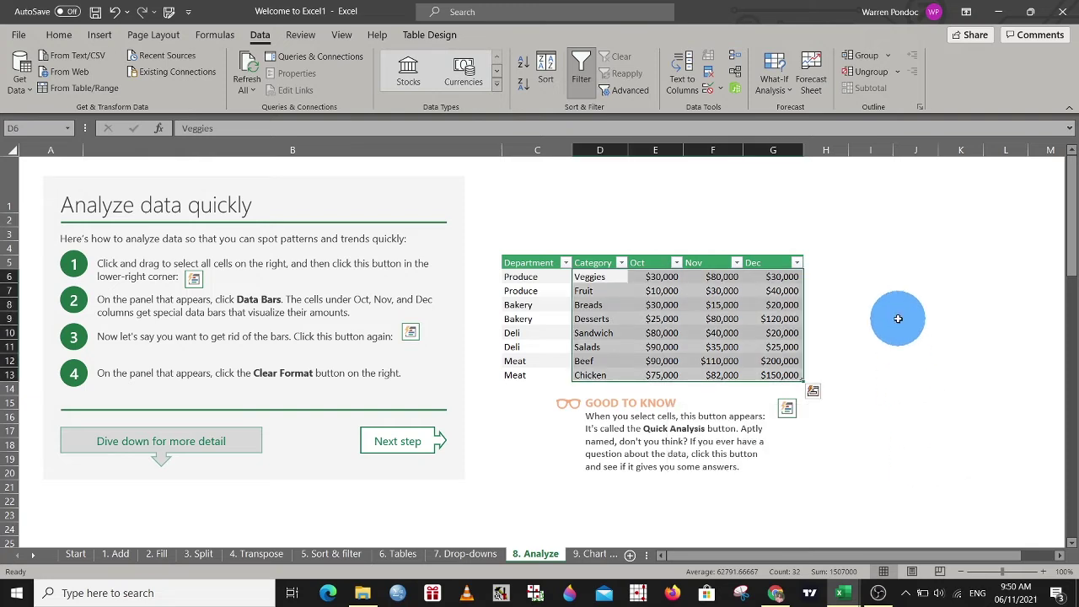
pyautogui.click(659, 289)
pyautogui.click(655, 277)
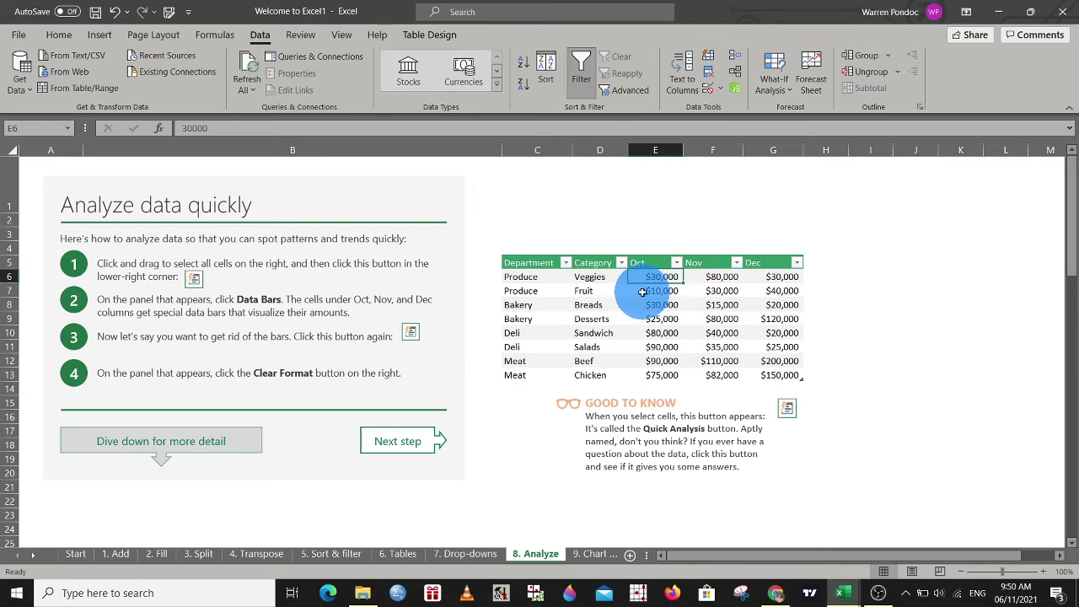
# - Apply Quick Analysis Data Bars again to the whole department table C5:G13 and deselect it
pyautogui.moveTo(521, 259); pyautogui.dragTo(791, 375)
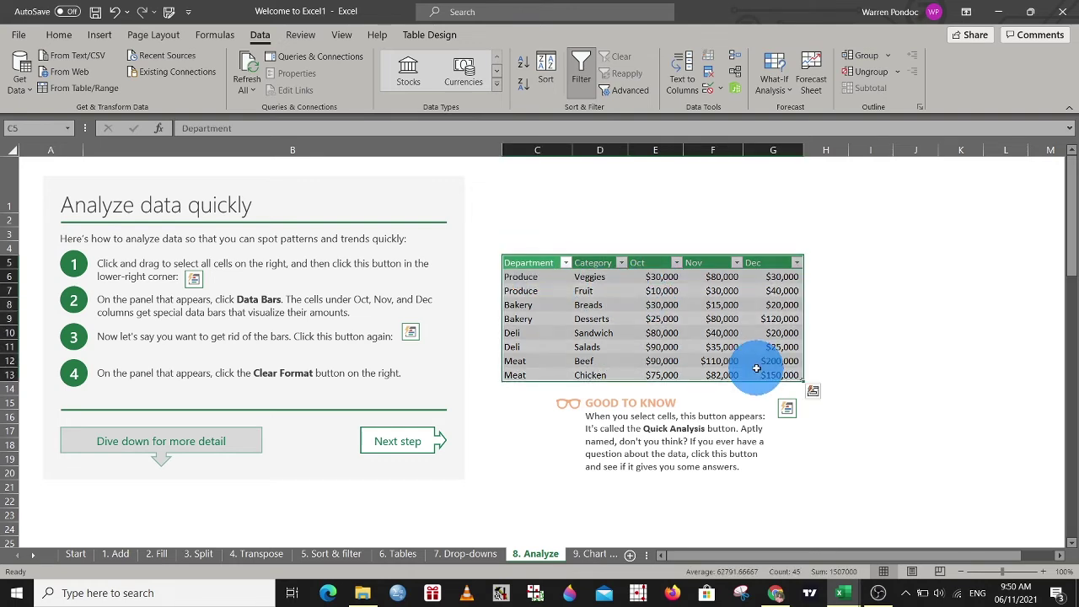
pyautogui.click(812, 392)
pyautogui.click(697, 458)
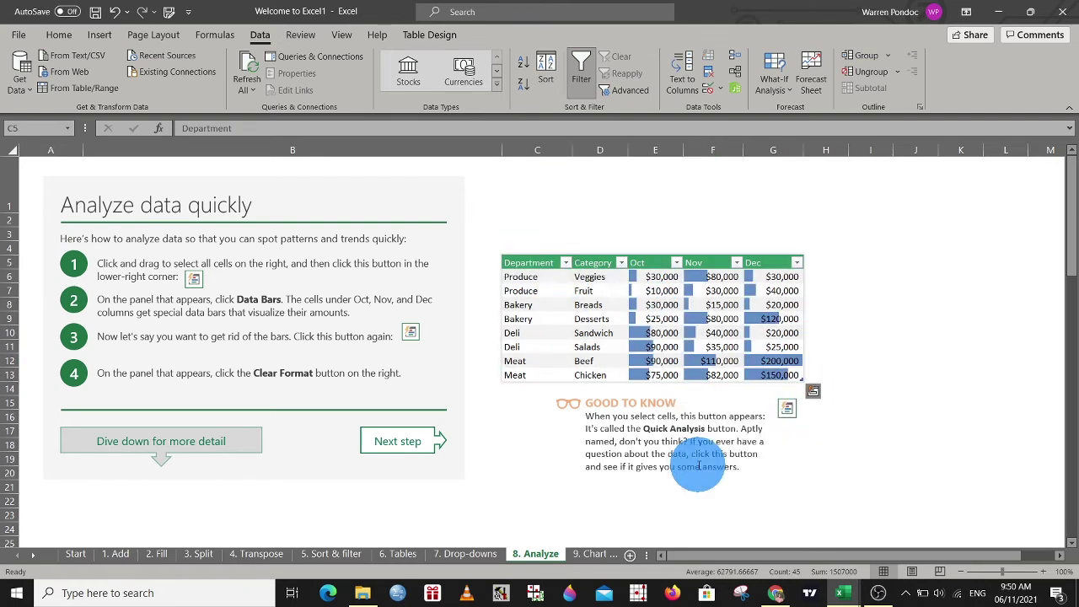
pyautogui.moveTo(589, 277); pyautogui.dragTo(797, 374)
pyautogui.click(857, 318)
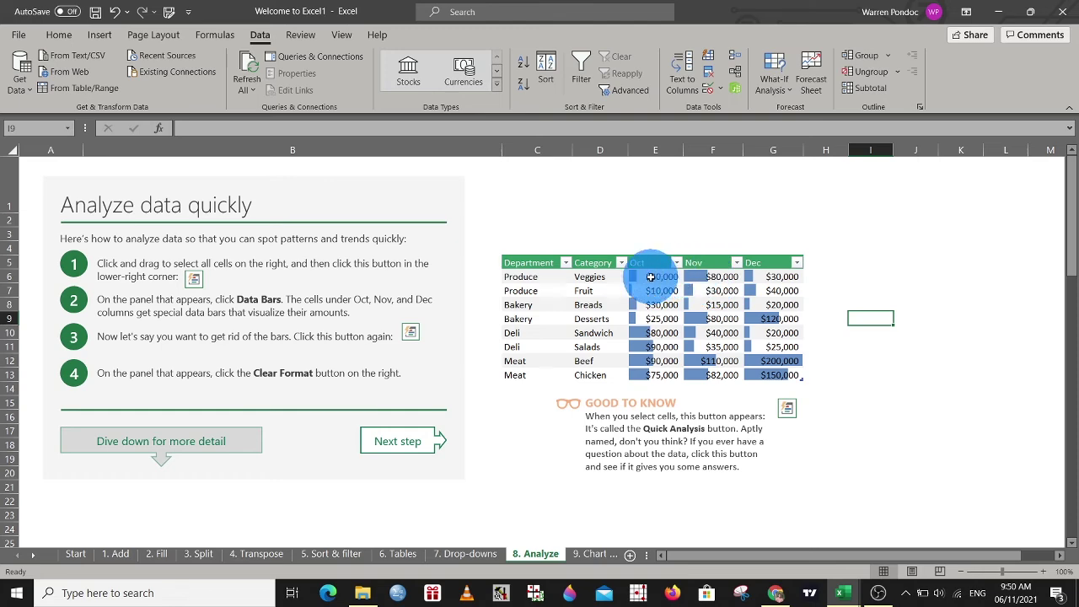
# - Go to the Charts lesson and open the recommended charts for the conference attendance table C5:D11
pyautogui.click(388, 440)
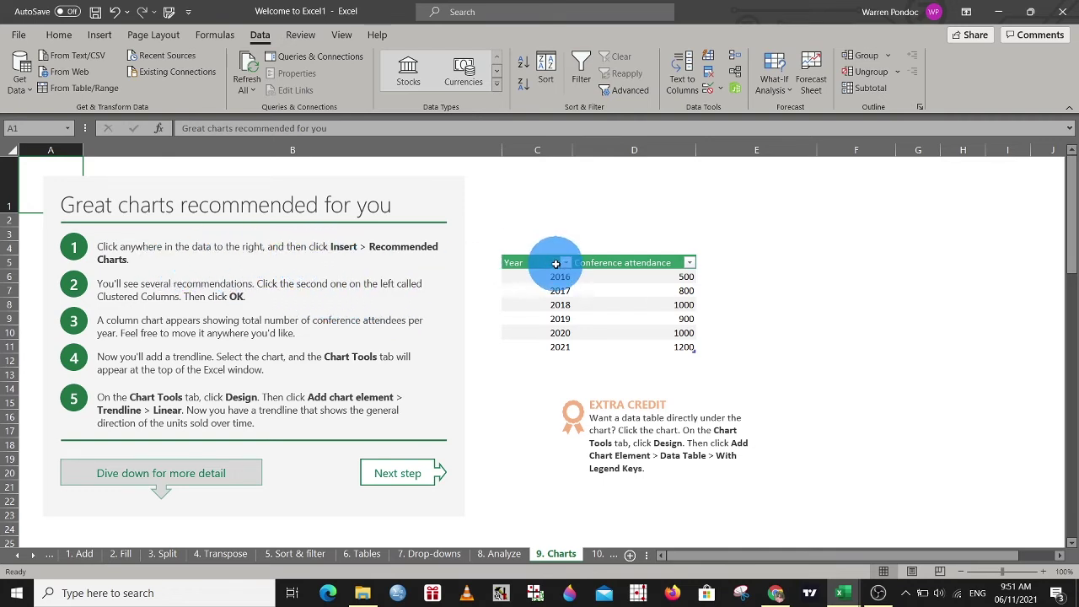
pyautogui.moveTo(525, 259); pyautogui.dragTo(650, 340)
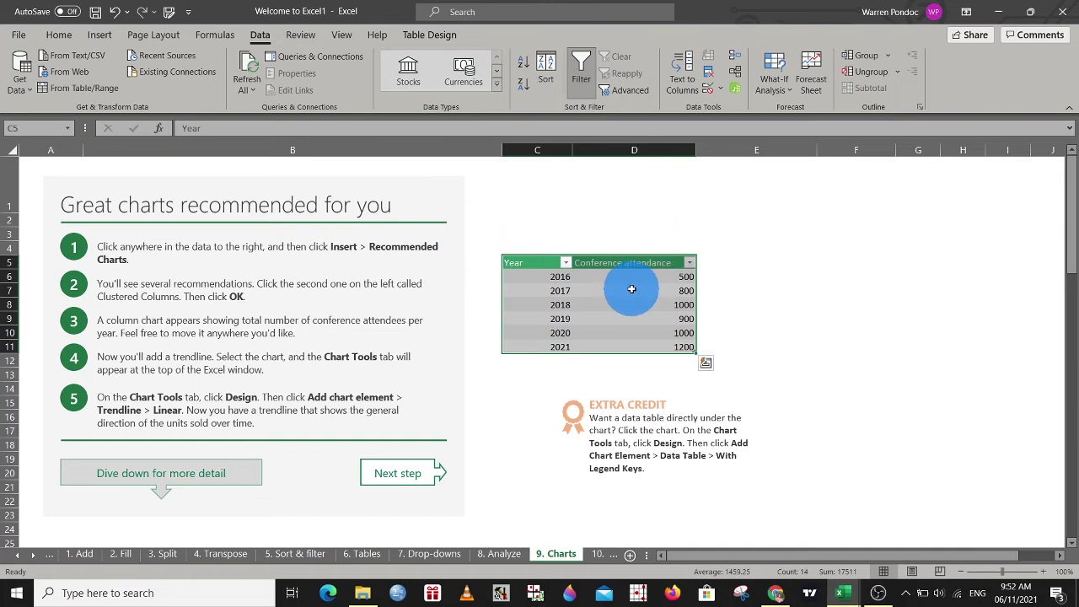
pyautogui.click(99, 35)
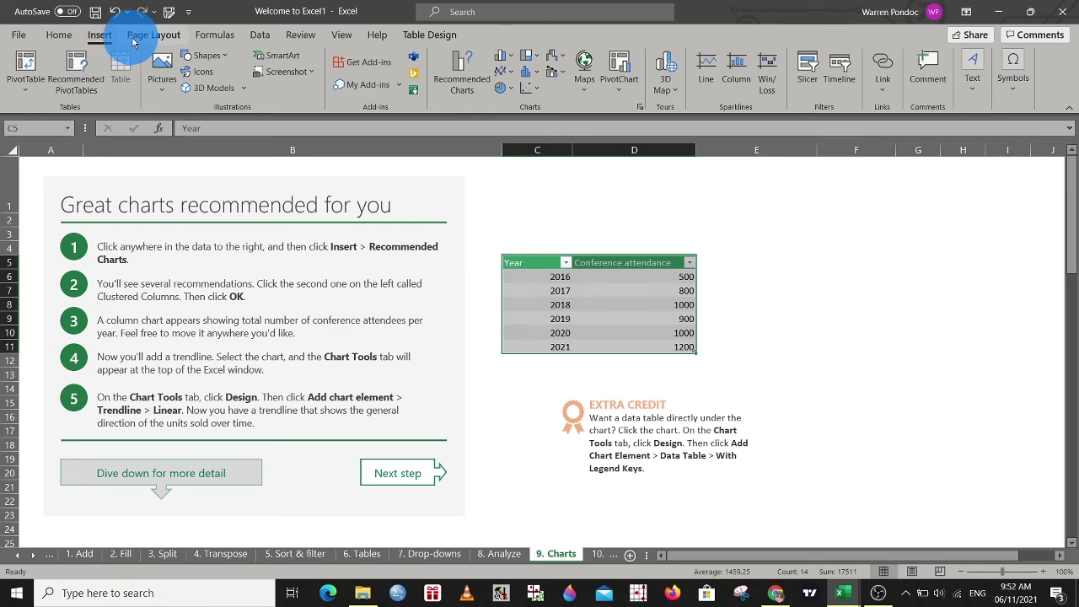
pyautogui.click(460, 71)
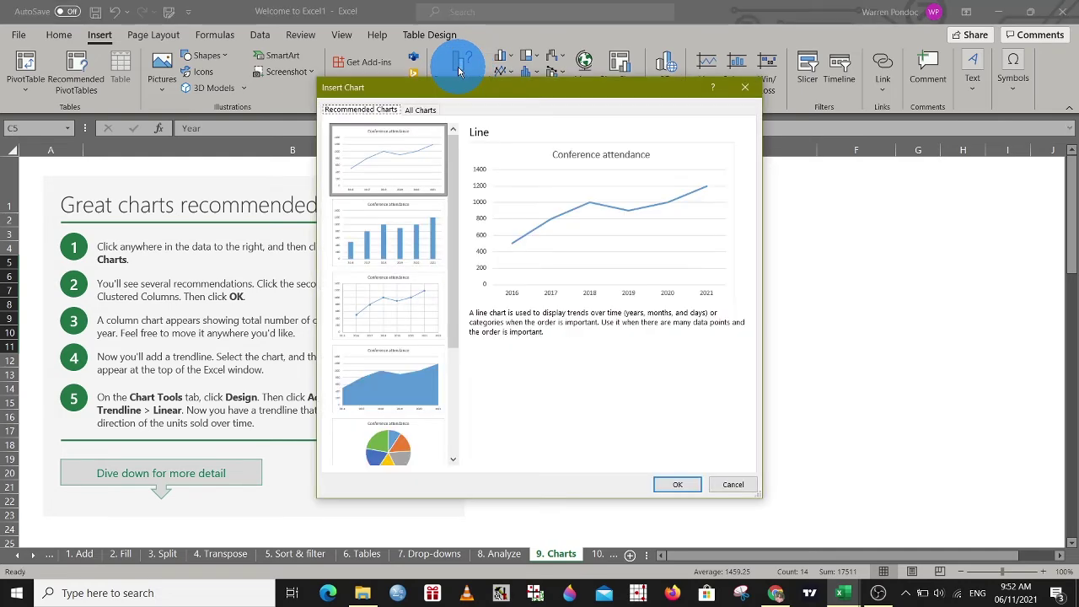
pyautogui.moveTo(508, 93); pyautogui.dragTo(694, 93)
# - Preview the recommended chart types for the conference attendance data, including Line, Clustered Column, Scatter, Stacked Area, Pie and Pareto
pyautogui.click(591, 241)
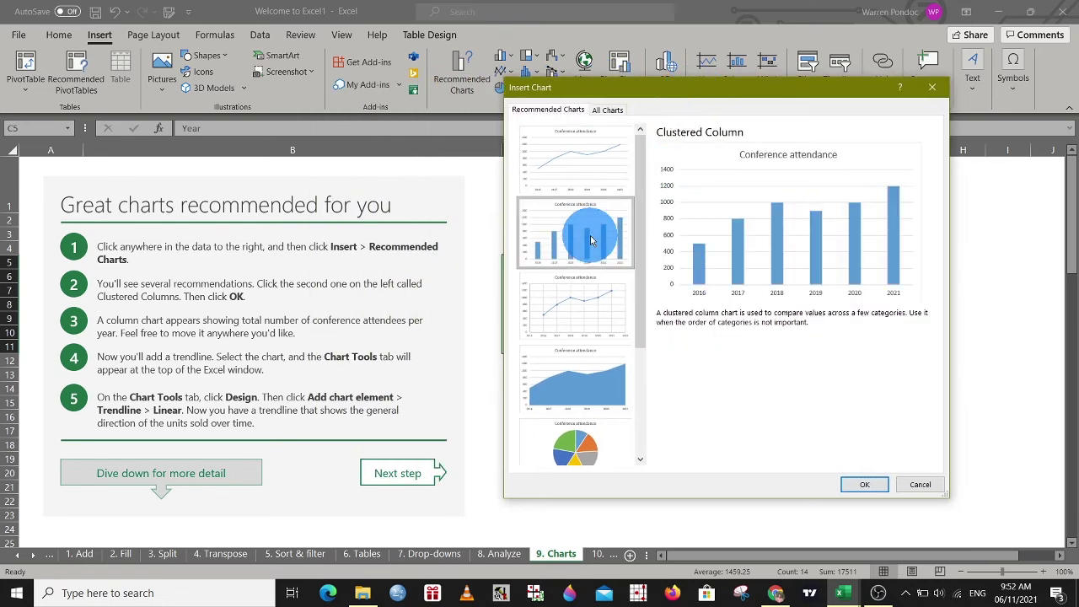
pyautogui.click(583, 161)
pyautogui.click(588, 222)
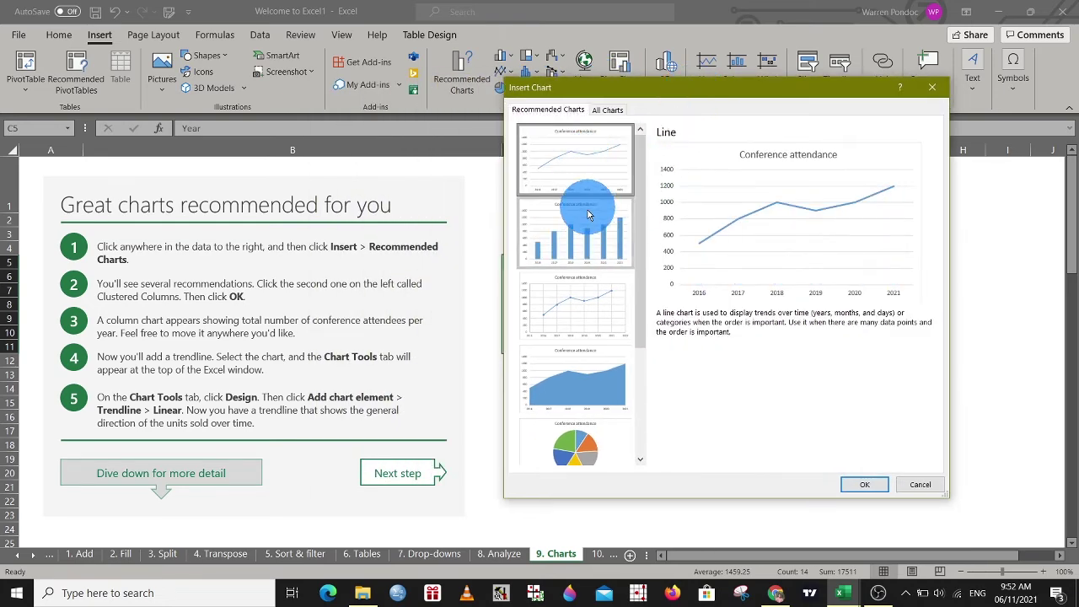
pyautogui.click(592, 304)
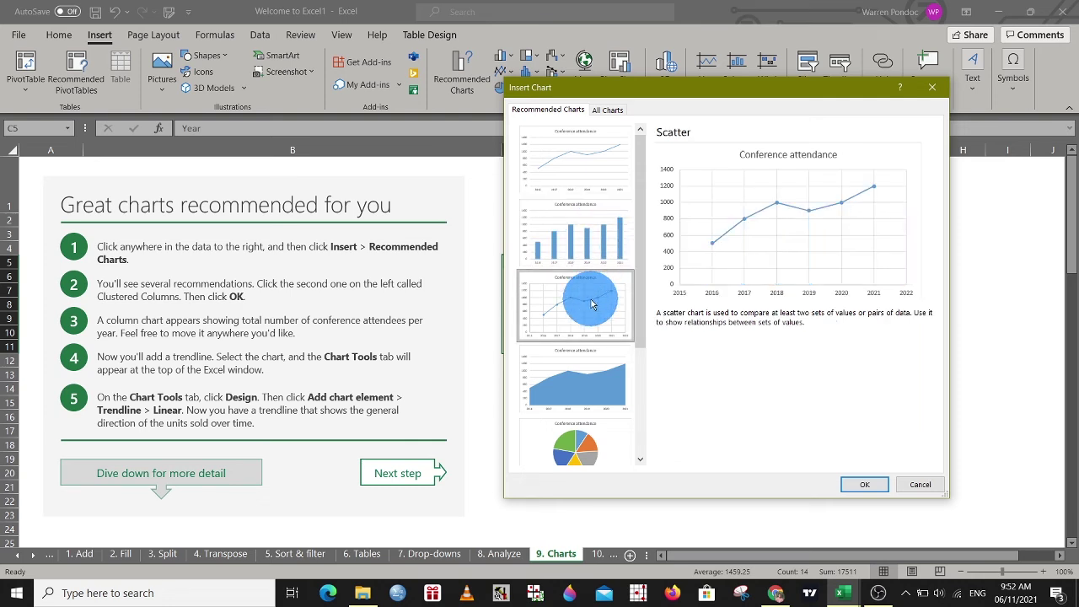
pyautogui.click(584, 382)
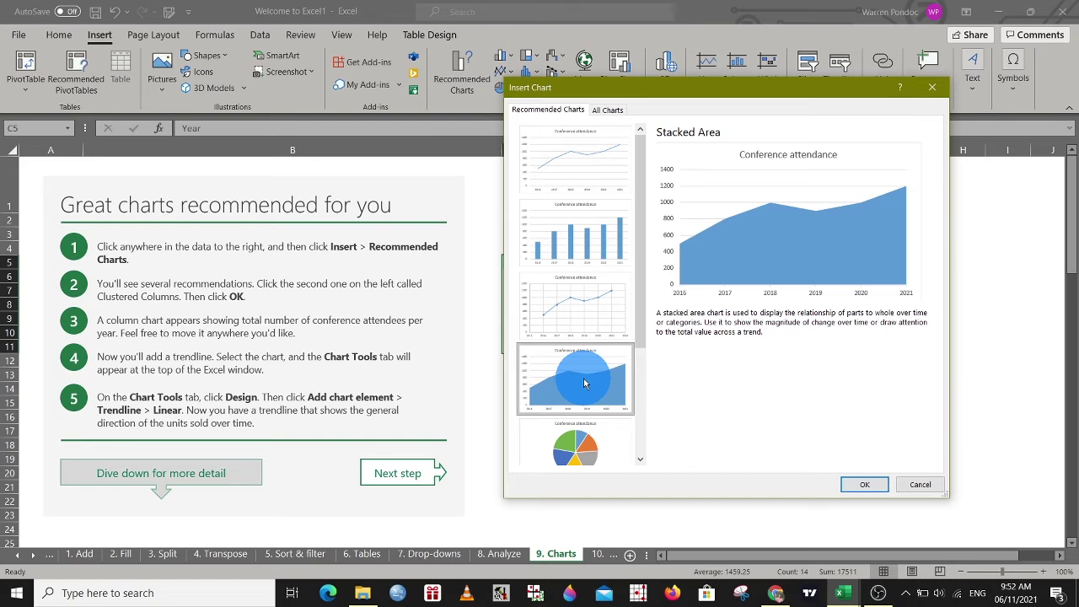
pyautogui.click(581, 444)
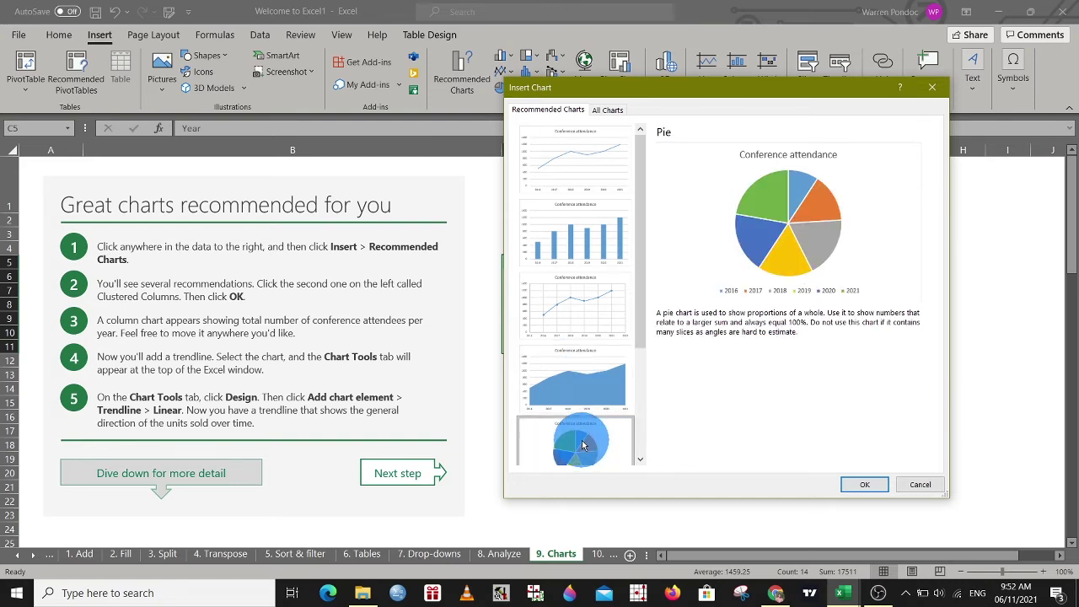
pyautogui.scroll(-2, 582, 444)
pyautogui.click(580, 354)
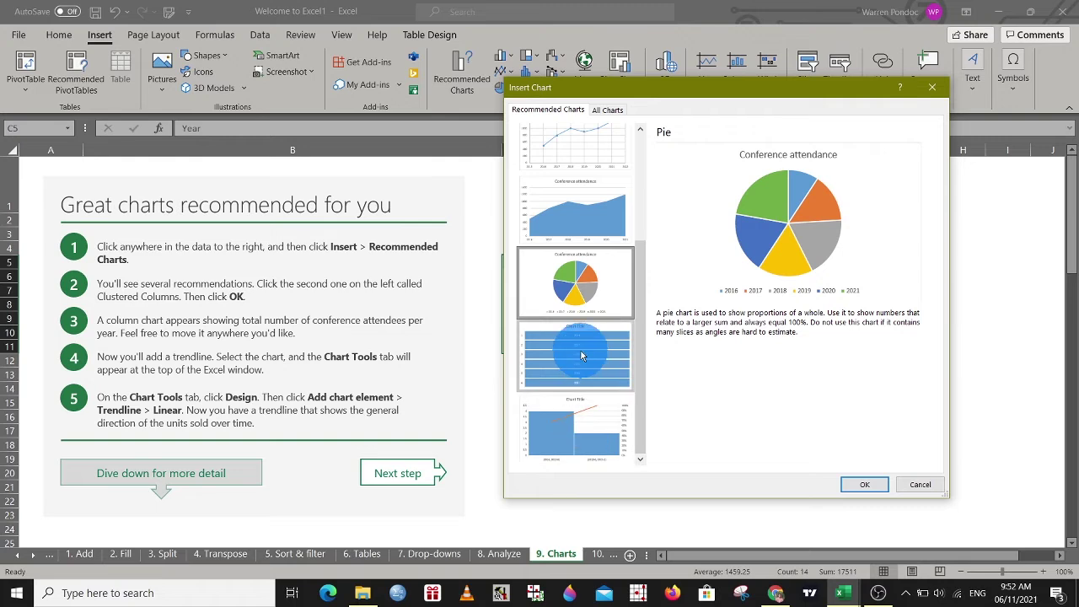
pyautogui.click(580, 427)
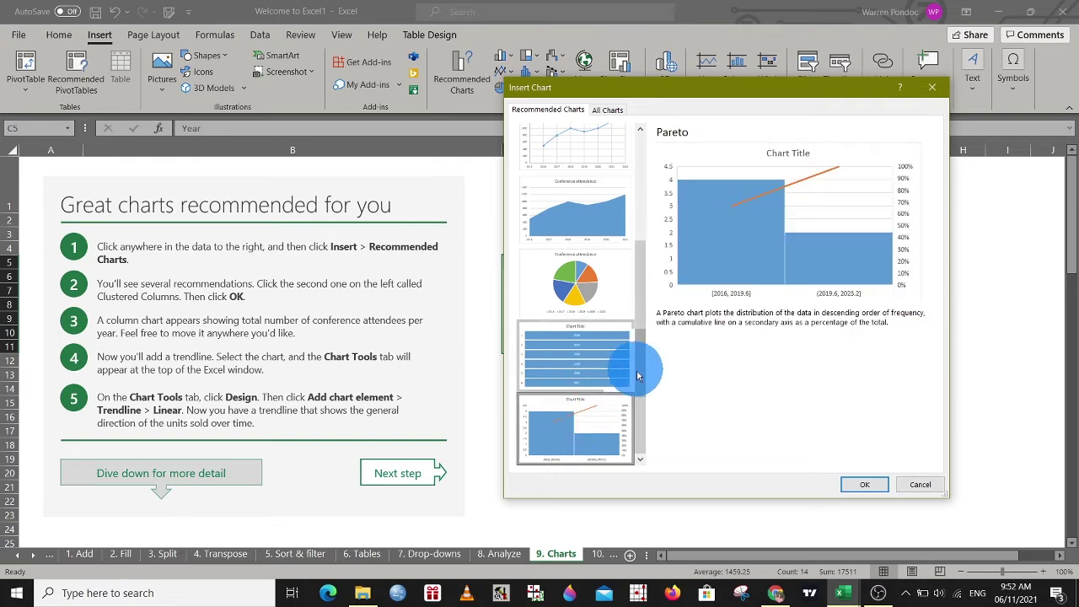
pyautogui.scroll(3, 636, 366)
pyautogui.click(588, 319)
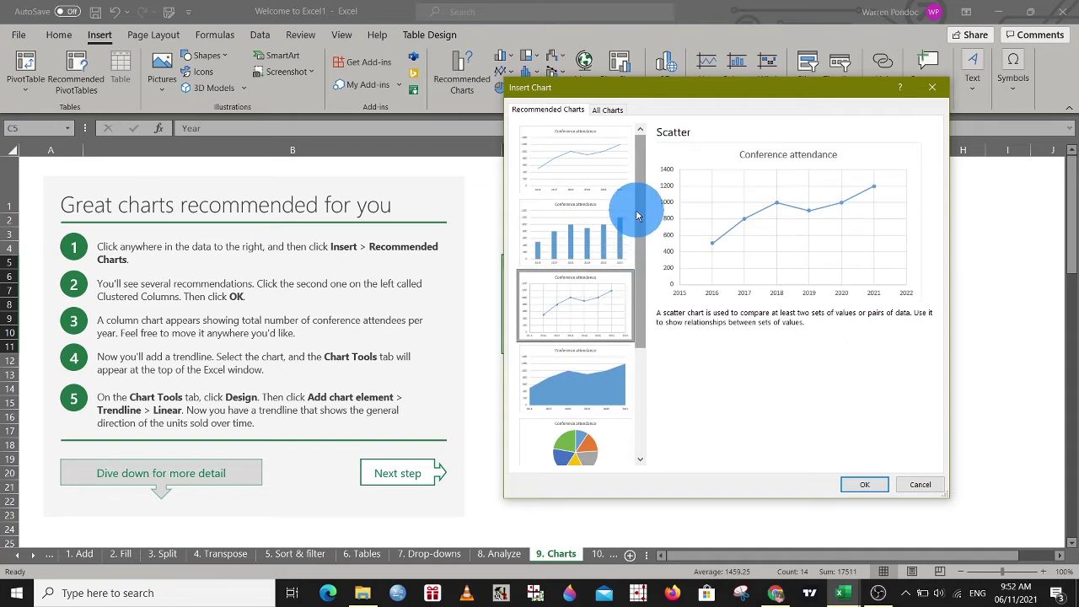
pyautogui.click(603, 236)
pyautogui.click(600, 158)
pyautogui.click(603, 236)
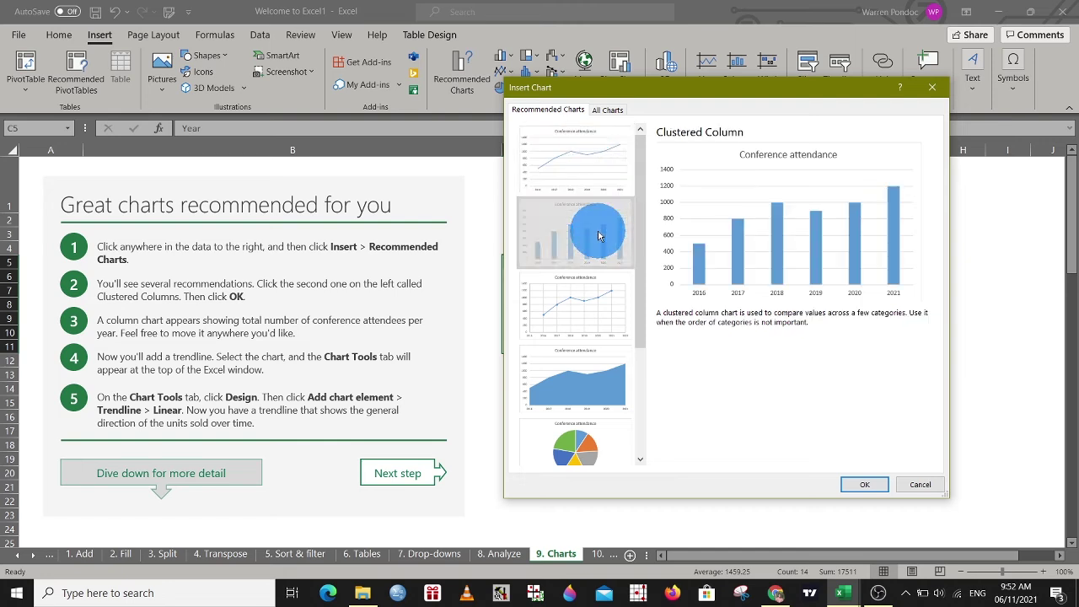
pyautogui.click(600, 158)
pyautogui.click(603, 301)
pyautogui.click(599, 320)
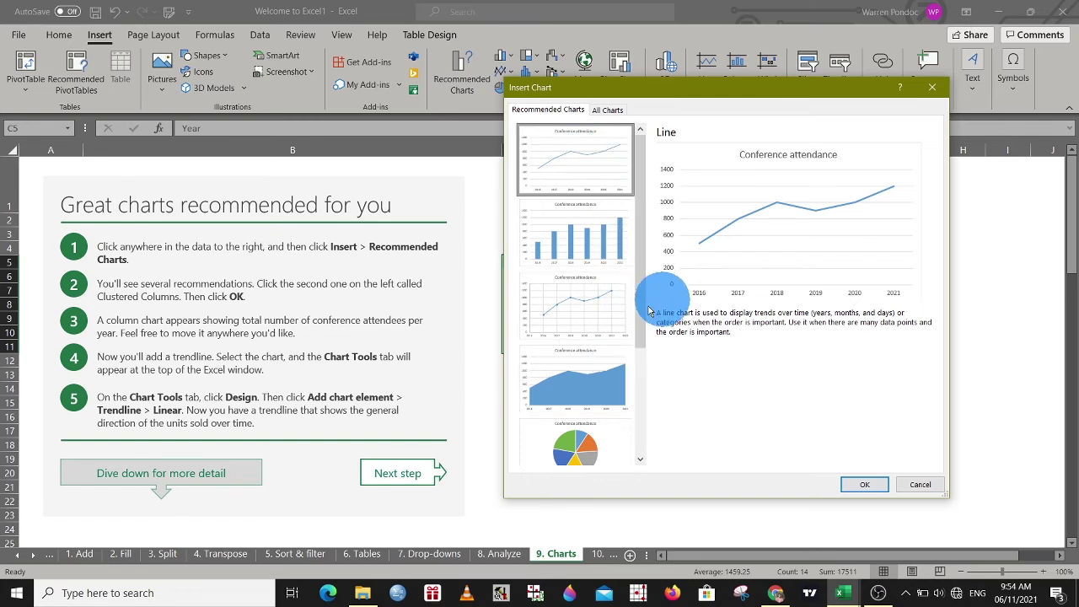
# - Insert the recommended Scatter chart for the conference attendance data
pyautogui.click(573, 317)
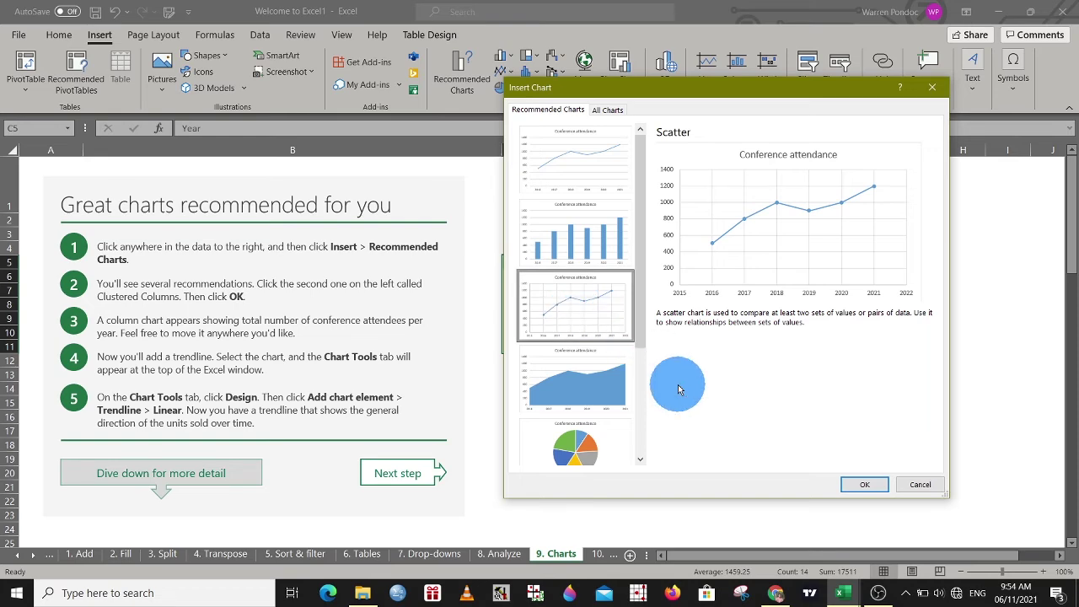
pyautogui.click(868, 484)
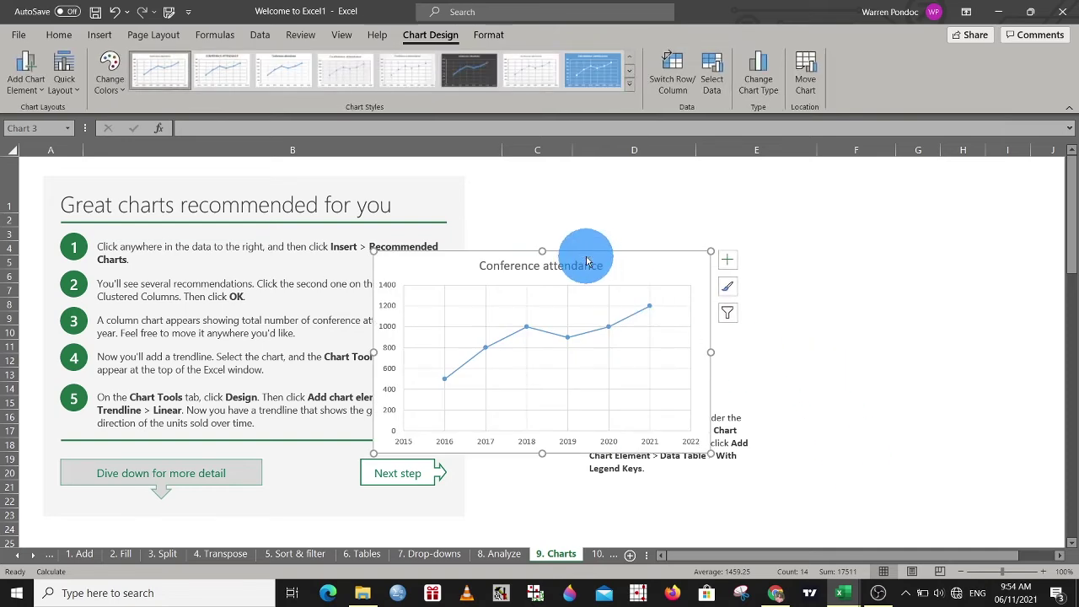
pyautogui.moveTo(586, 258); pyautogui.dragTo(856, 225)
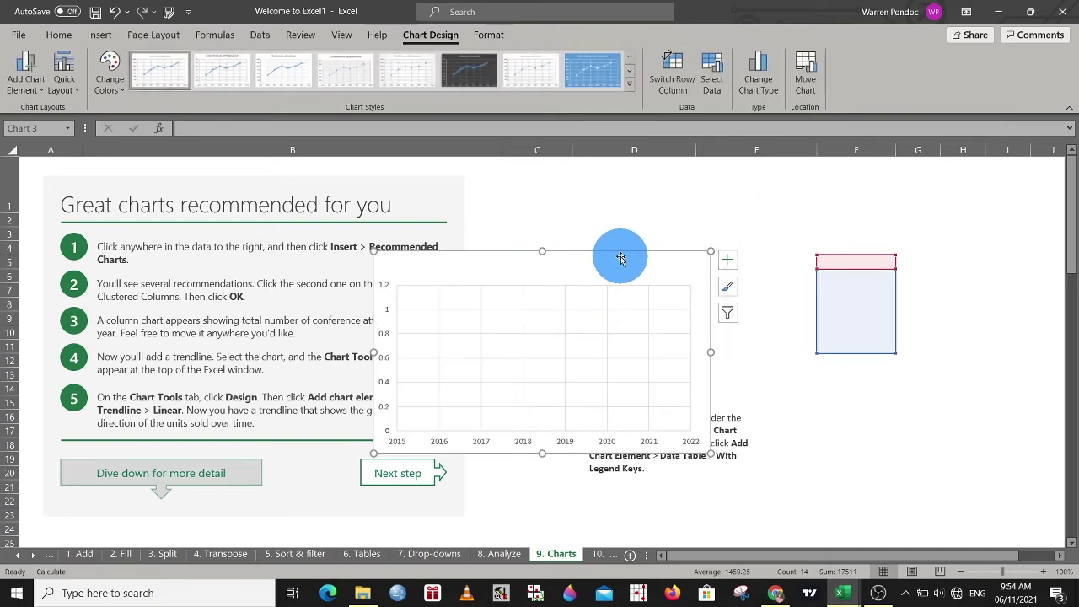
pyautogui.click(578, 278)
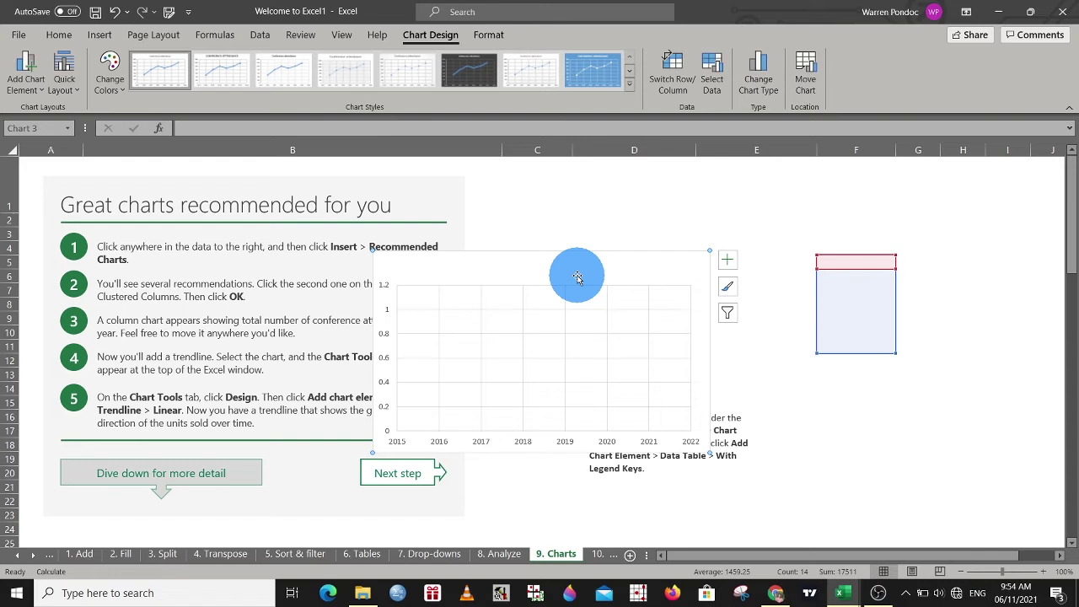
pyautogui.hotkey('ctrl', 'z')
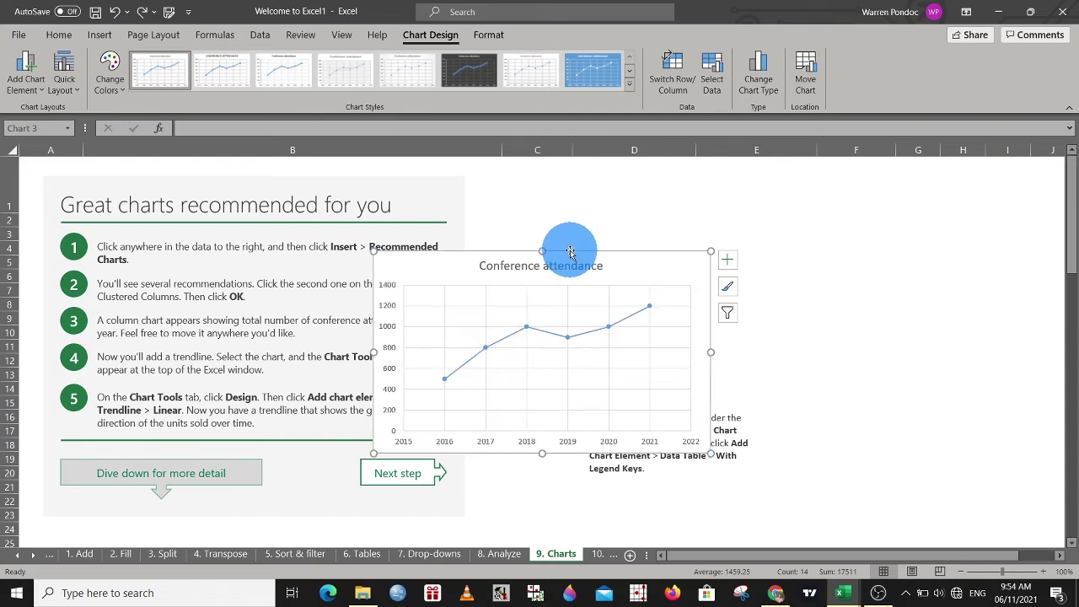
# - Move the Conference attendance chart to the empty area just right of the data table and deselect it
pyautogui.moveTo(570, 251); pyautogui.dragTo(903, 199)
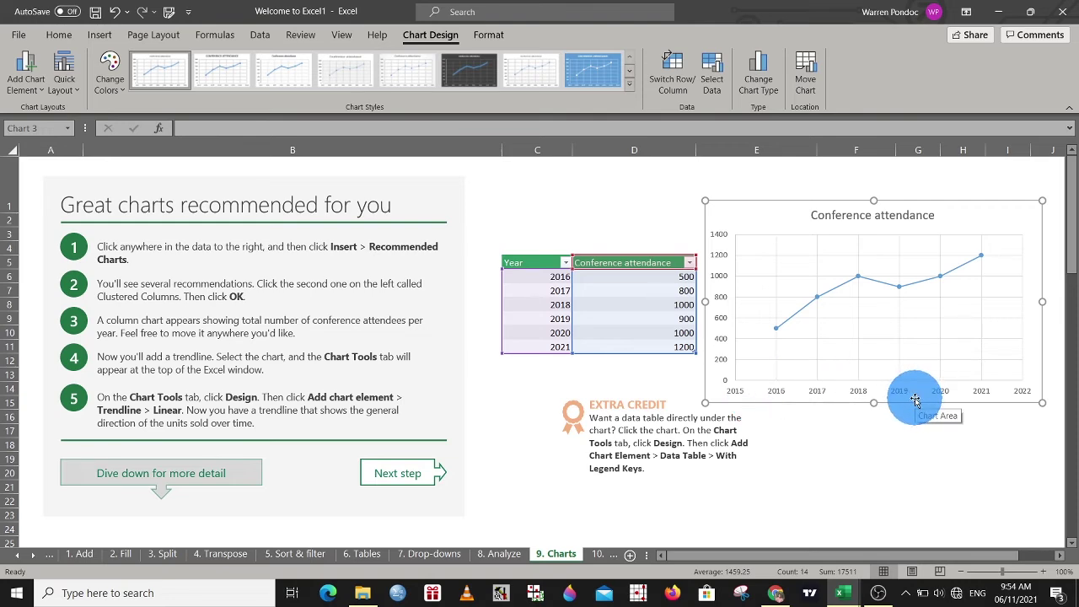
pyautogui.click(566, 263)
pyautogui.click(563, 260)
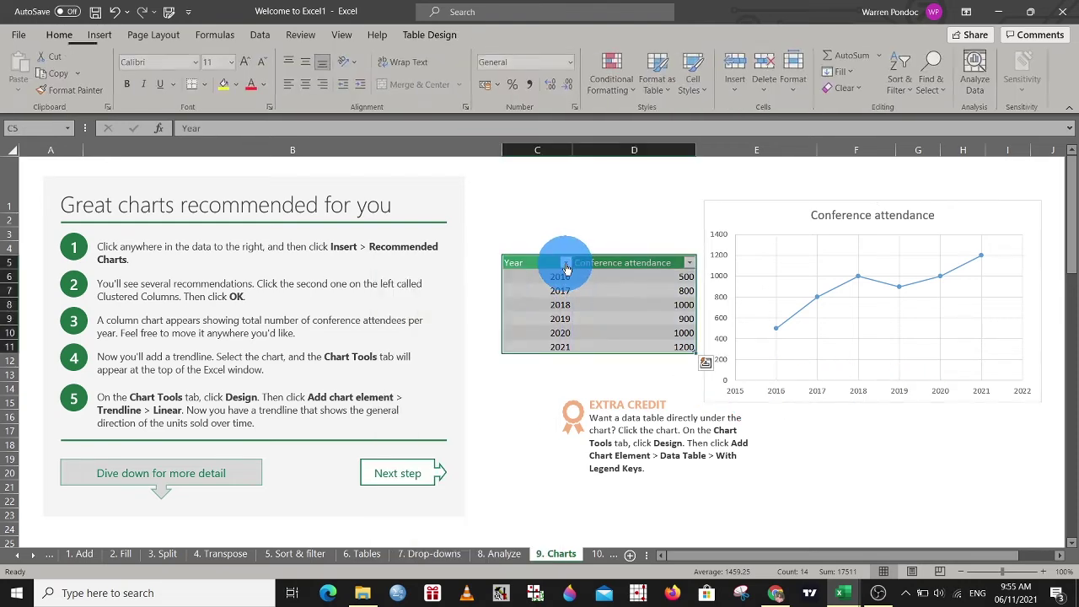
pyautogui.click(567, 200)
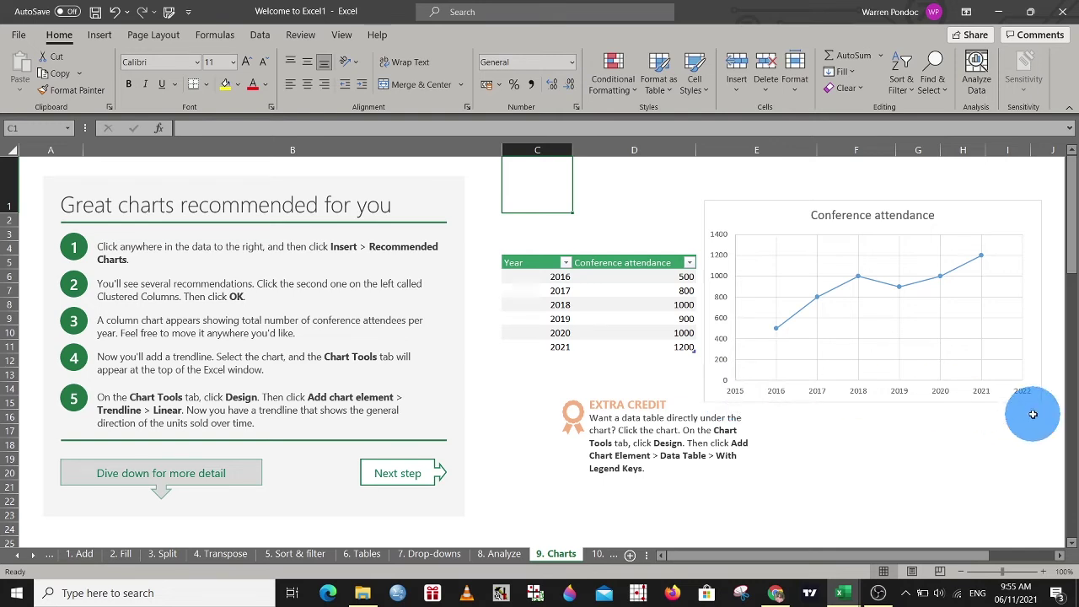
# - Add a Linear trendline to the Conference attendance chart
pyautogui.click(761, 402)
pyautogui.doubleClick(730, 397)
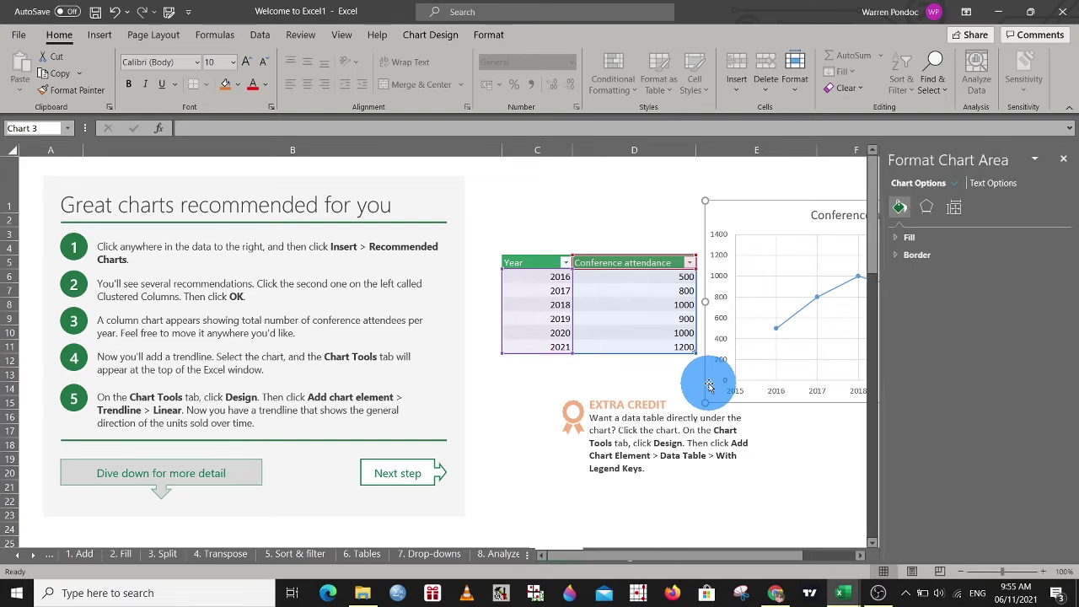
pyautogui.click(1063, 159)
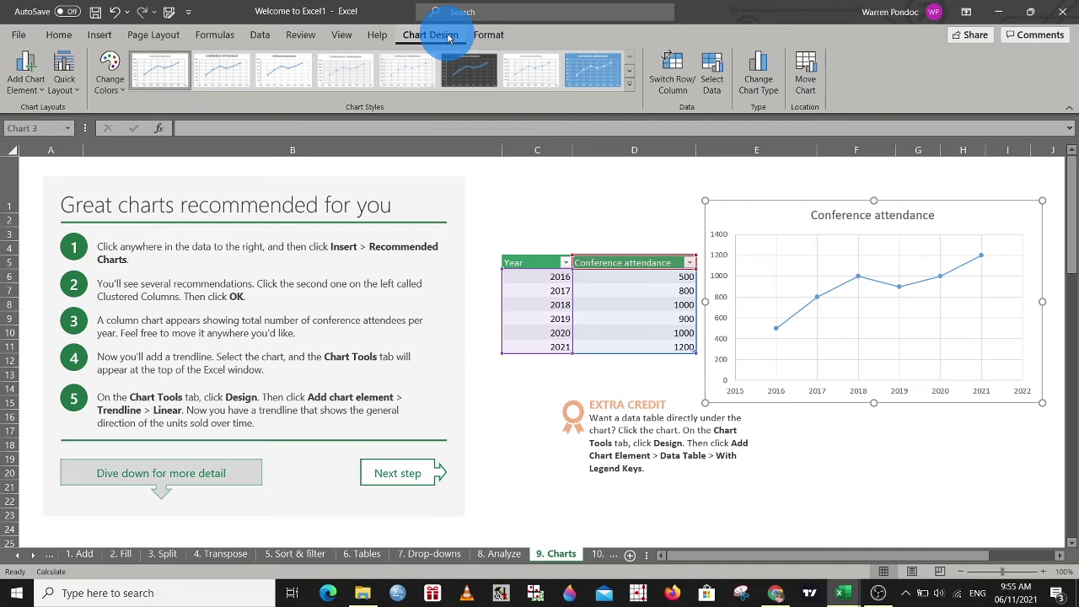
pyautogui.click(26, 78)
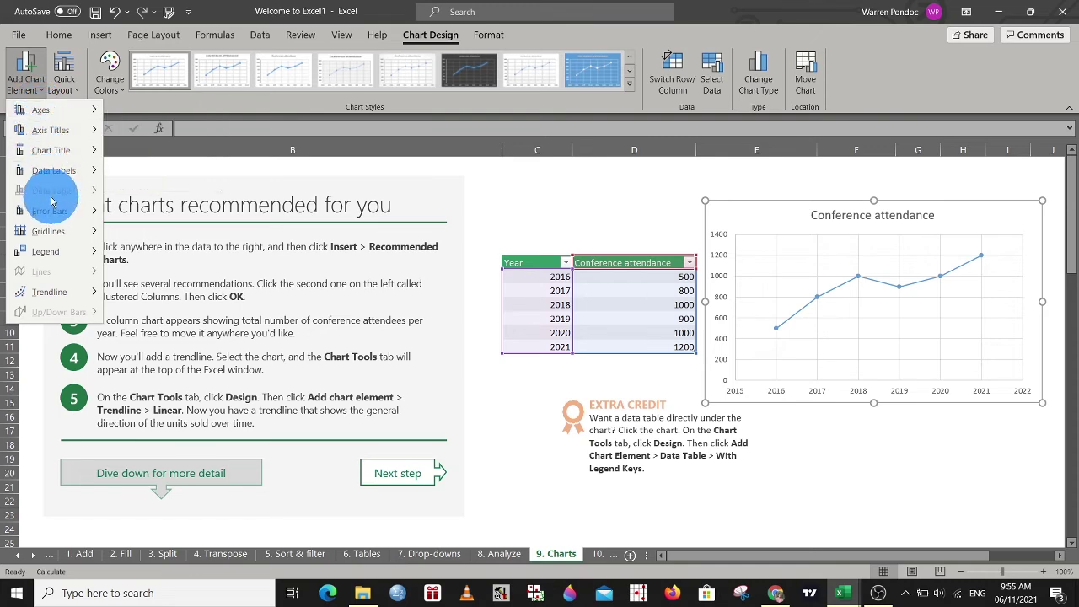
pyautogui.moveTo(71, 216)
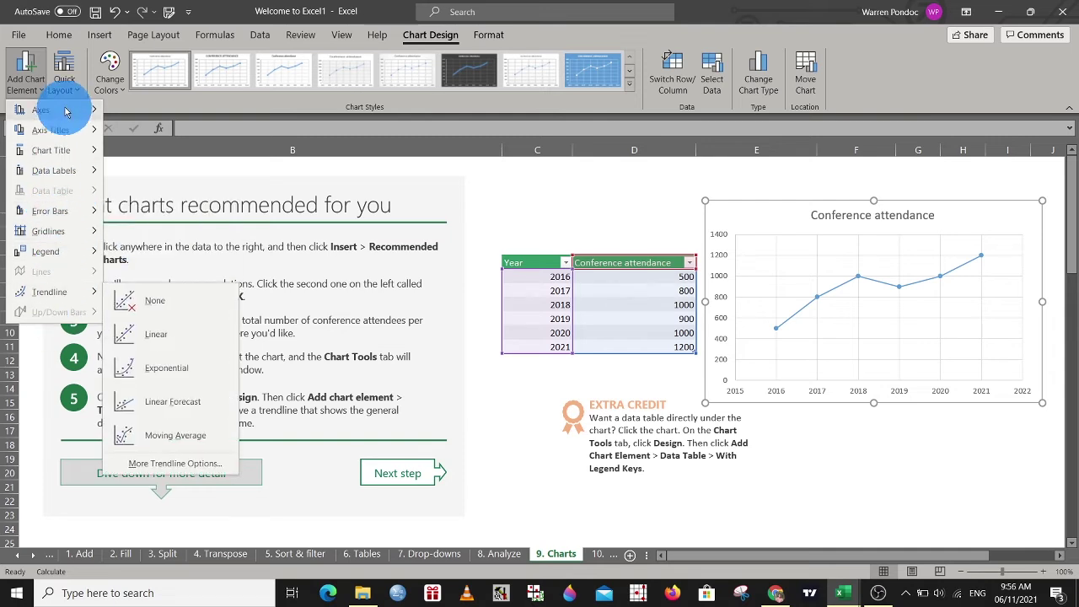
pyautogui.moveTo(84, 139)
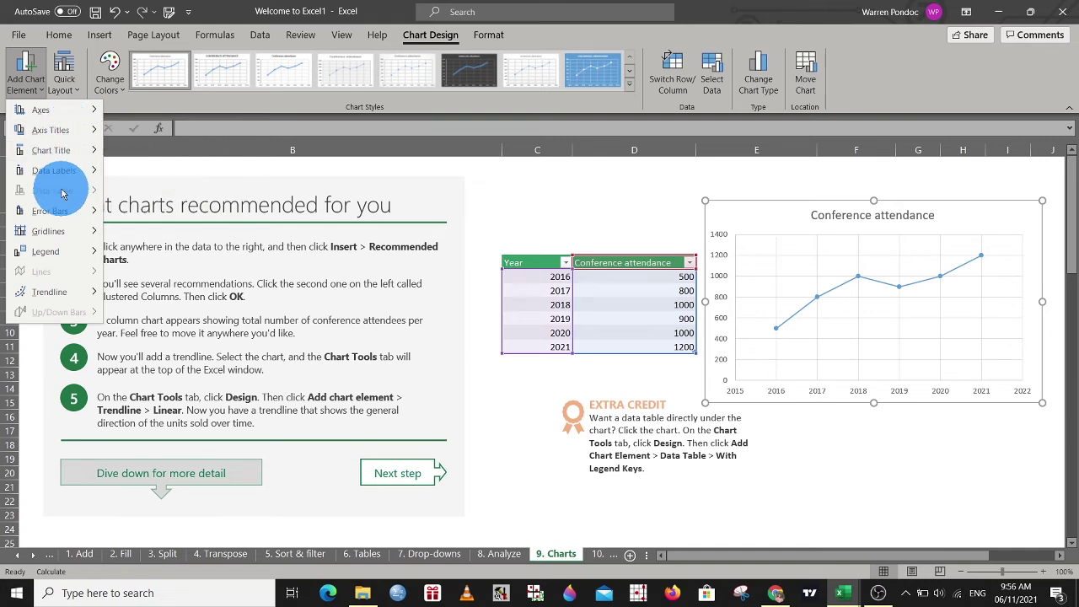
pyautogui.moveTo(66, 296)
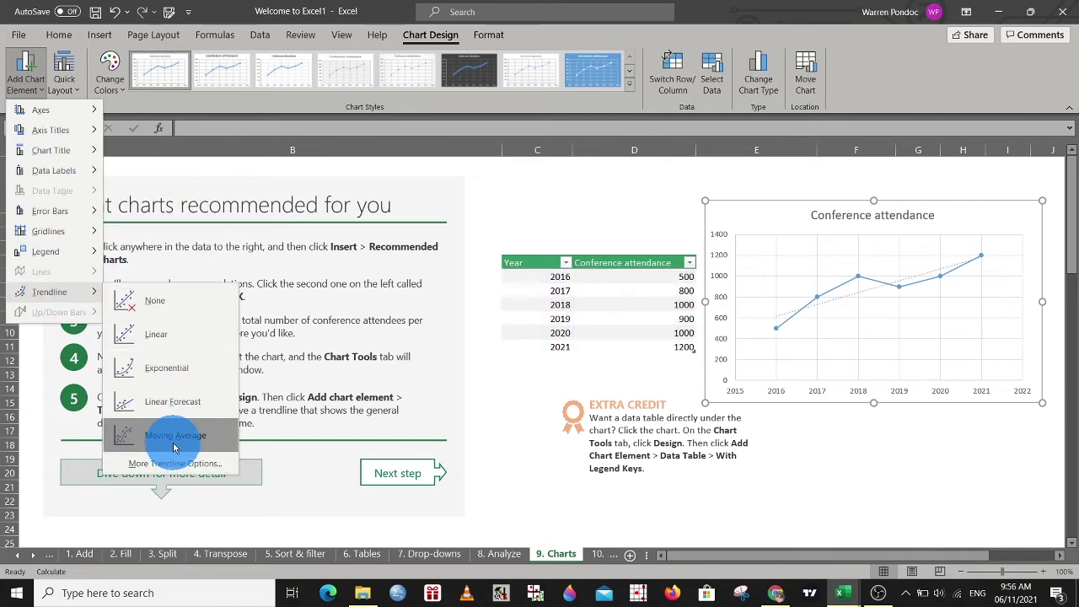
pyautogui.click(177, 334)
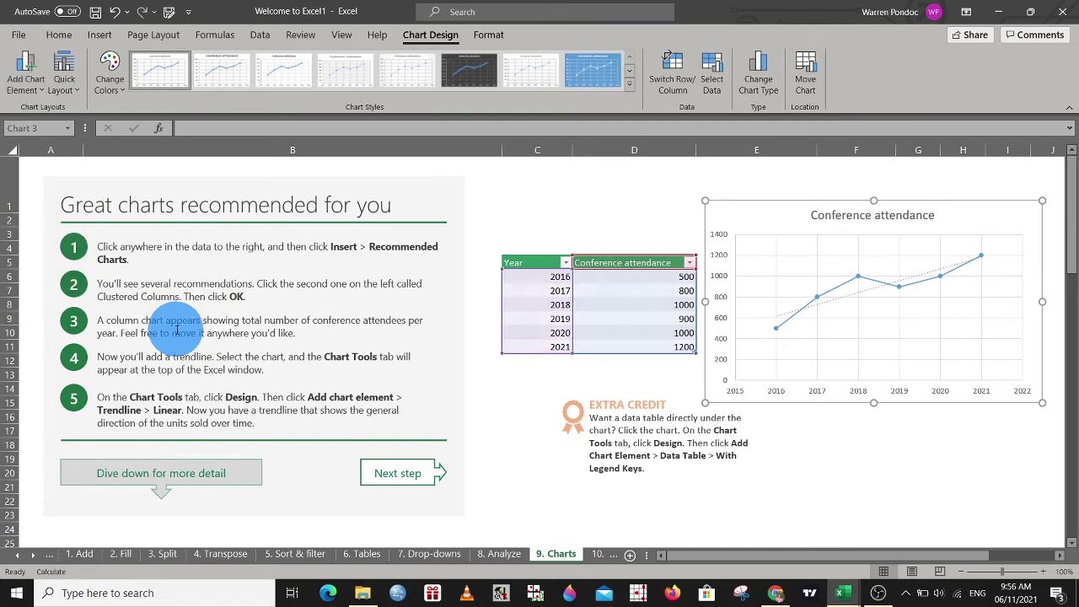
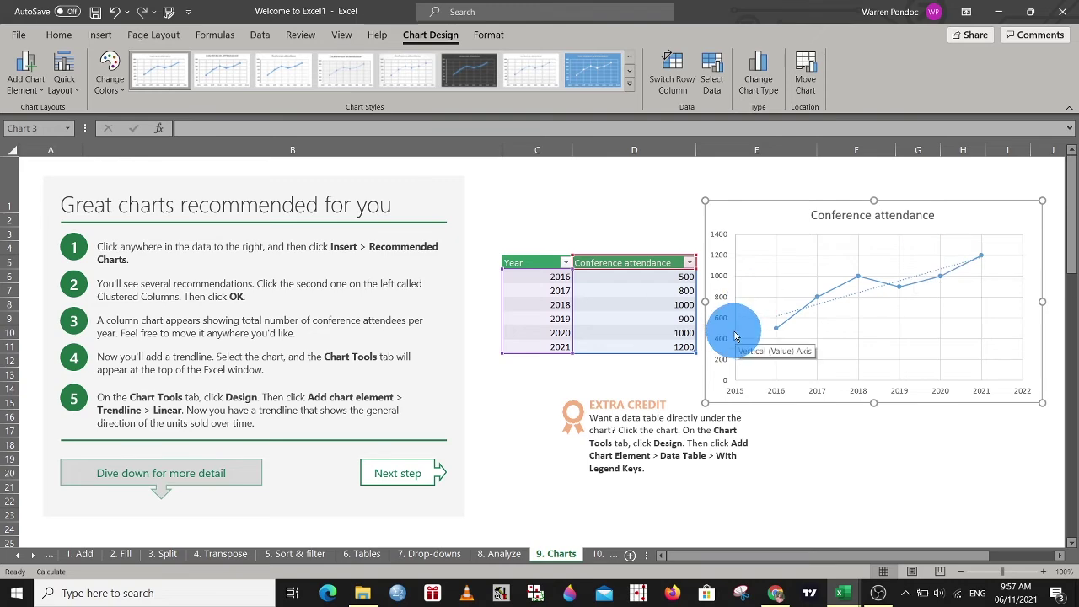
# - Go to the PivotTables lesson and show the field list for the product sales PivotTable
pyautogui.click(397, 473)
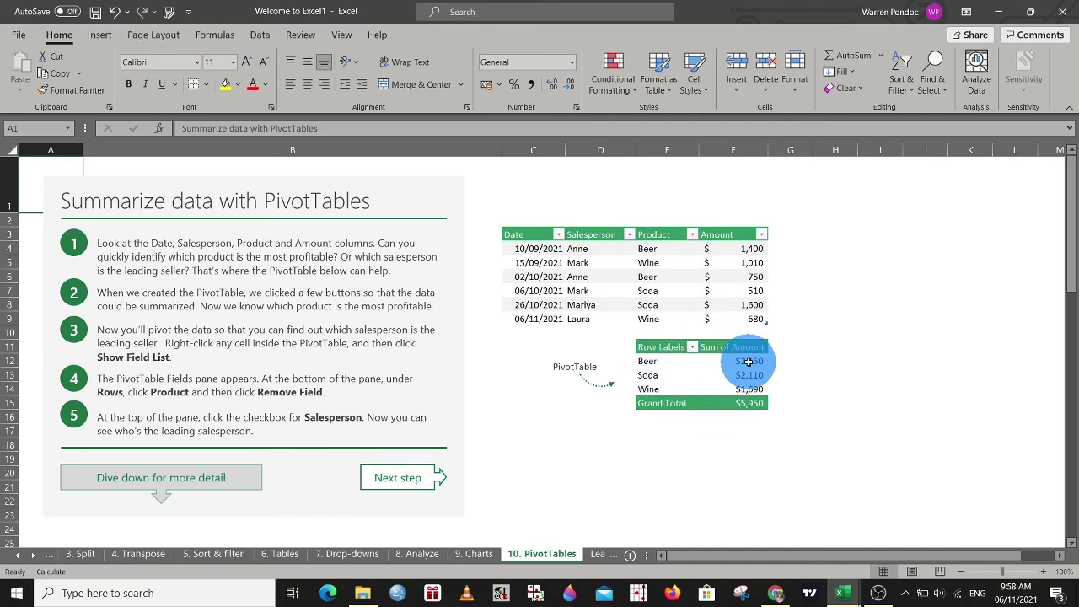
pyautogui.moveTo(748, 361)
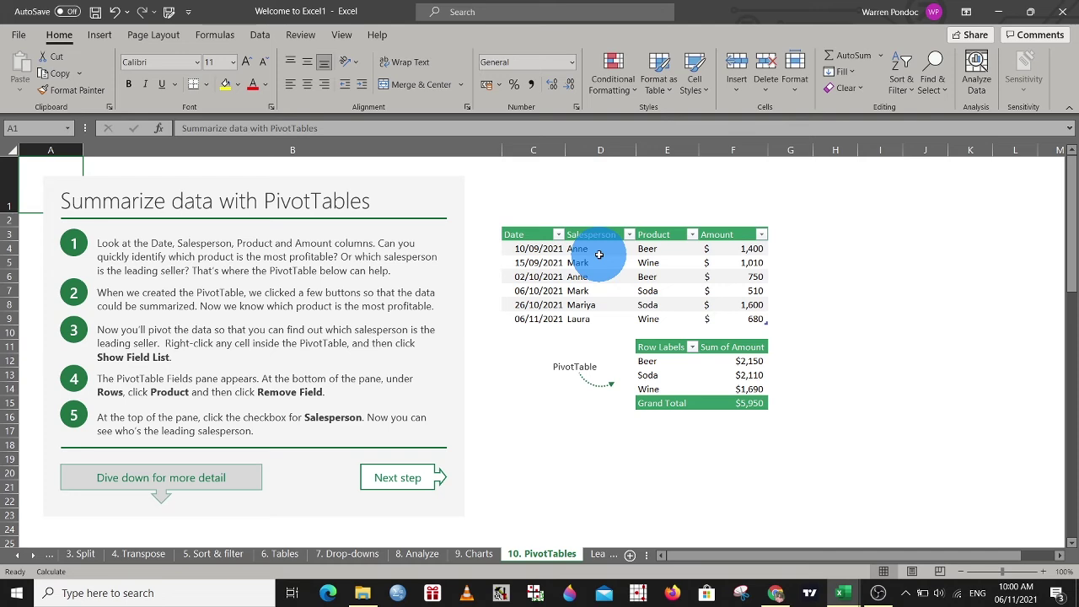
pyautogui.click(660, 362)
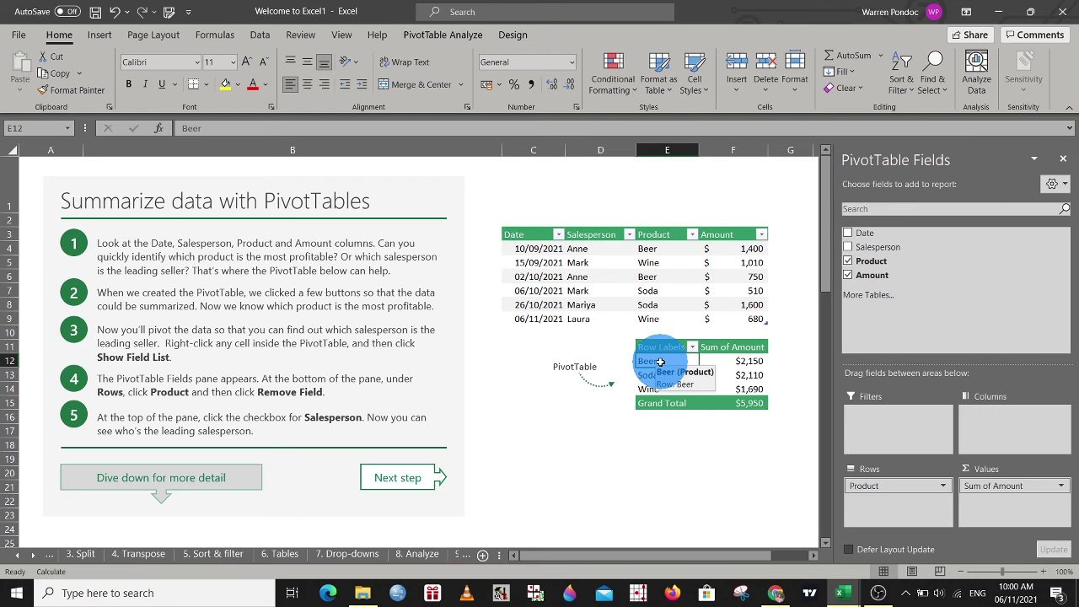
pyautogui.click(592, 429)
pyautogui.click(651, 361)
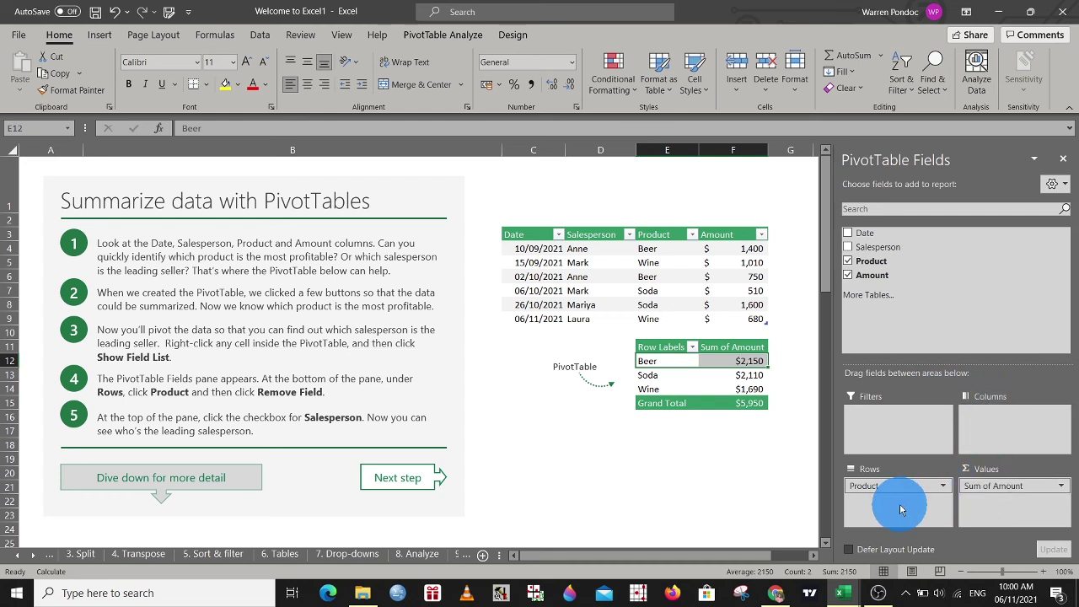
# - Replace Product with Salesperson as the PivotTable's row field and close the field list
pyautogui.click(943, 486)
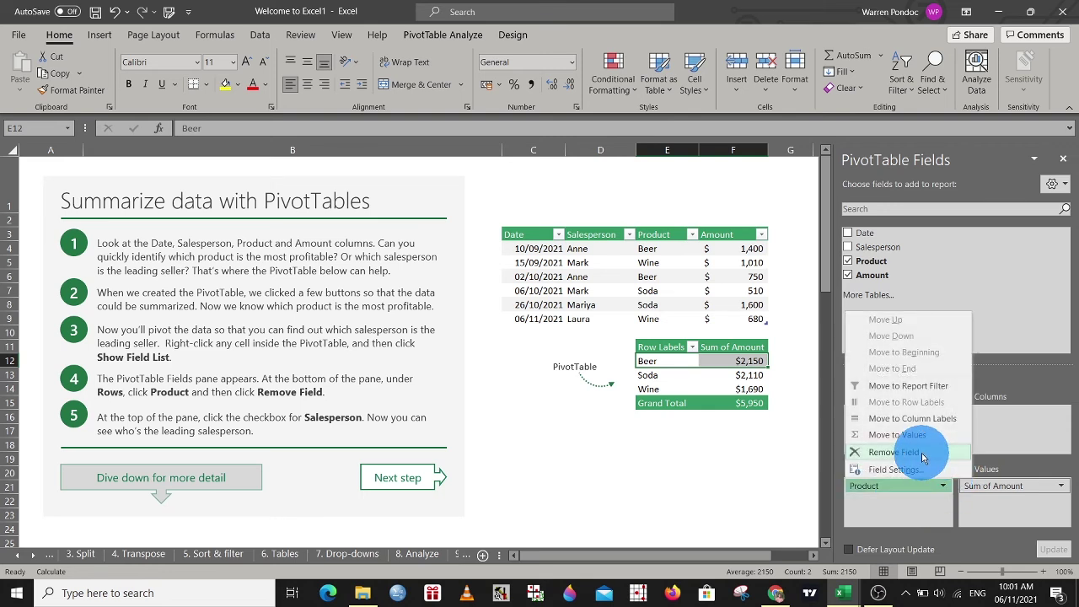
pyautogui.click(923, 457)
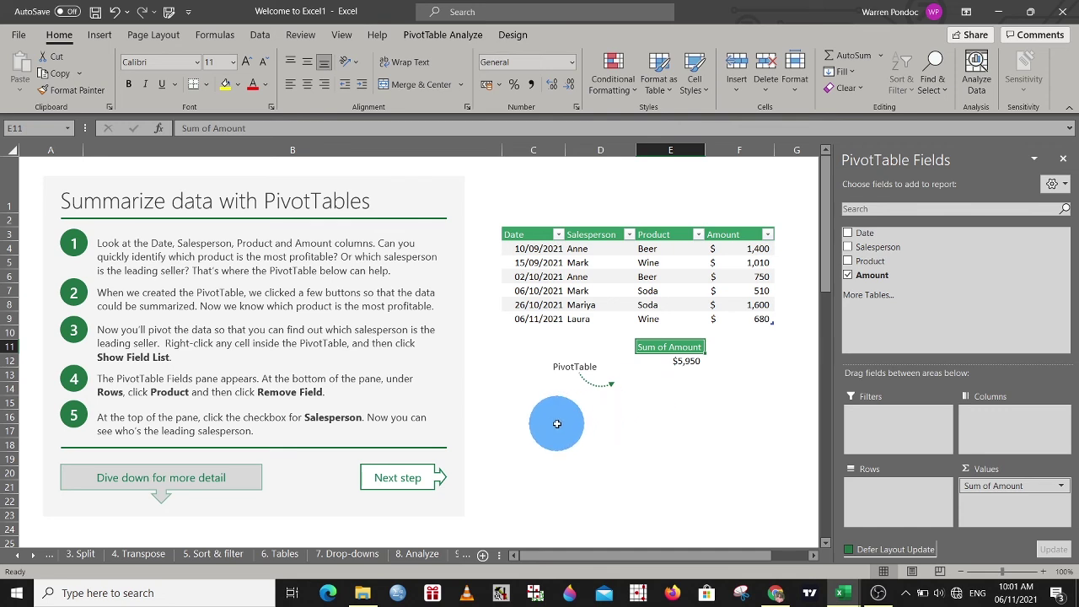
pyautogui.click(848, 248)
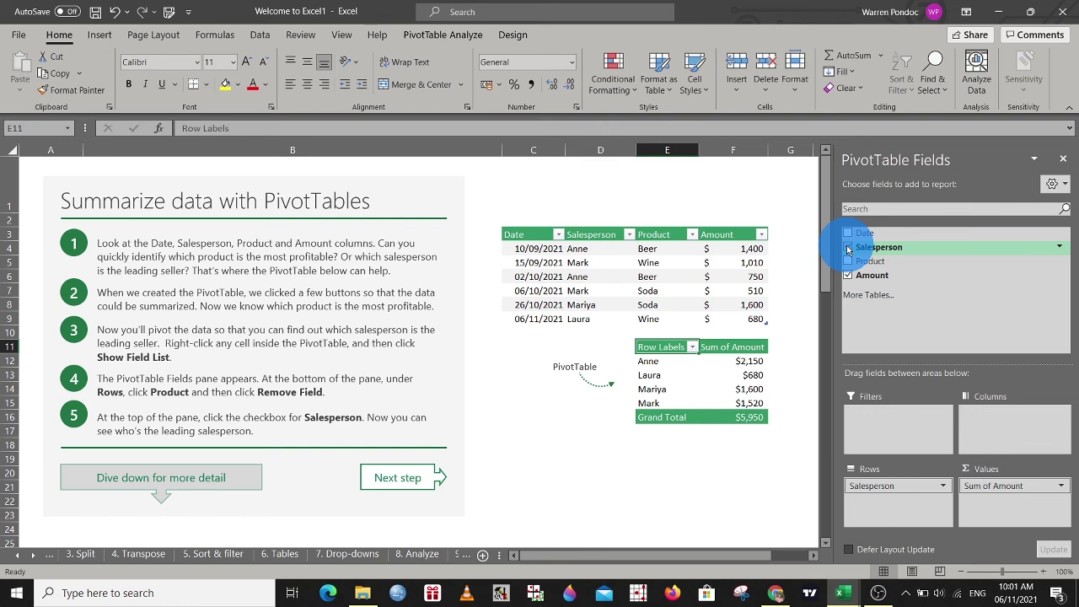
pyautogui.click(1066, 162)
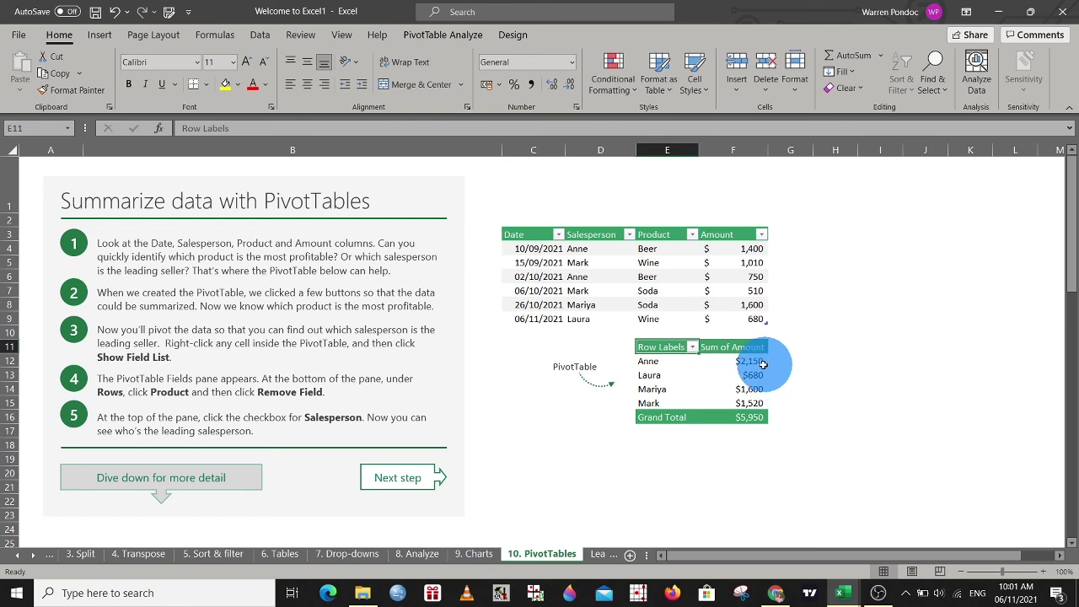
pyautogui.moveTo(755, 365)
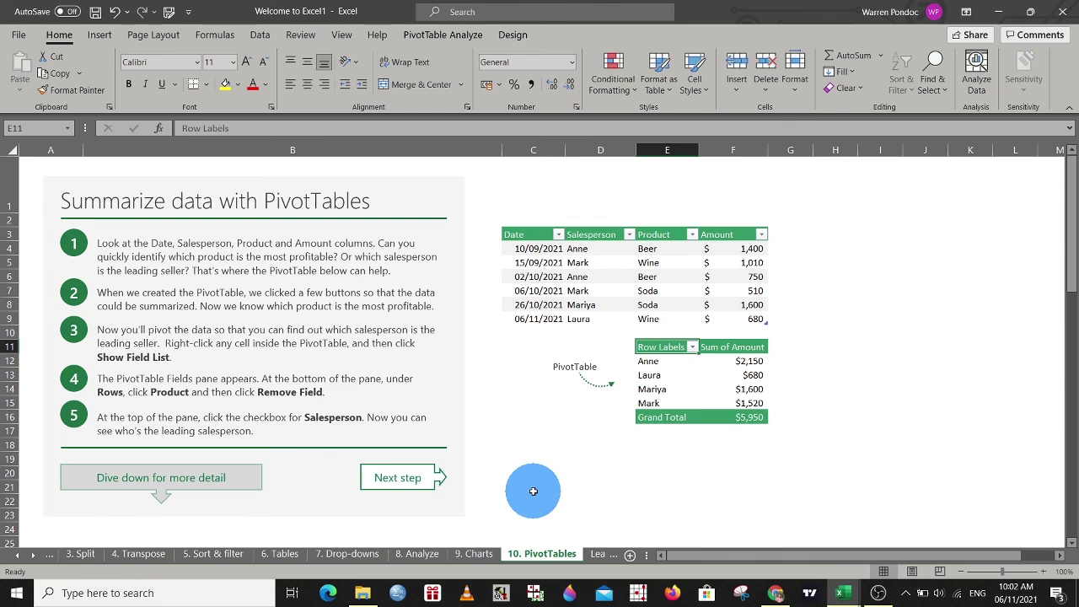
# - Go to the Learn more sheet and look over its learning resources and the available Help commands
pyautogui.click(416, 477)
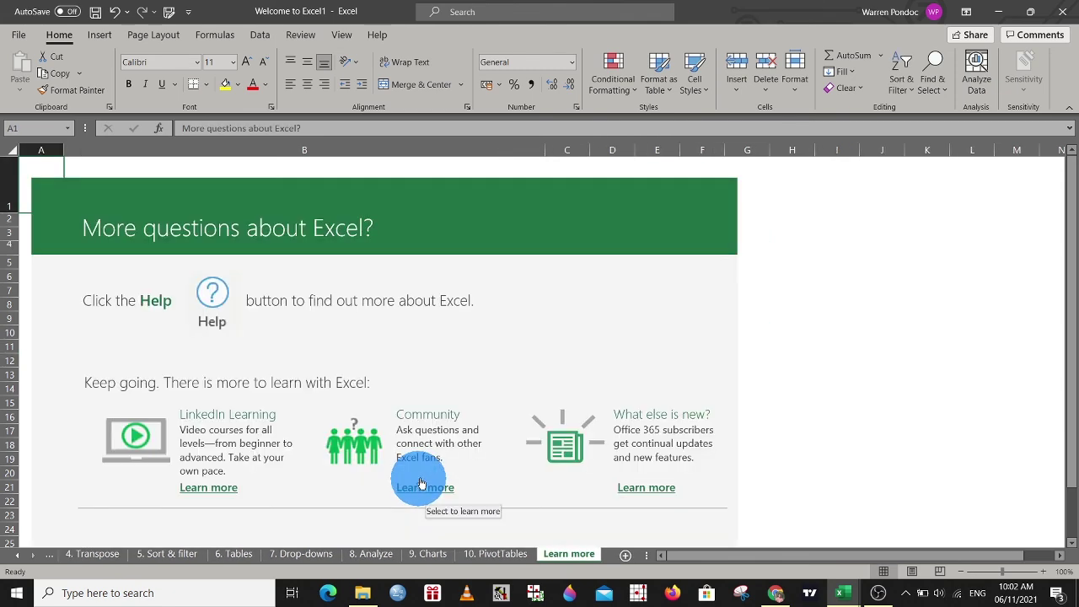
pyautogui.scroll(-6, 465, 436)
pyautogui.scroll(6, 465, 436)
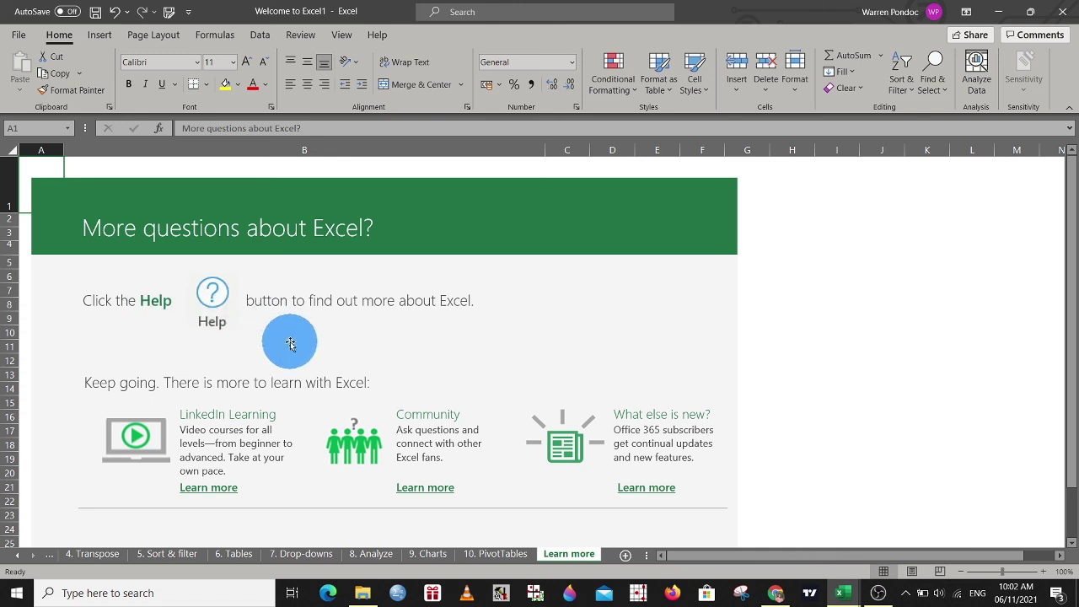
pyautogui.click(371, 40)
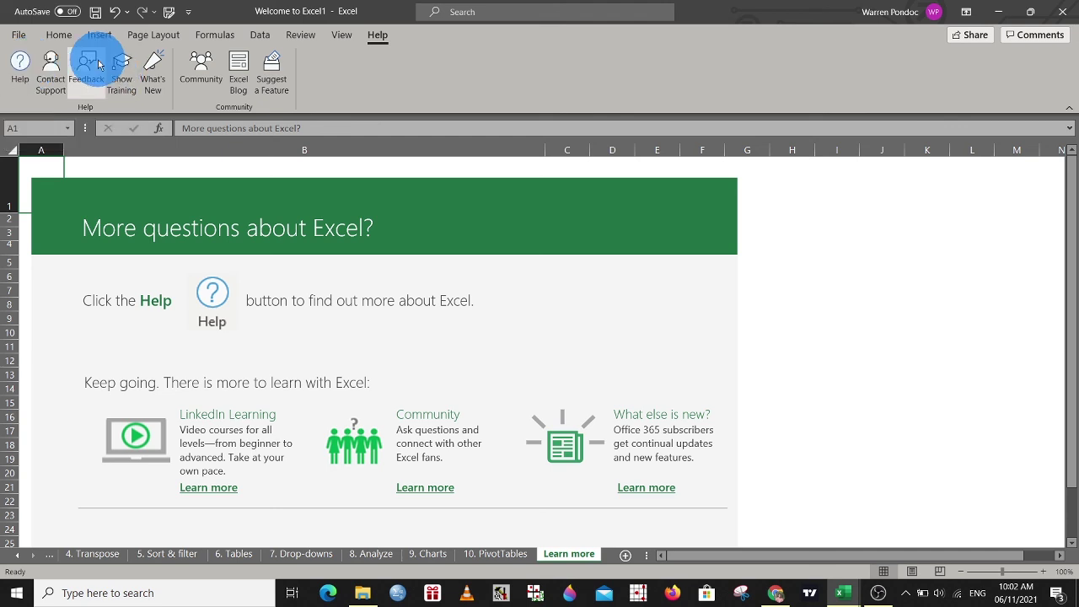
pyautogui.click(65, 38)
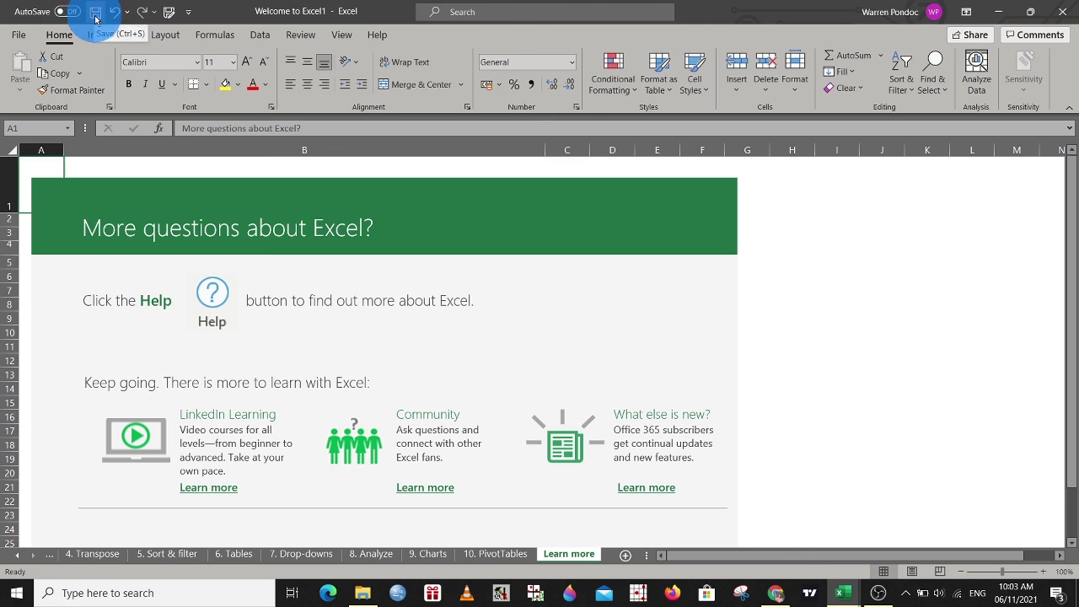
# - Start saving a copy of the workbook as an Excel Workbook (*.xlsx) in the Documents folder on This PC
pyautogui.click(18, 34)
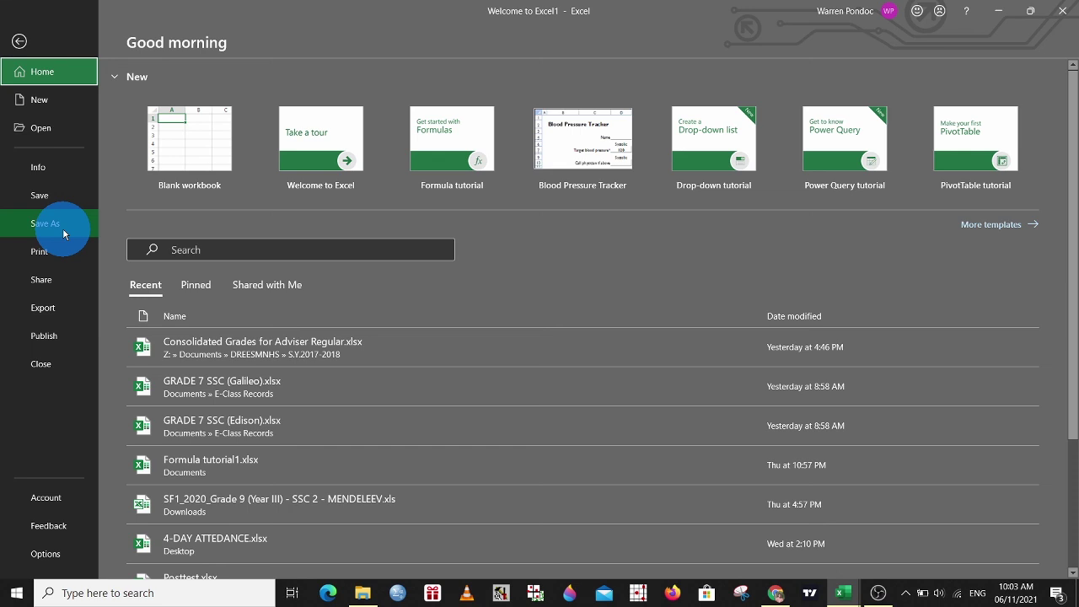
pyautogui.click(62, 226)
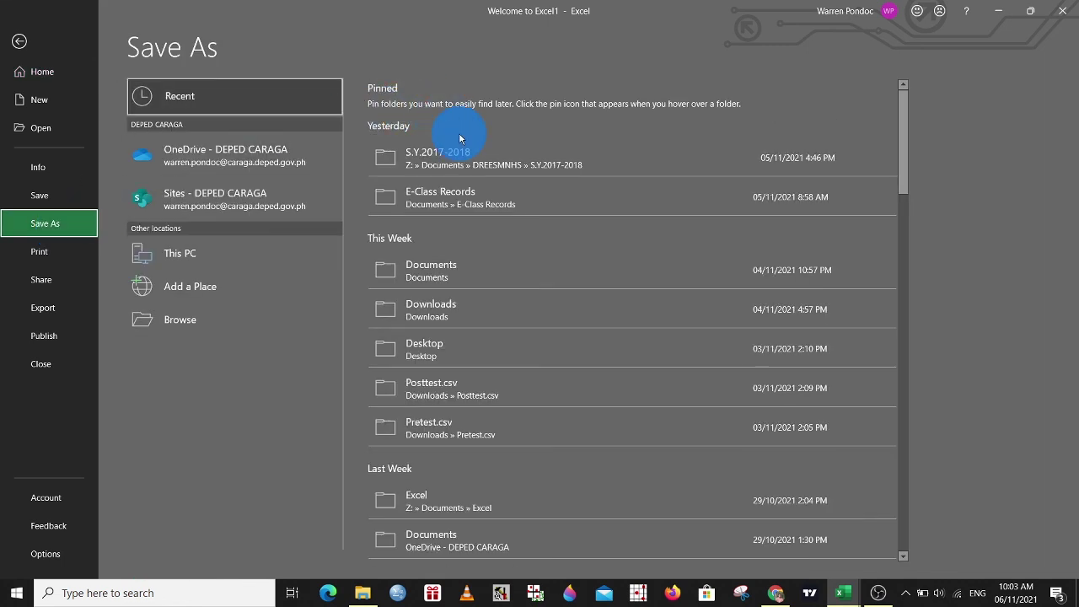
pyautogui.click(204, 250)
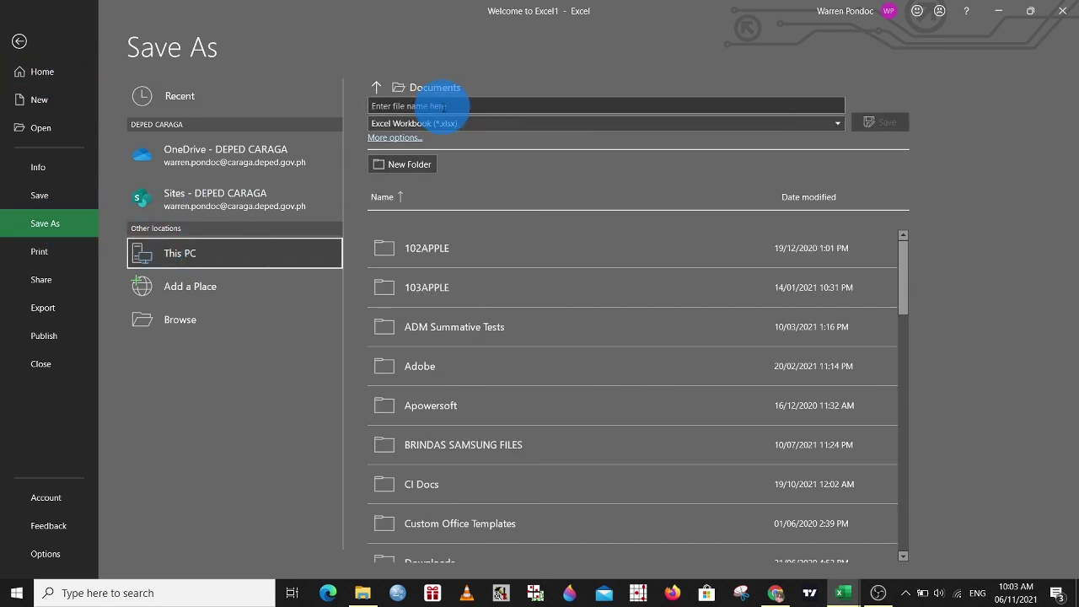
pyautogui.click(460, 106)
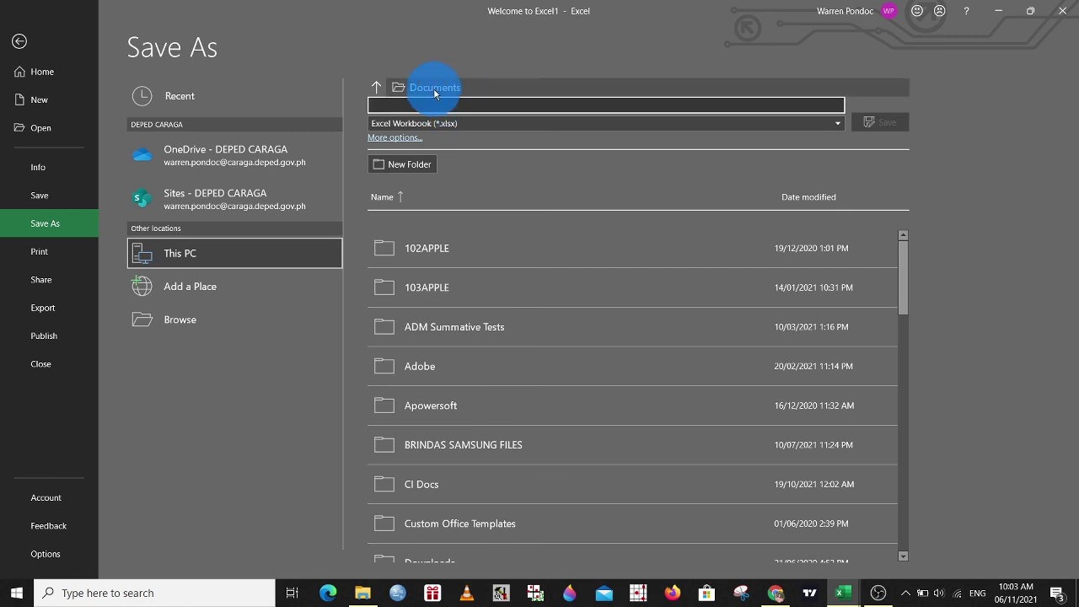